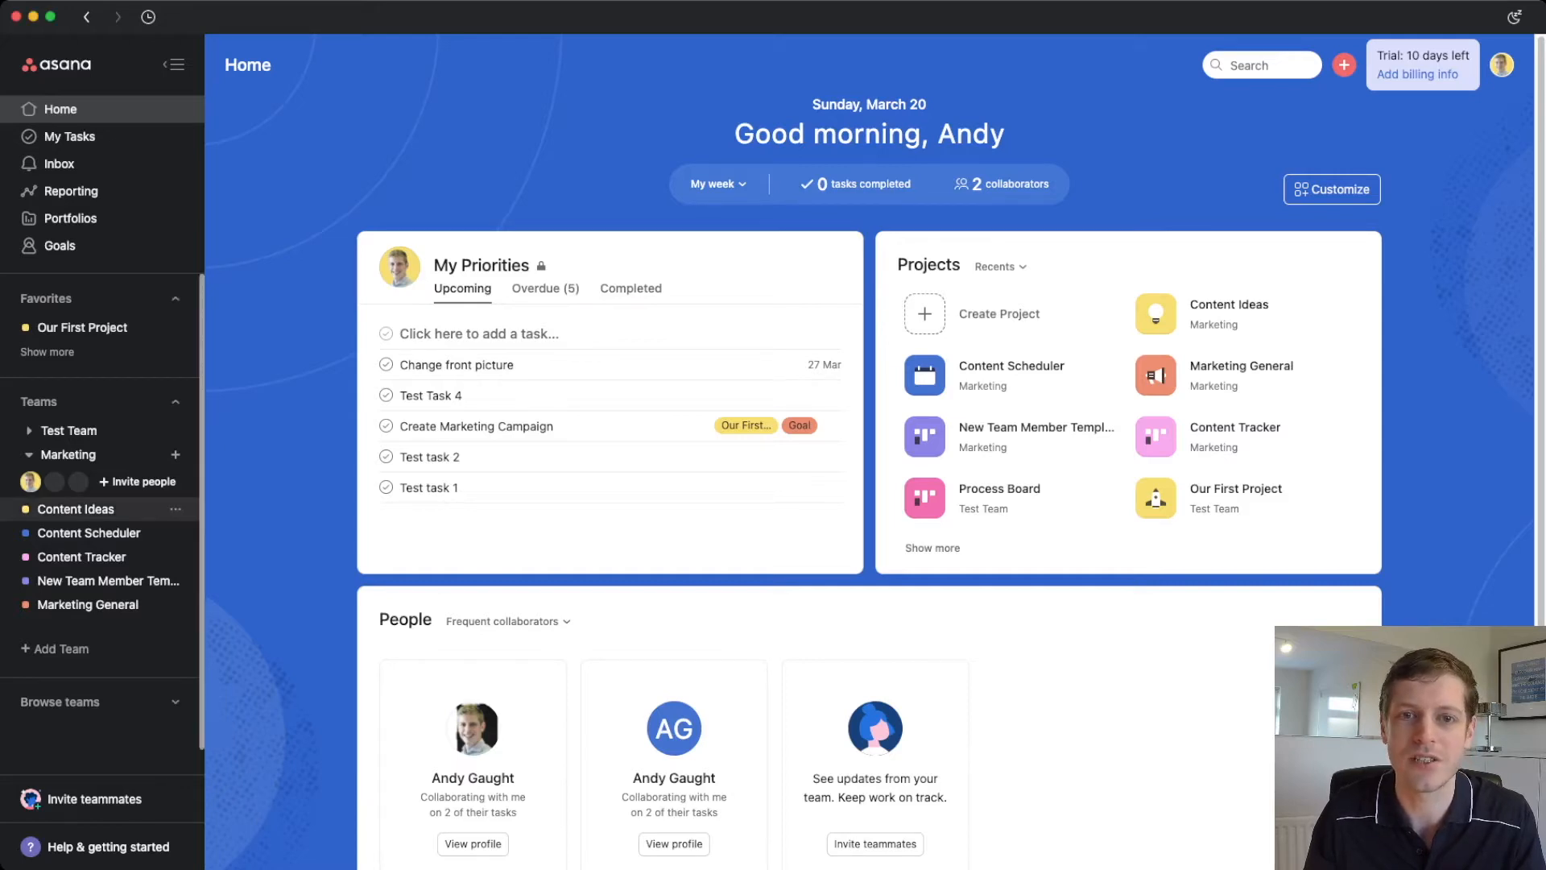
- Browse the Content Ideas, Content Scheduler and Content Tracker boards, ending back on Content Ideas
{"action": "left_click", "coordinate": [75, 510]}
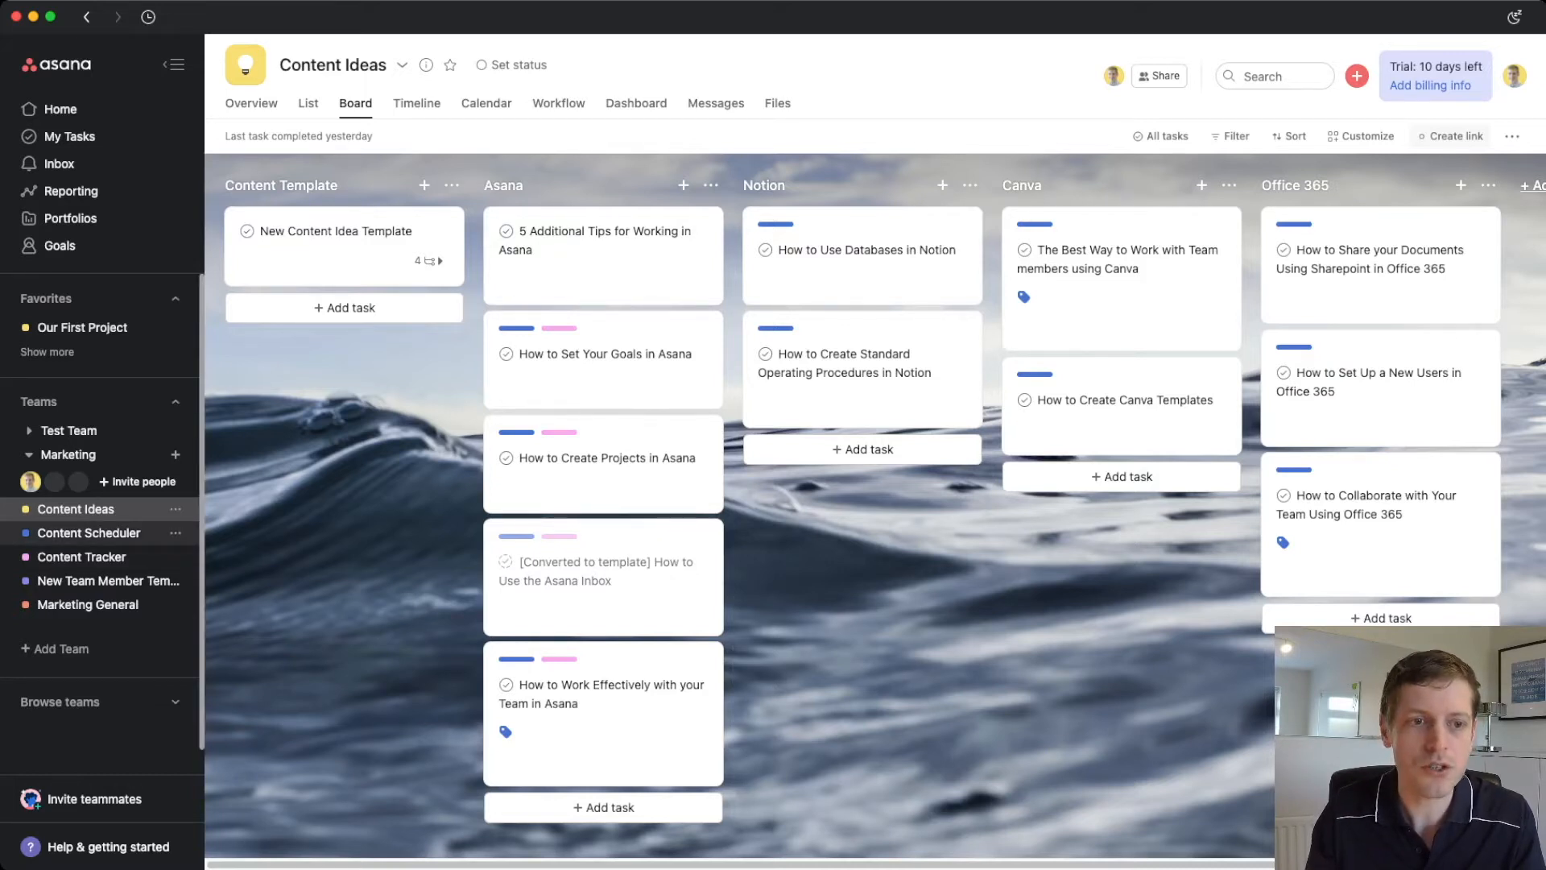
{"action": "left_click", "coordinate": [88, 534]}
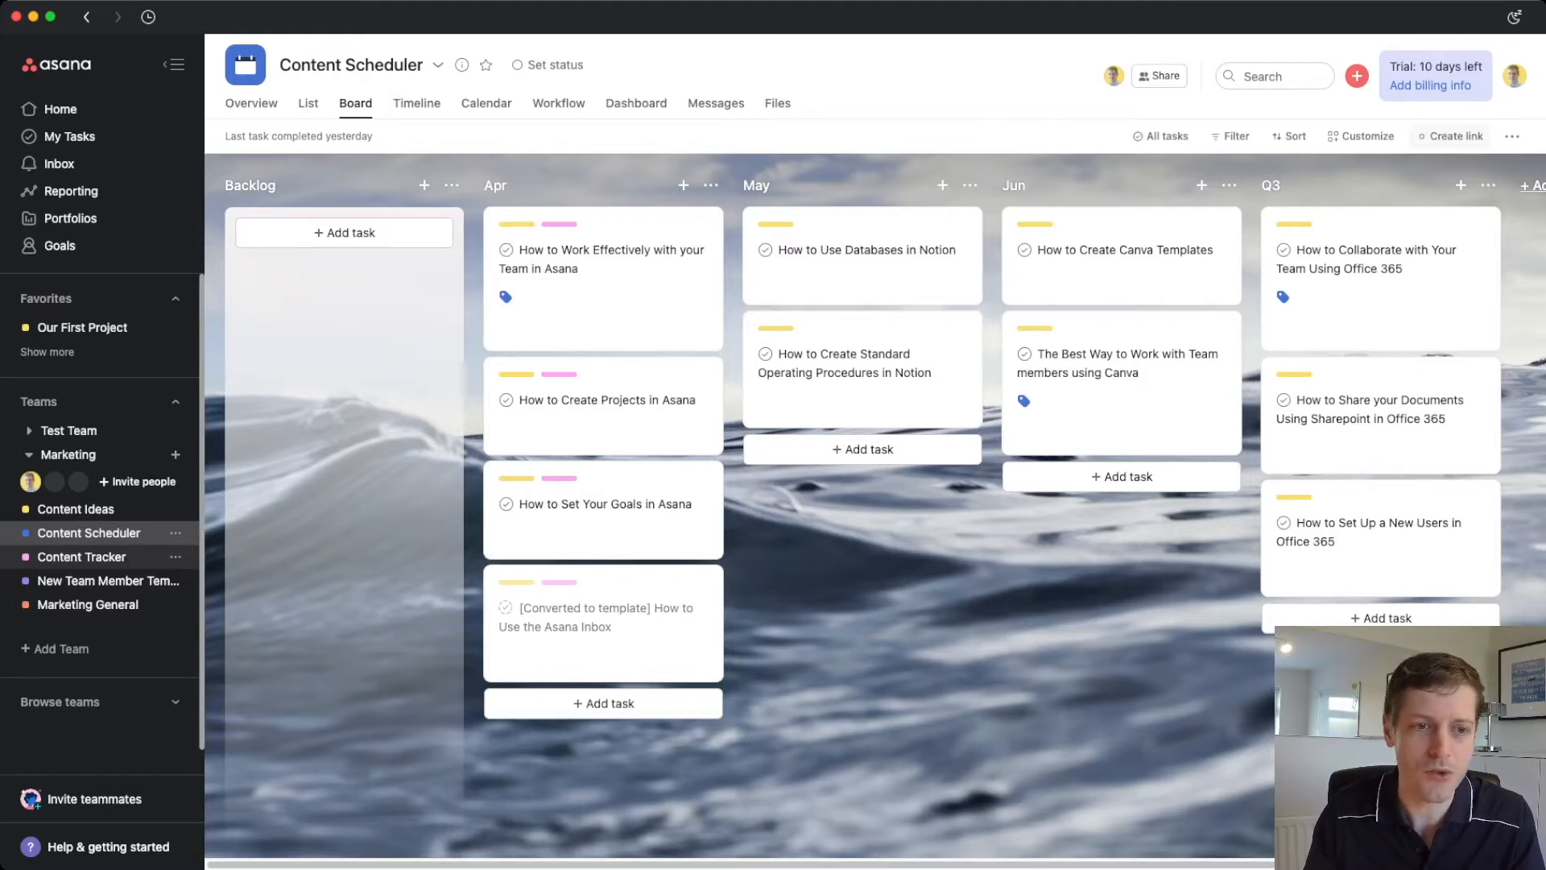
{"action": "left_click", "coordinate": [81, 556]}
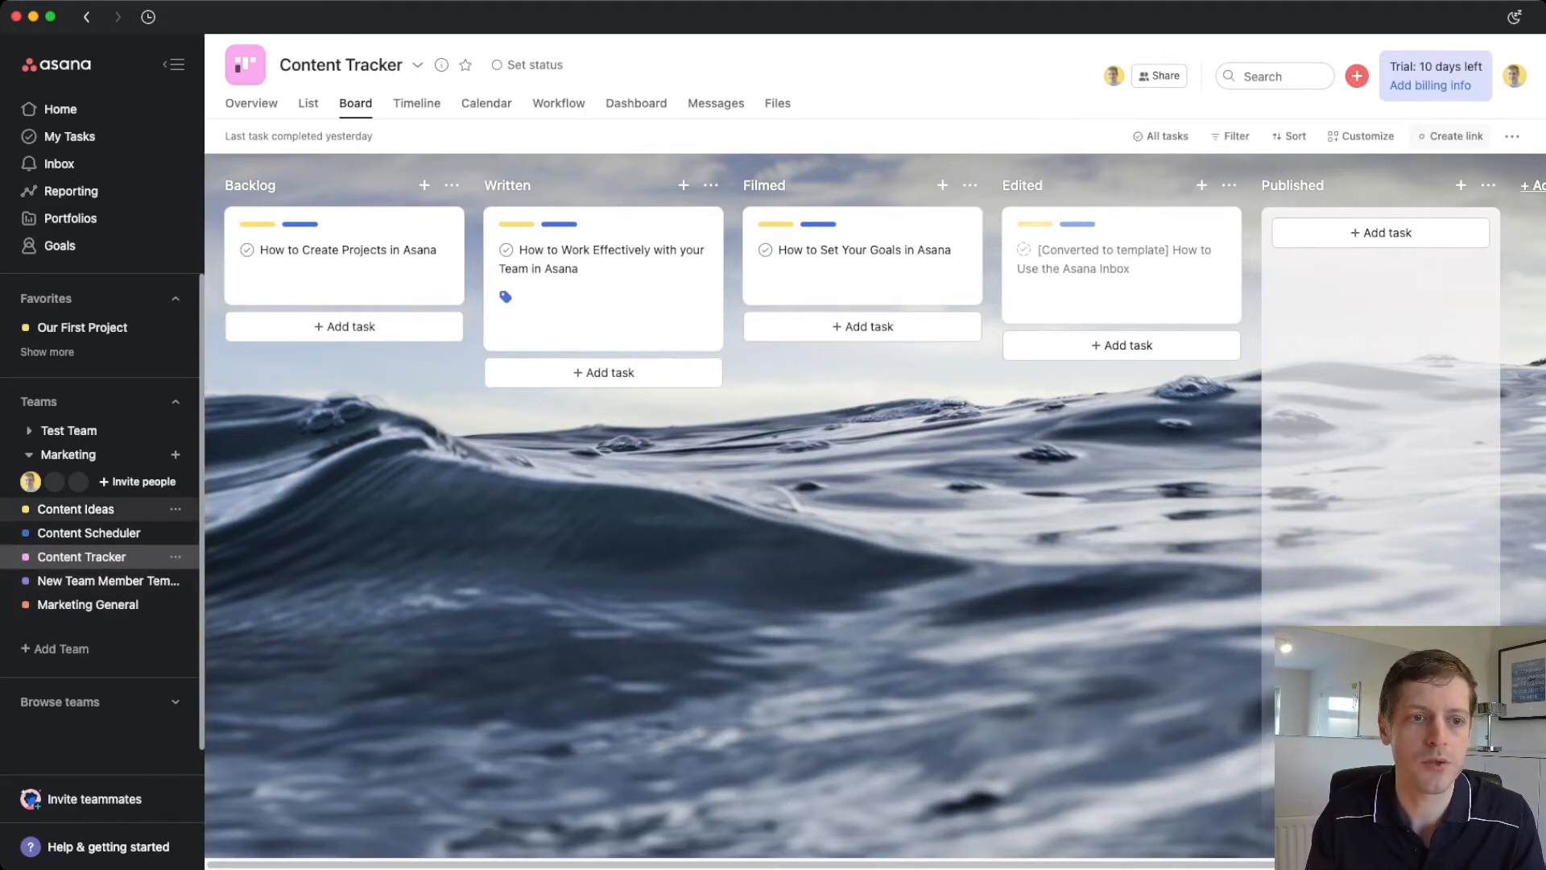
{"action": "left_click", "coordinate": [76, 509]}
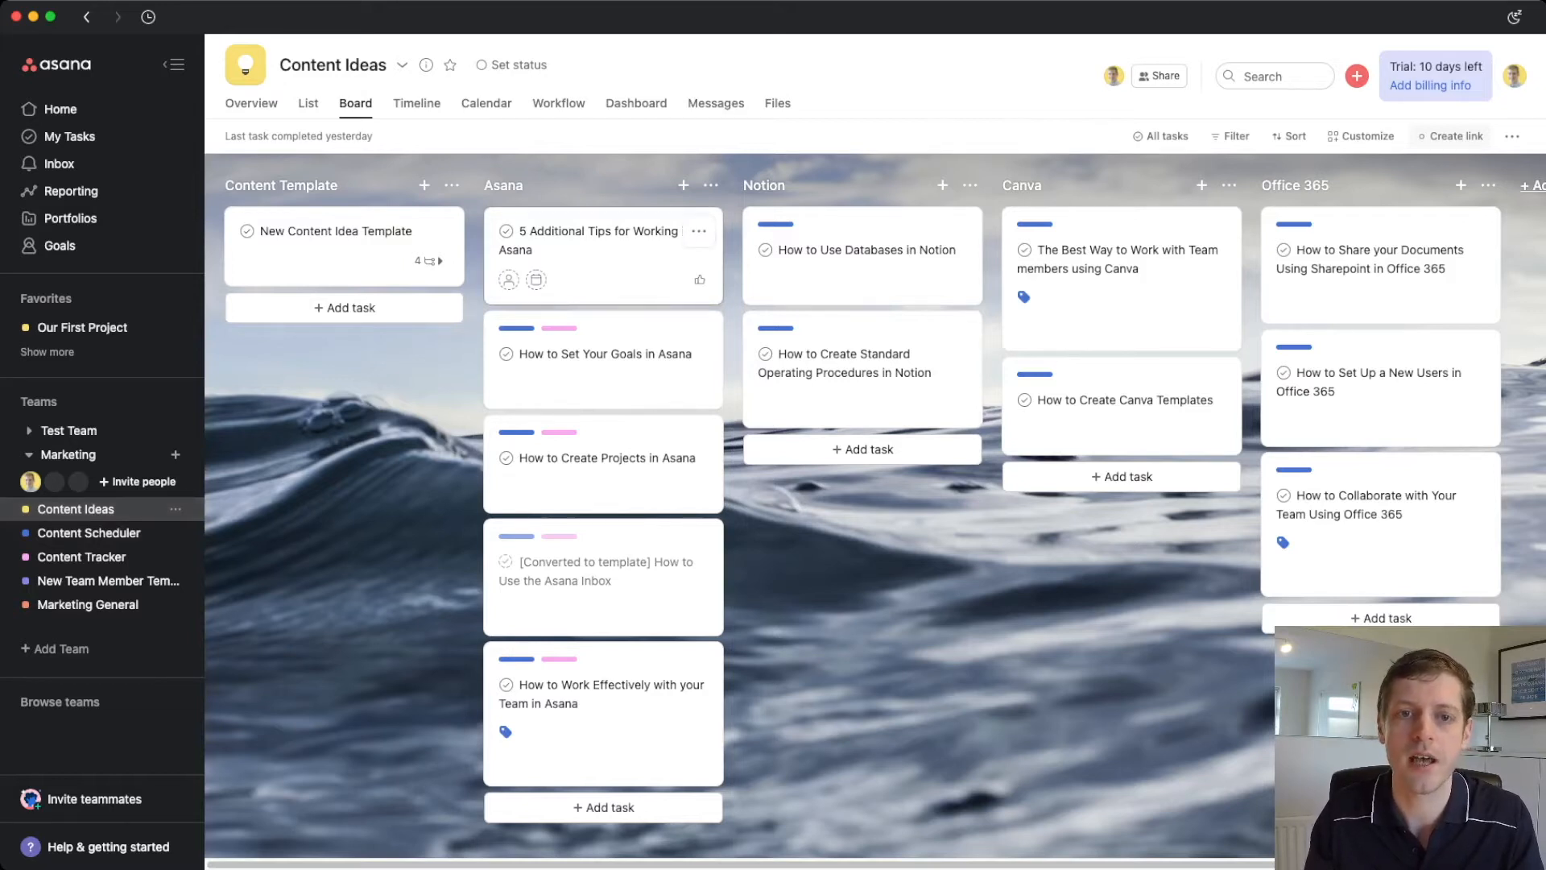
- Add the '5 Additional Tips for Working in Asana' task to Content Scheduler's Apr section
{"action": "left_click", "coordinate": [604, 262]}
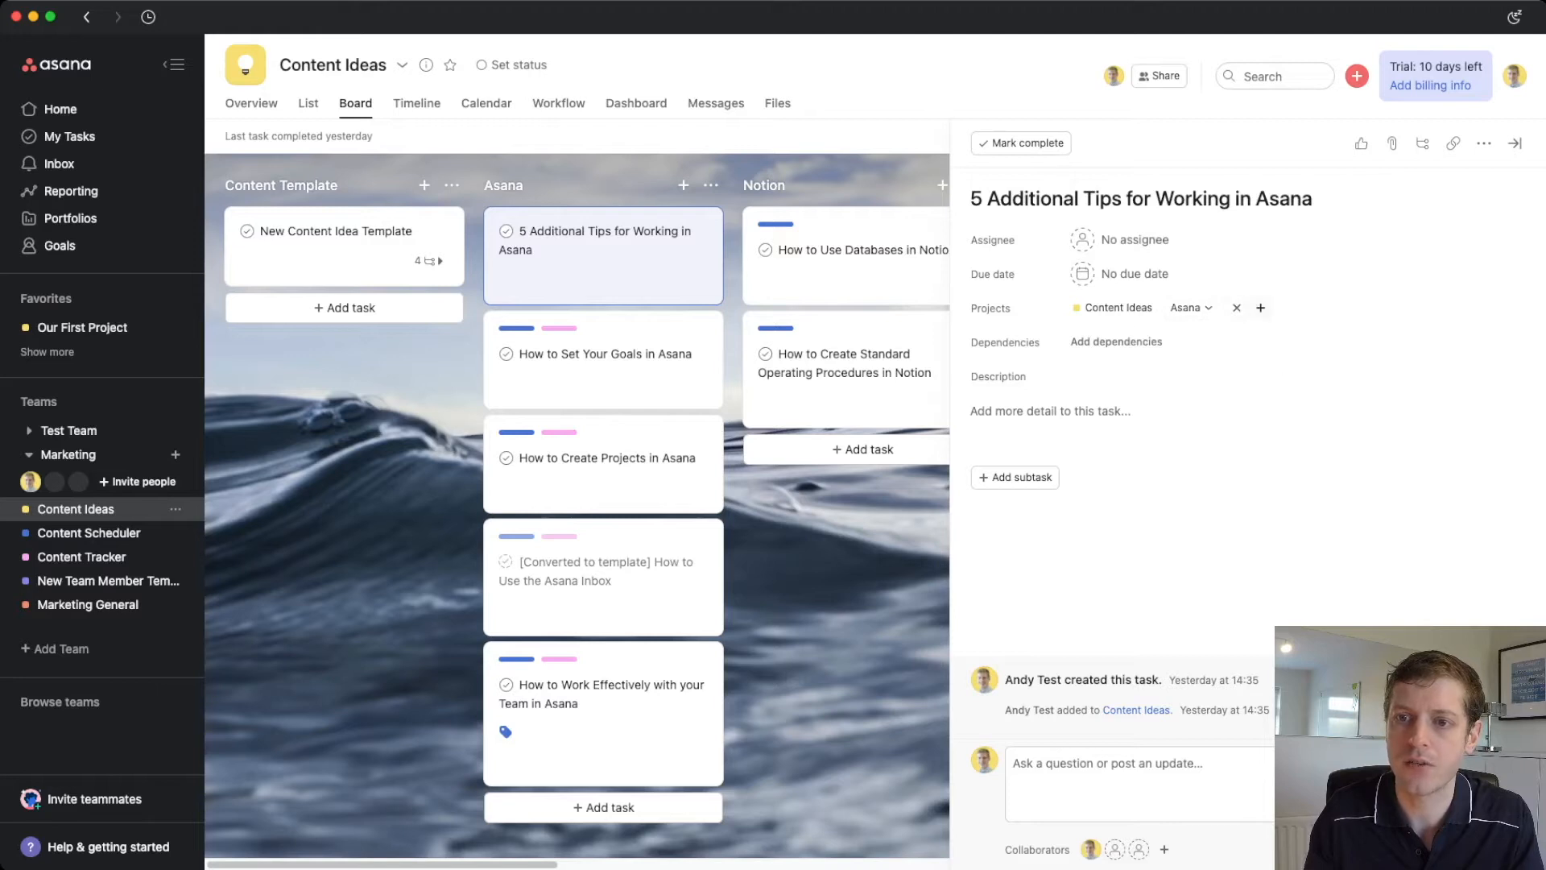
{"action": "left_click", "coordinate": [1260, 307]}
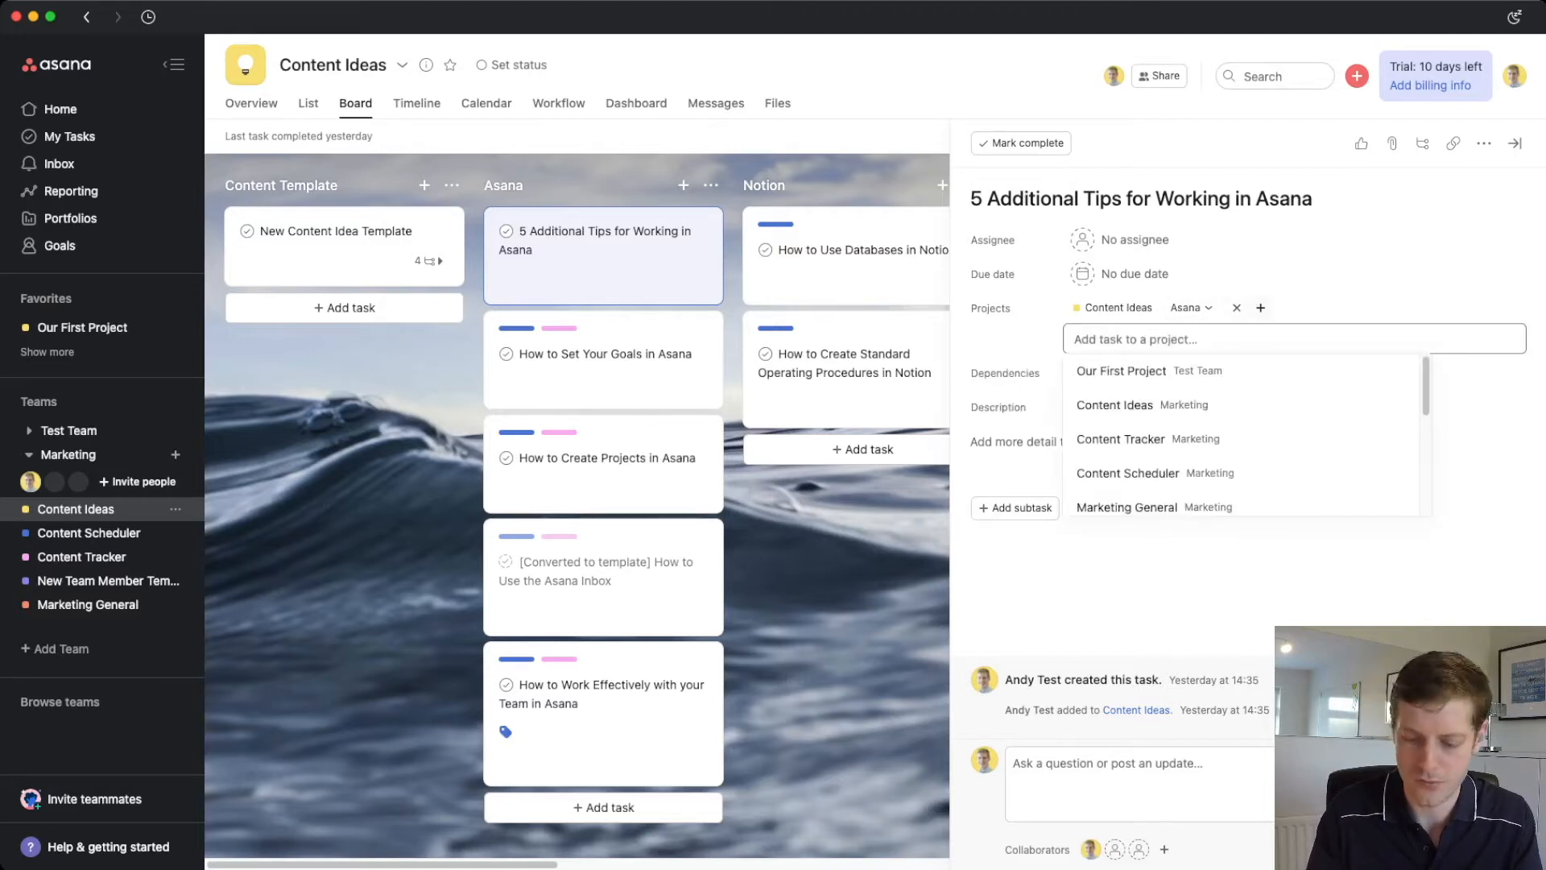
{"action": "type", "text": "Content"}
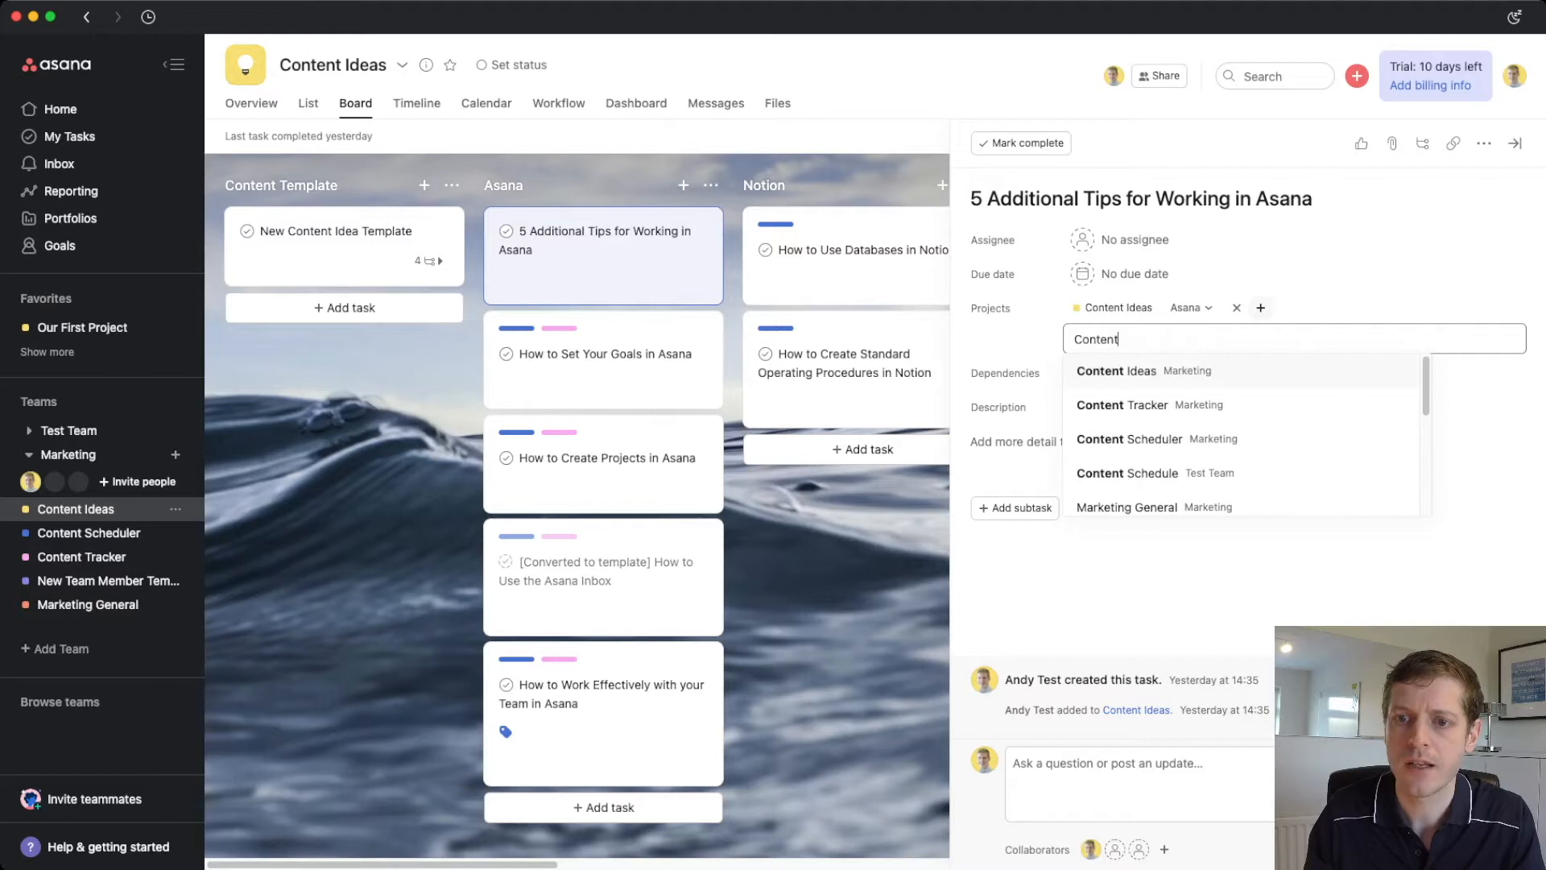
{"action": "key", "text": "Up"}
{"action": "key", "text": "Up"}
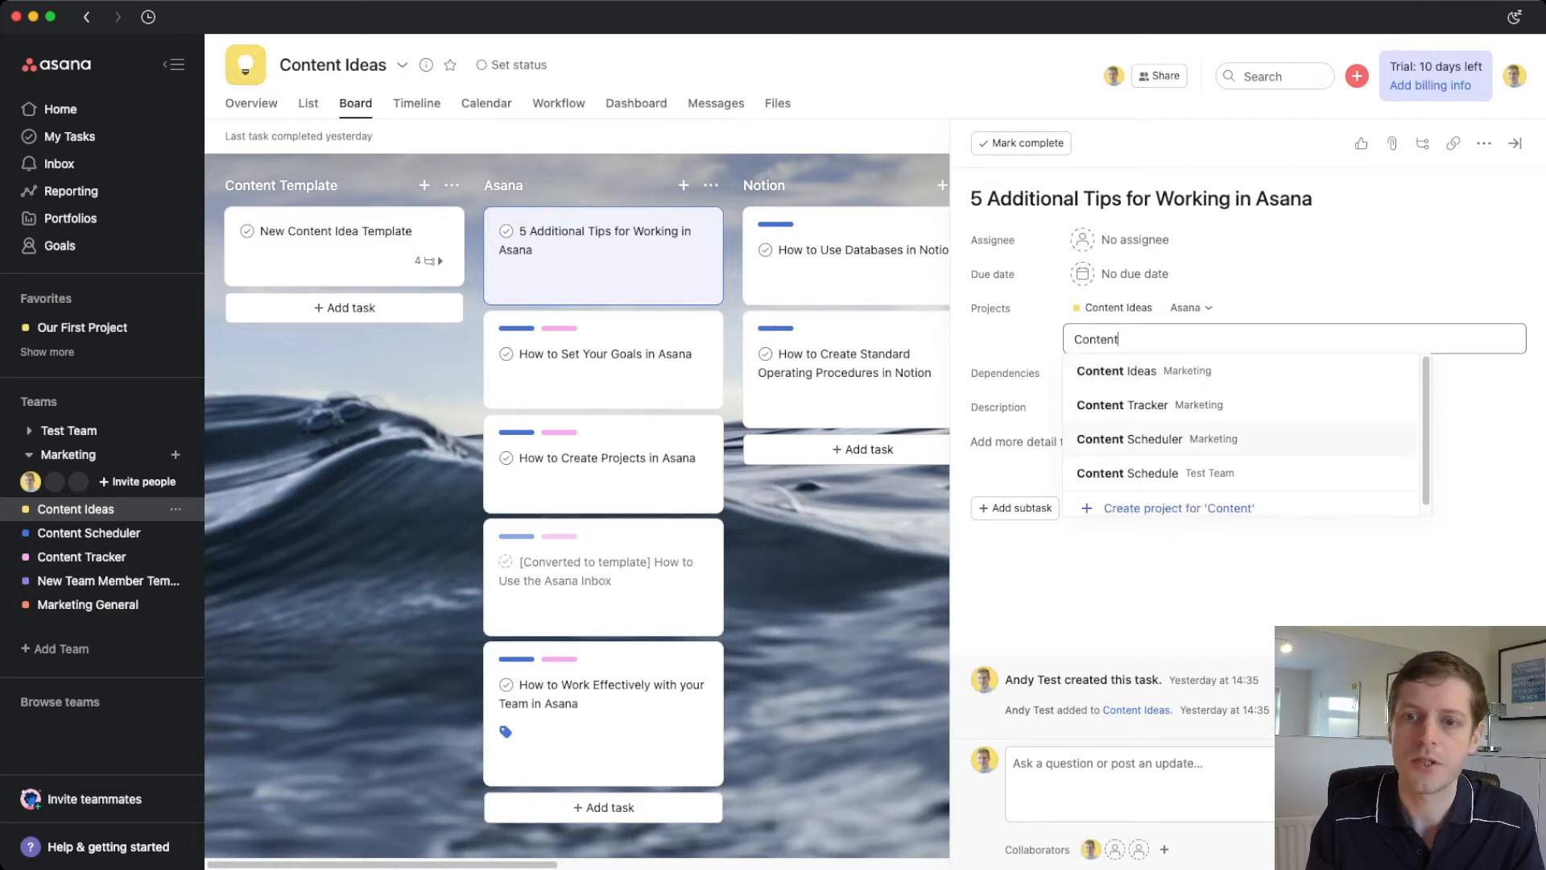
{"action": "key", "text": "Return"}
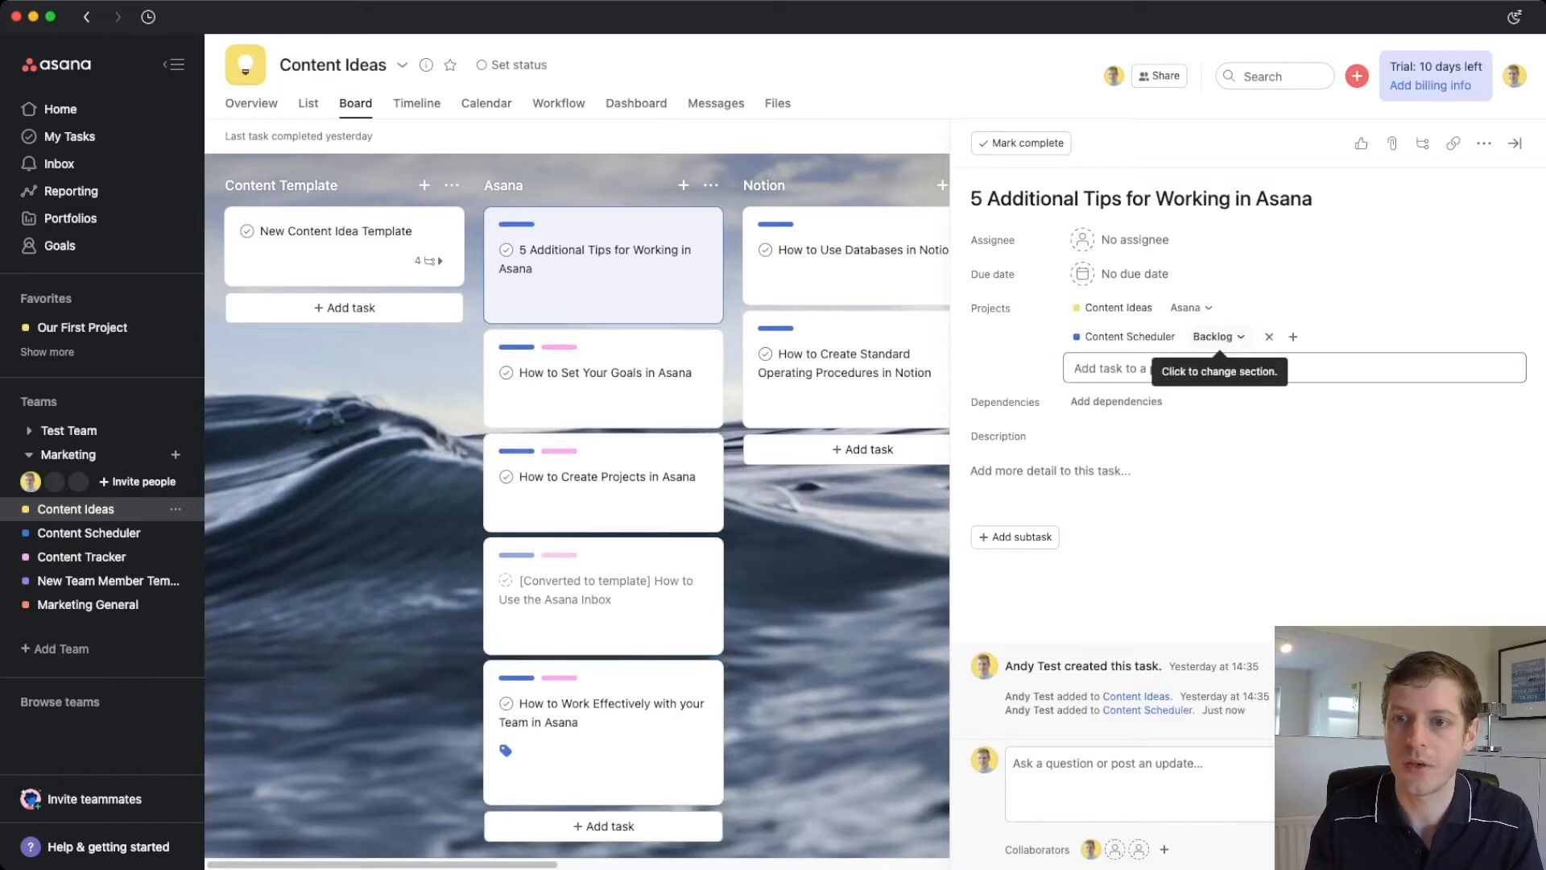
{"action": "left_click", "coordinate": [1217, 337]}
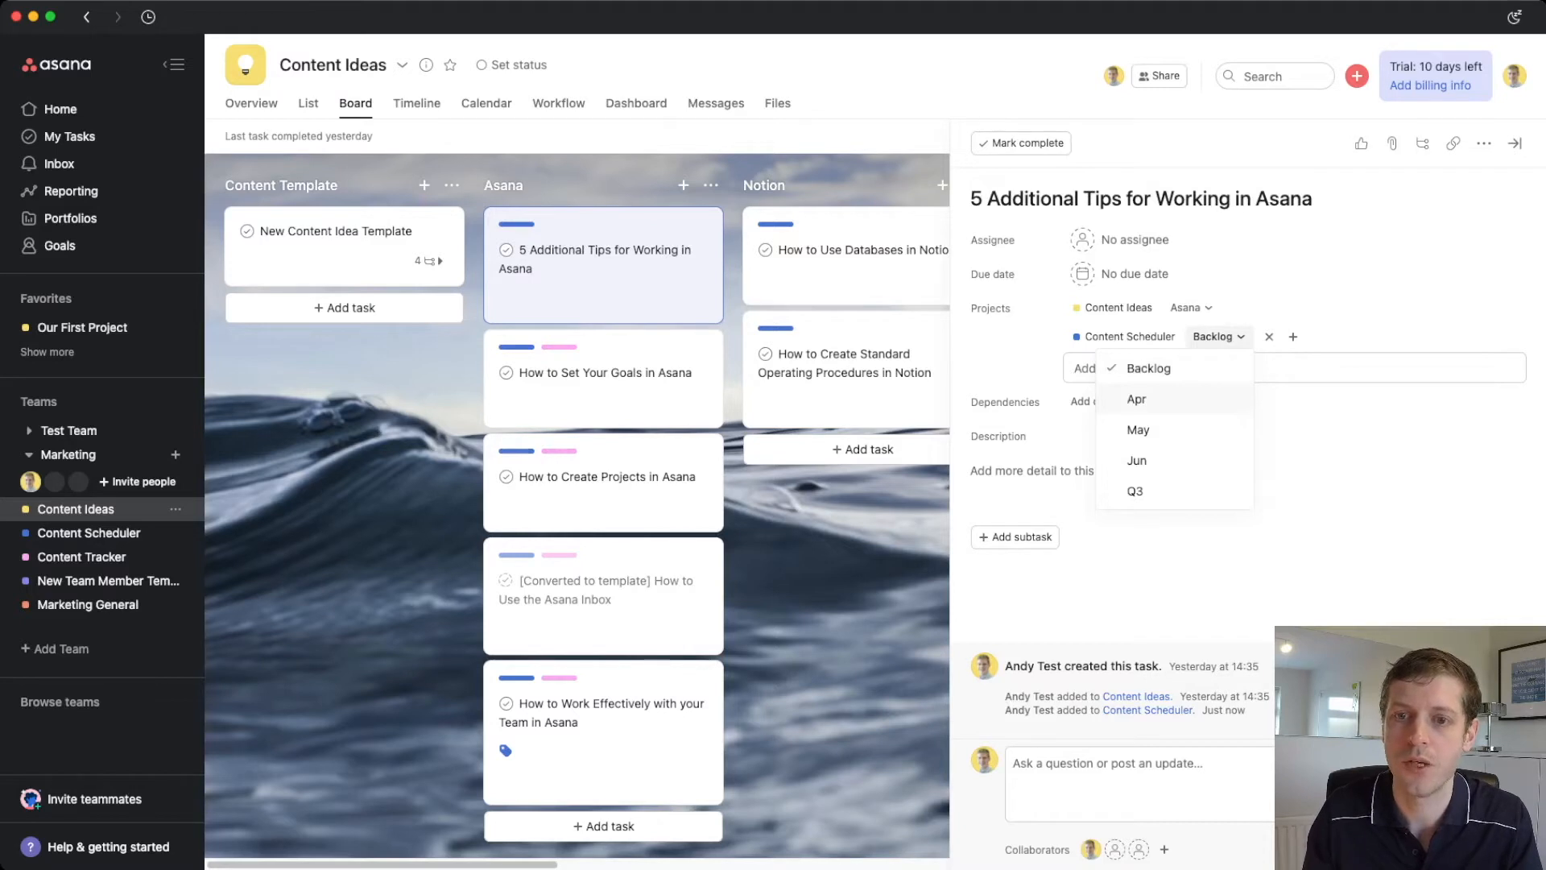
{"action": "left_click", "coordinate": [1137, 399]}
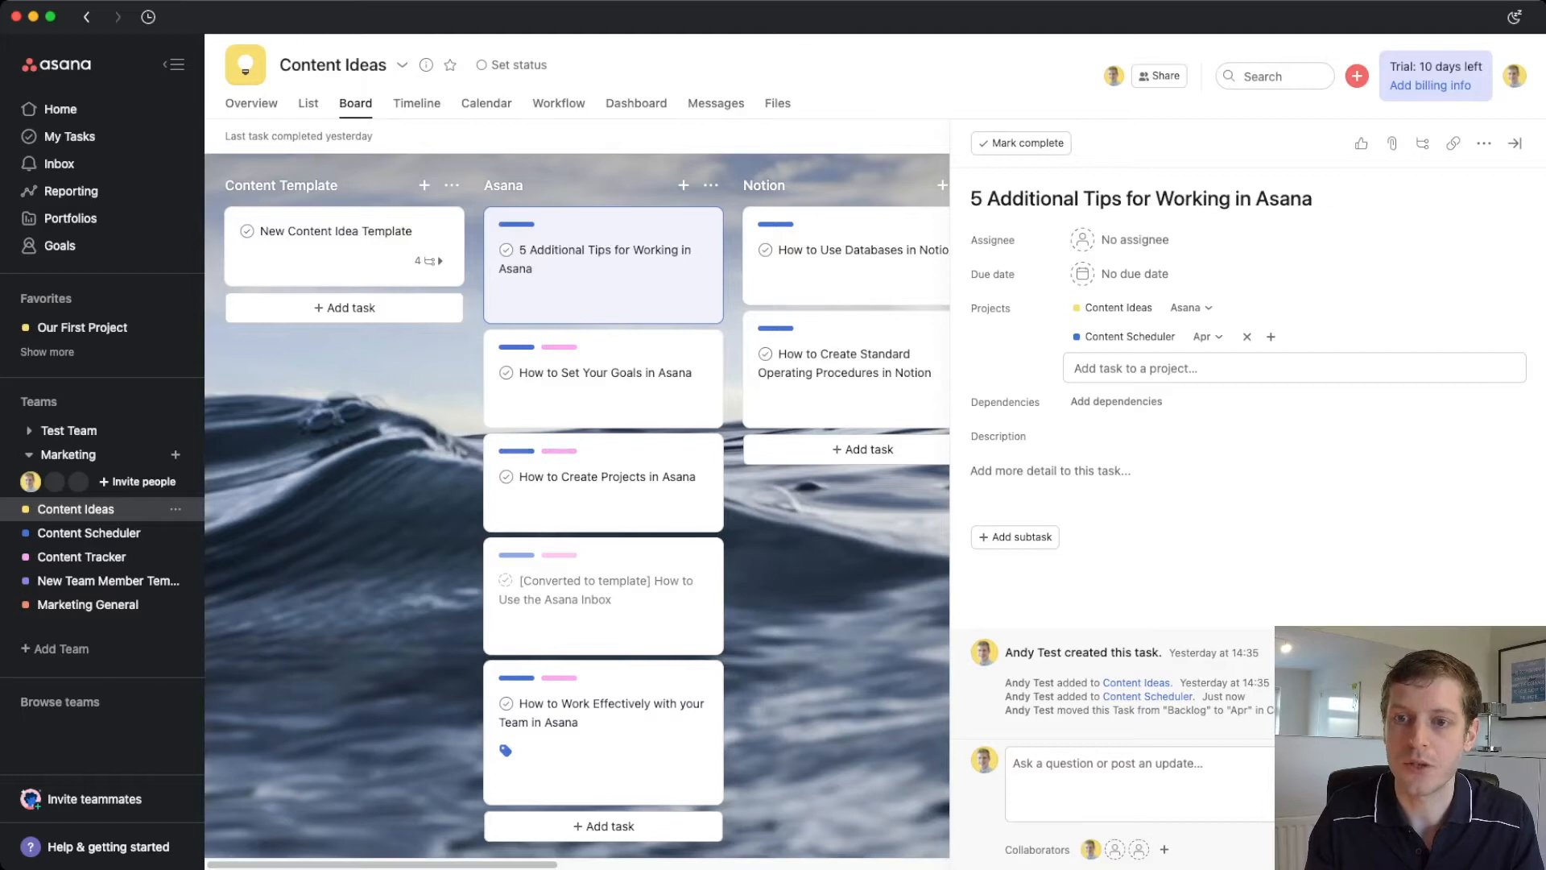
{"action": "key", "text": "Escape"}
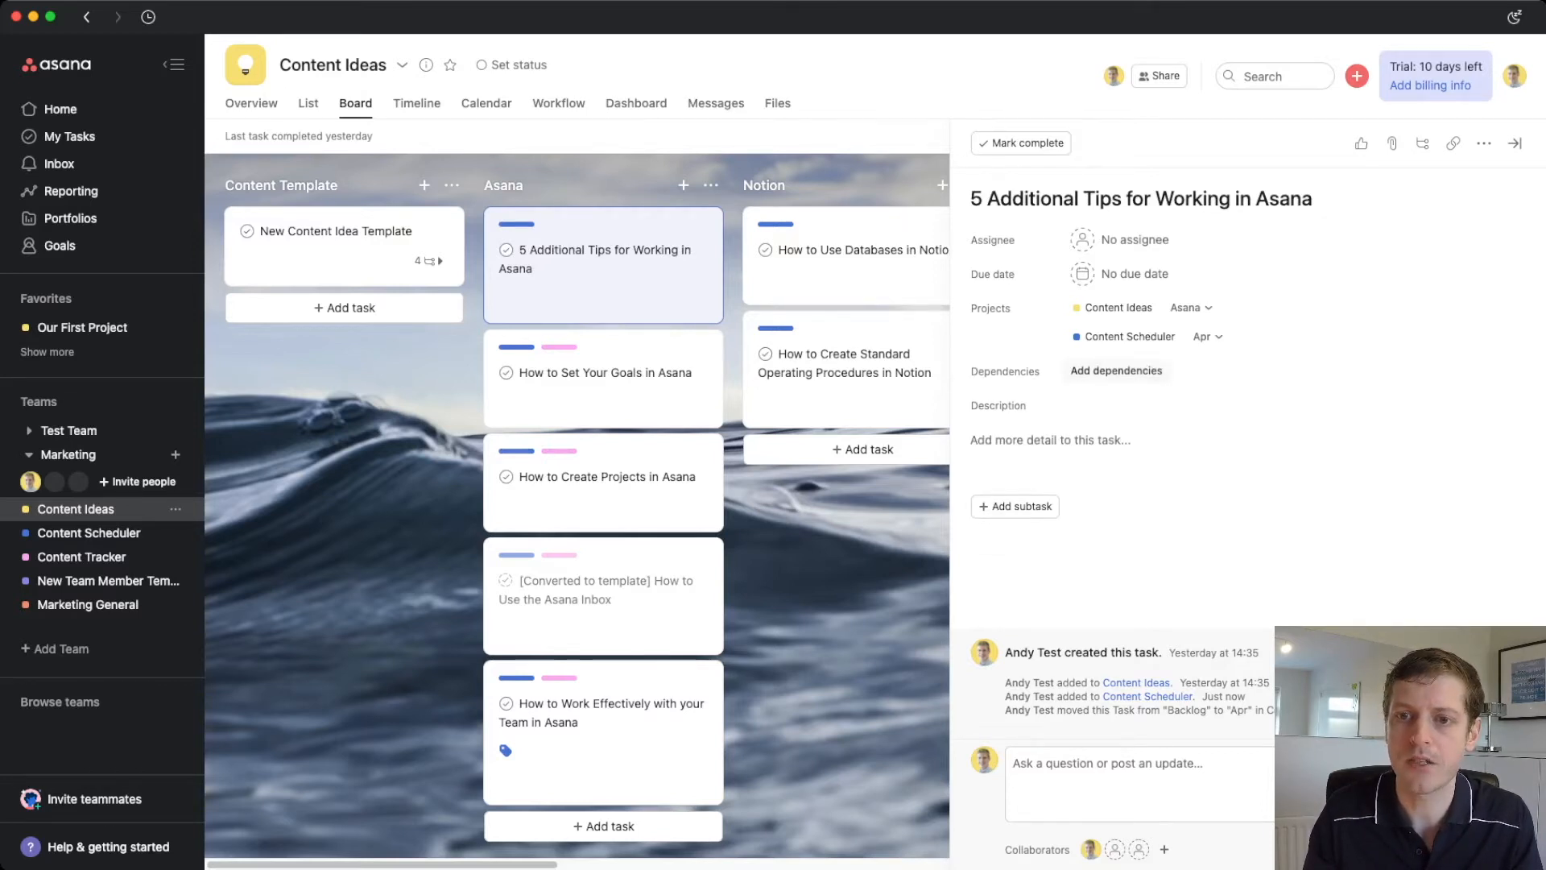
{"action": "key", "text": "Tab+p"}
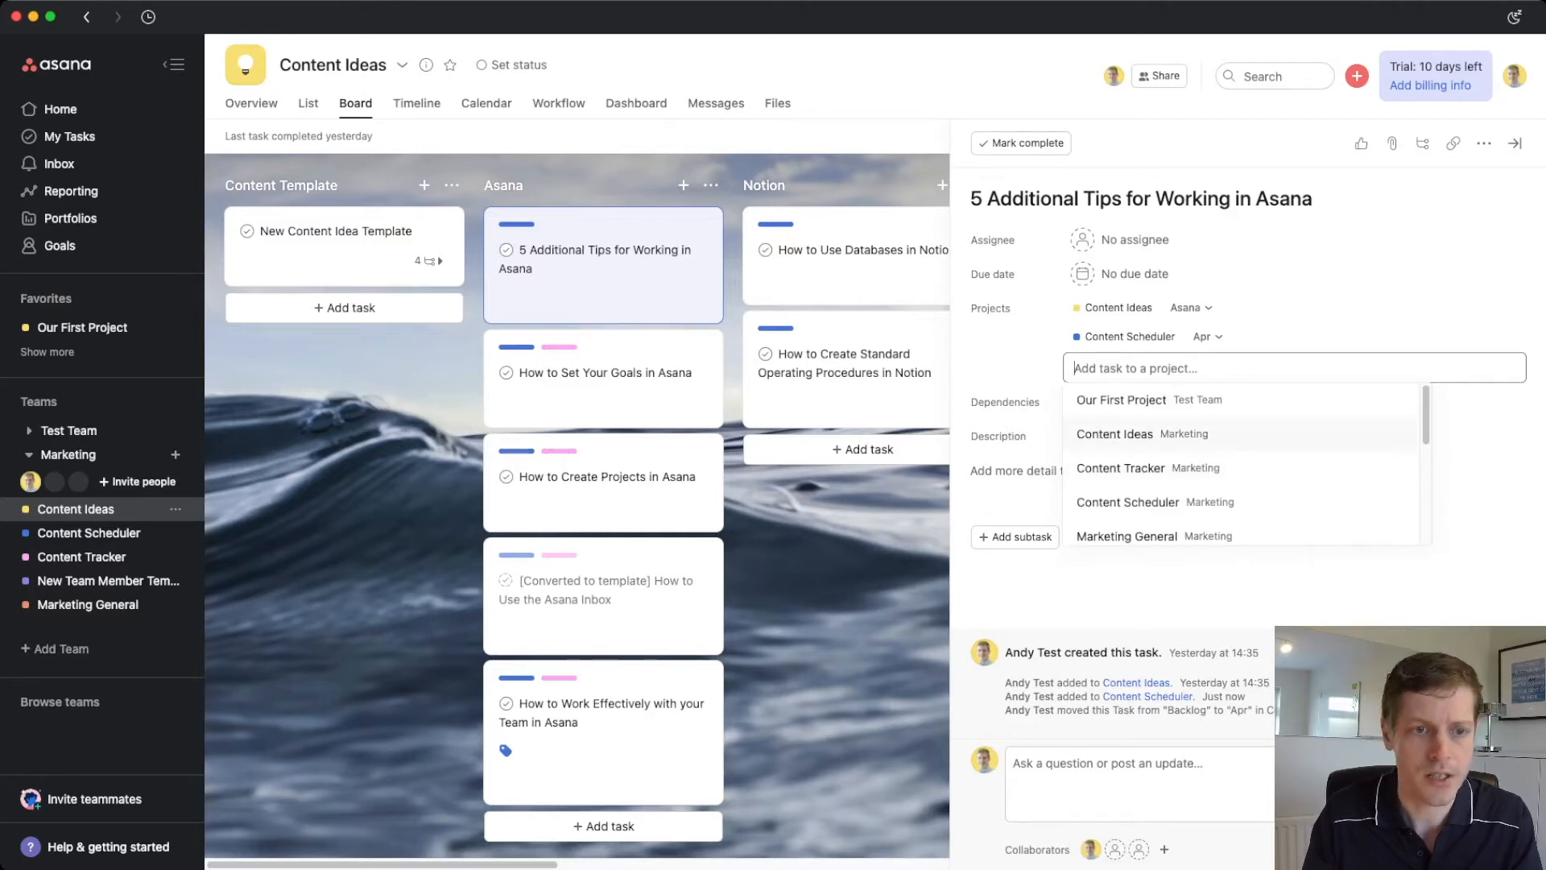
- Add the task to the Content Tracker project under its Written section
{"action": "type", "text": "Tracker"}
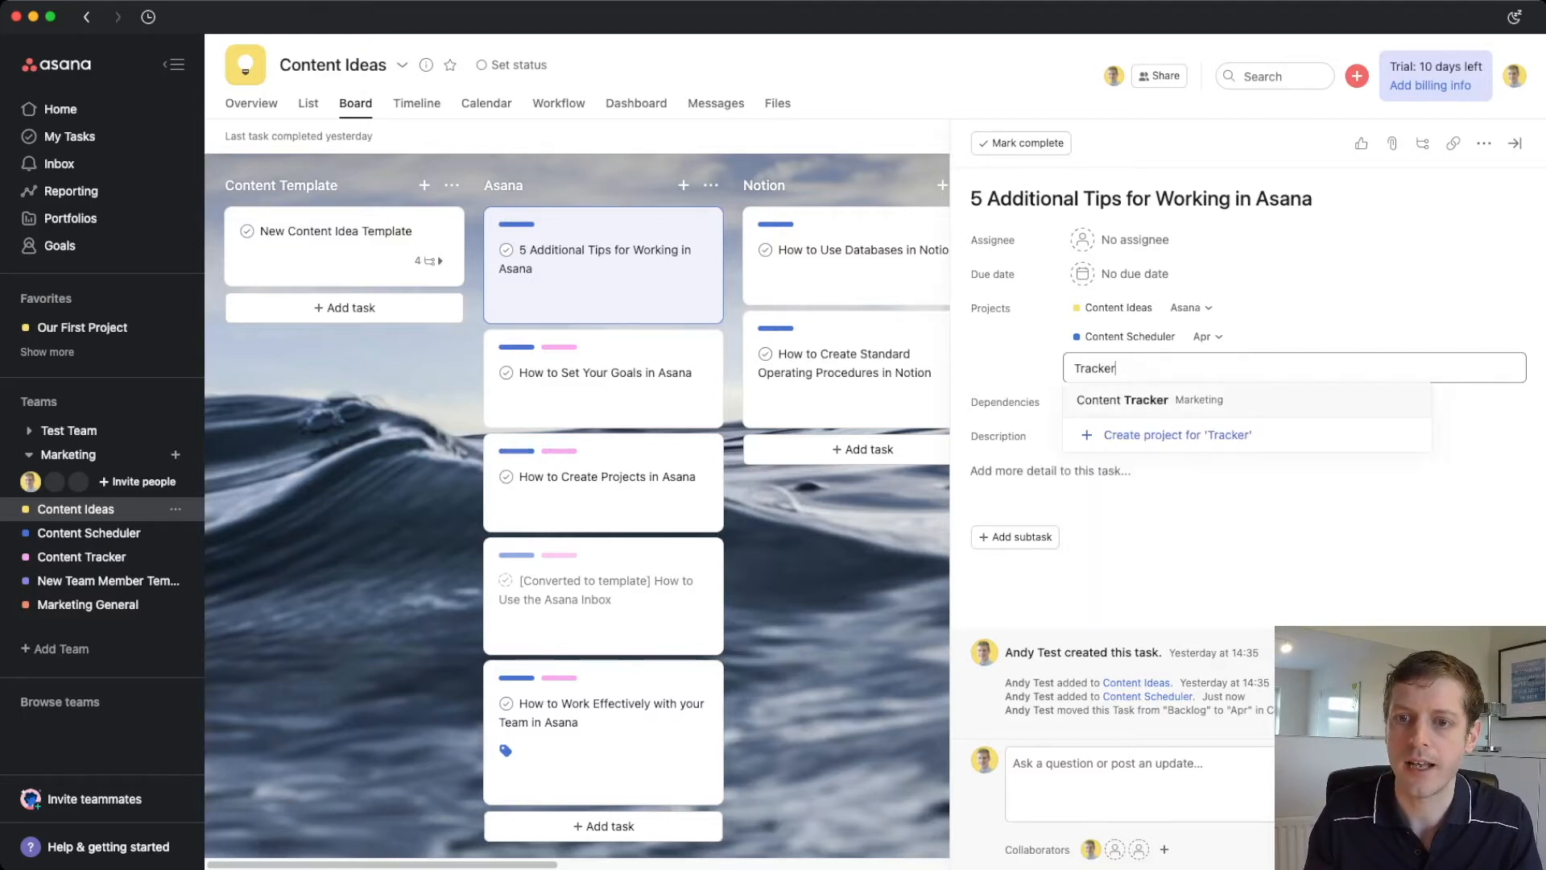
{"action": "key", "text": "Return"}
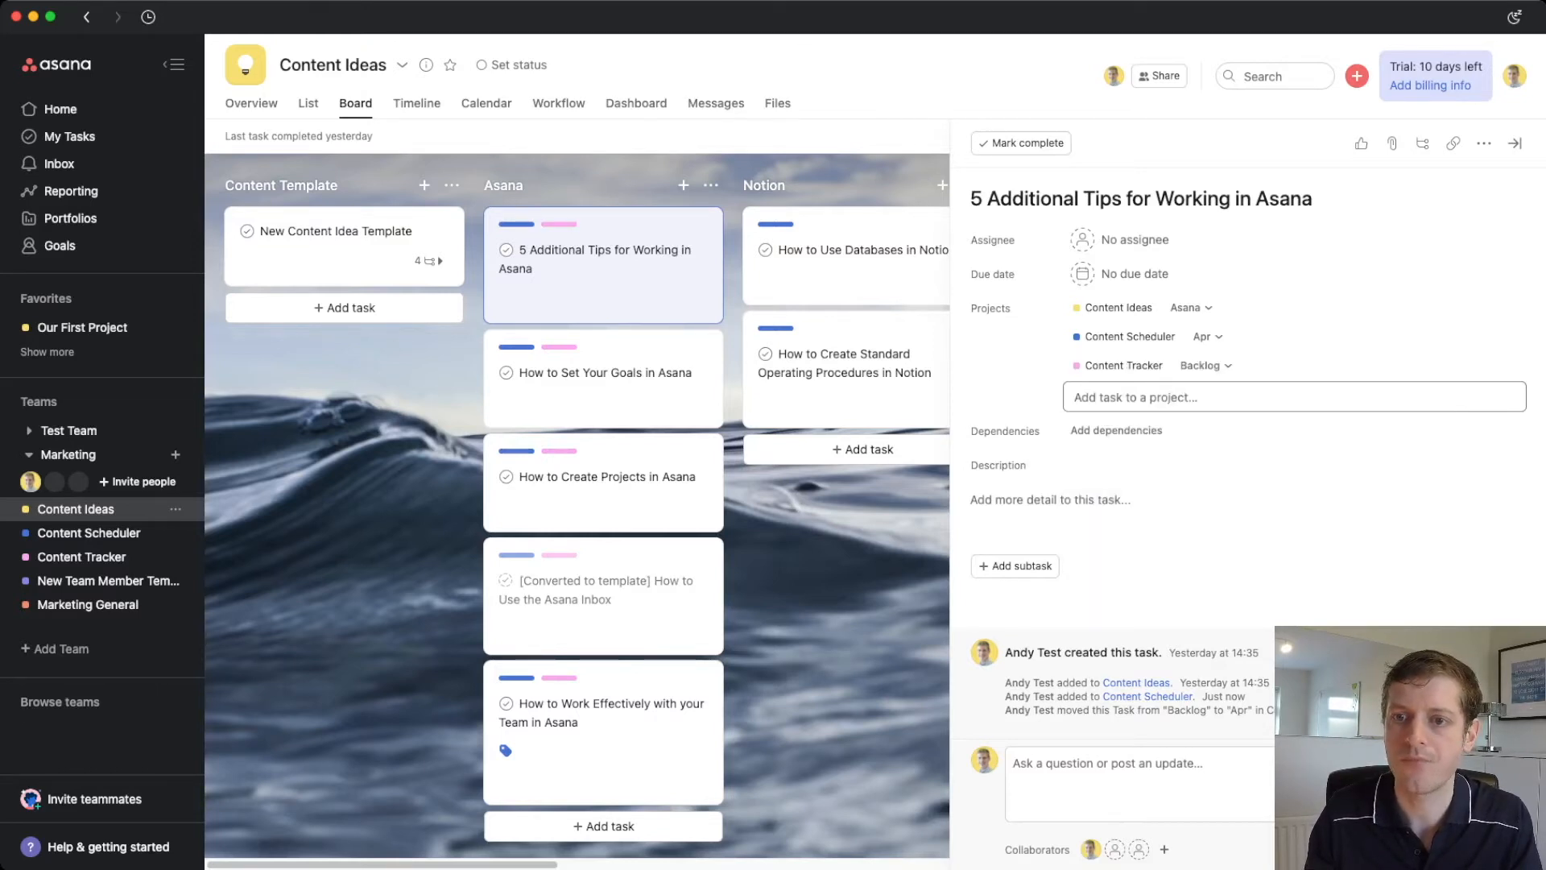
{"action": "left_click", "coordinate": [1204, 365]}
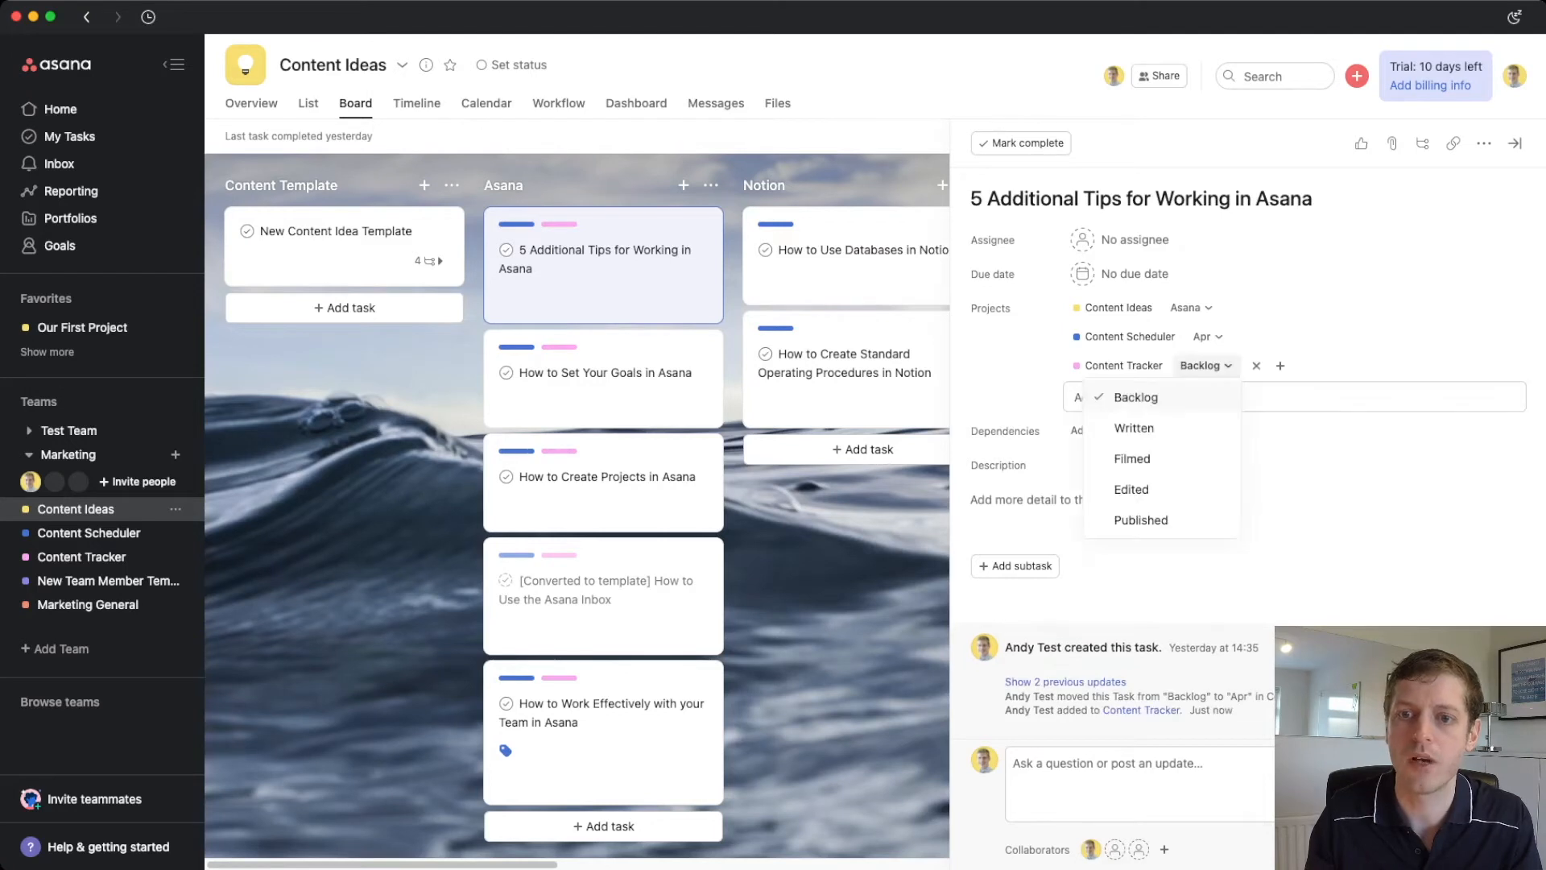
{"action": "left_click", "coordinate": [1134, 427]}
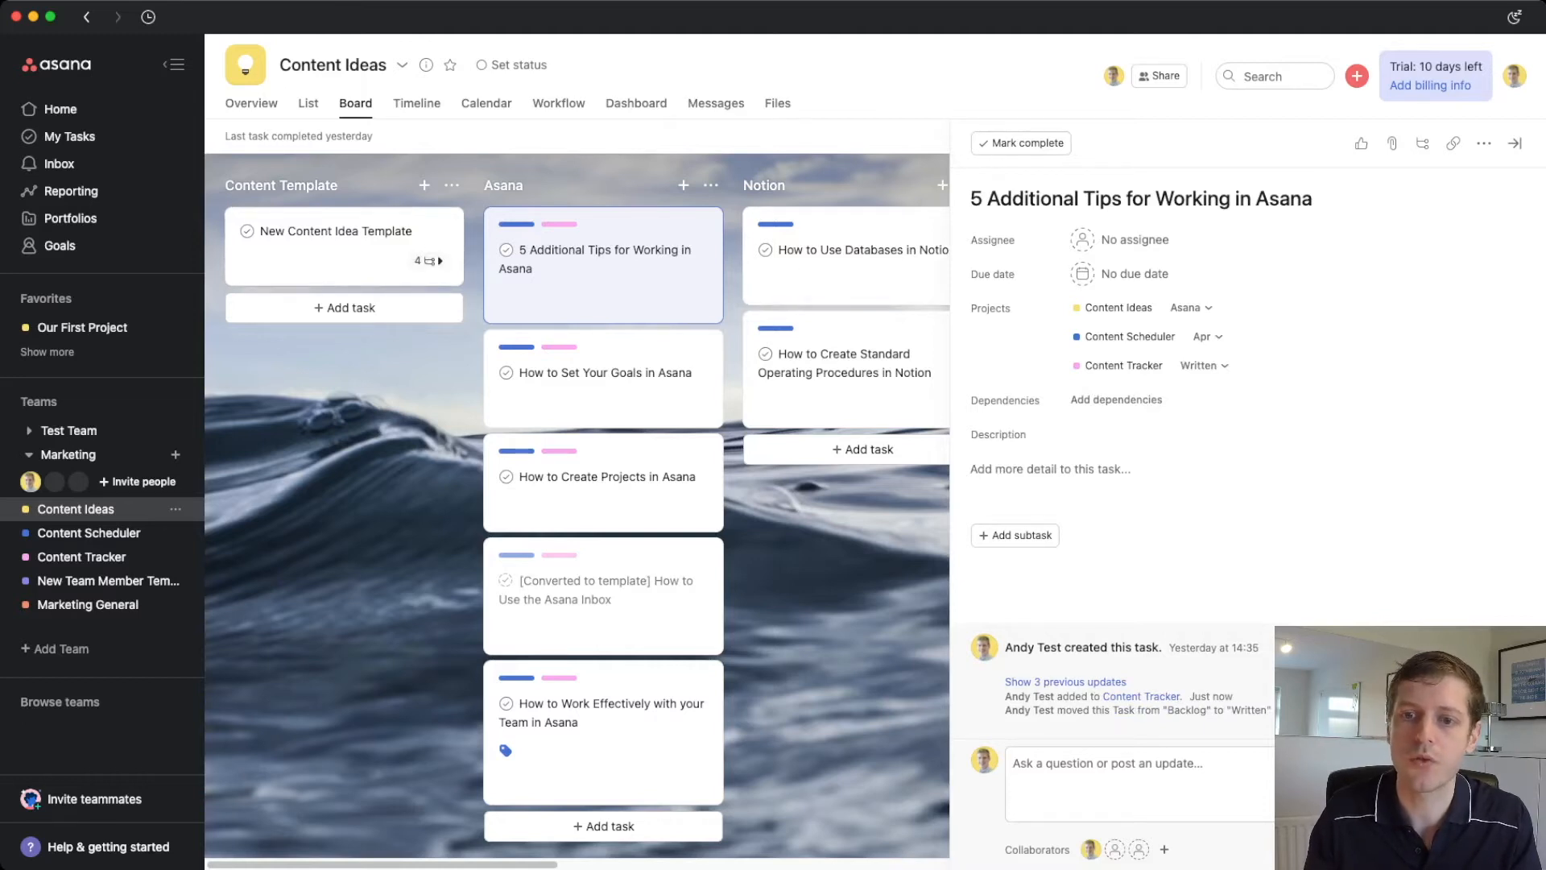
{"action": "left_click", "coordinate": [1050, 469]}
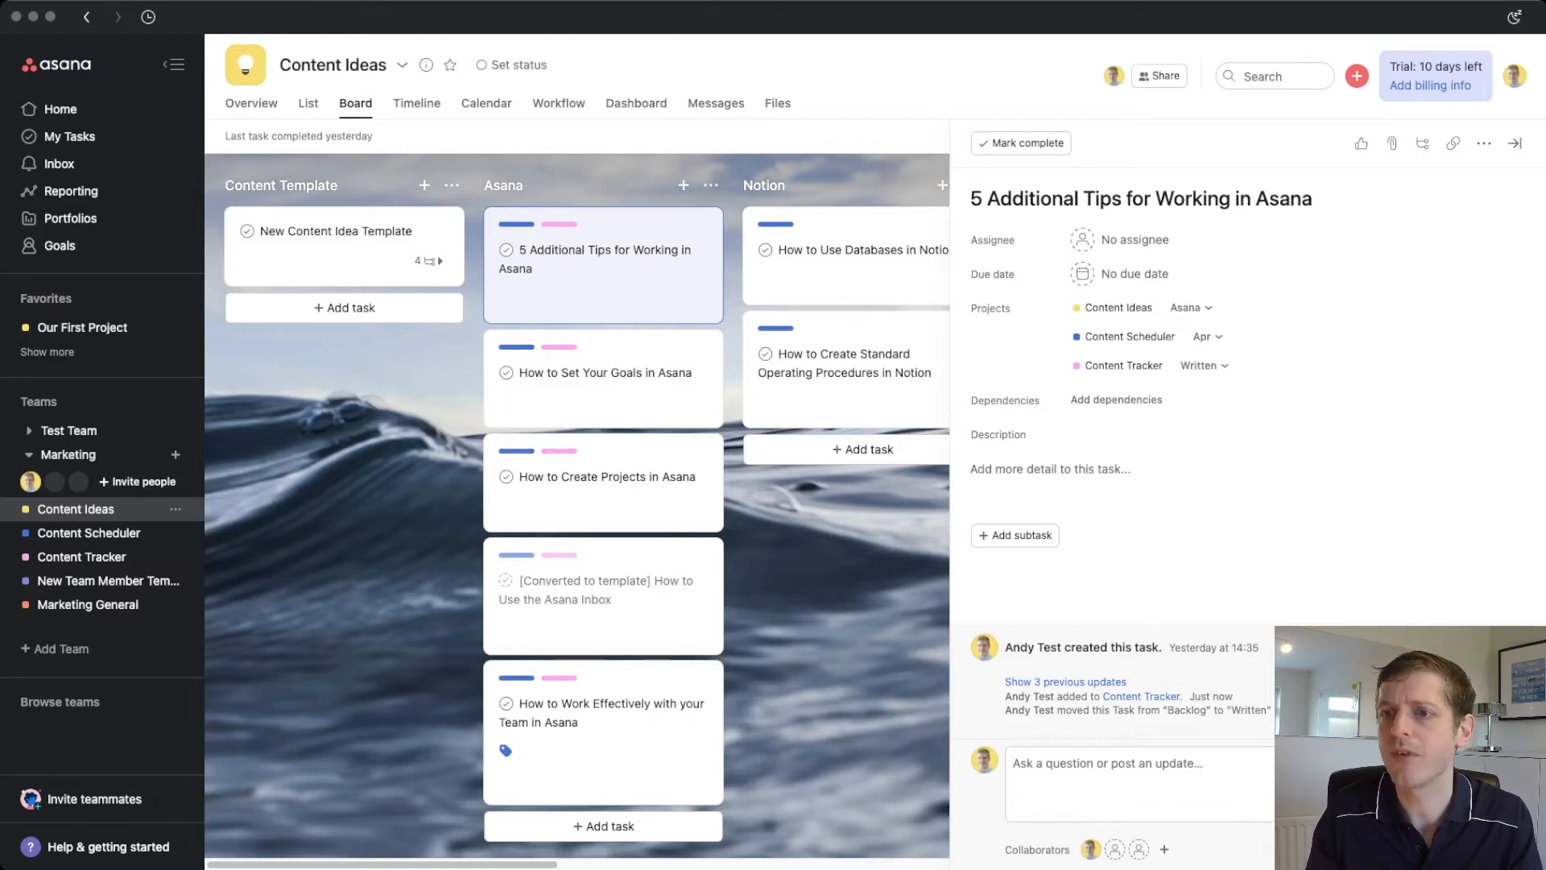
- Close the 5 Additional Tips task details to show the Content Ideas board again
{"action": "left_click", "coordinate": [1515, 143]}
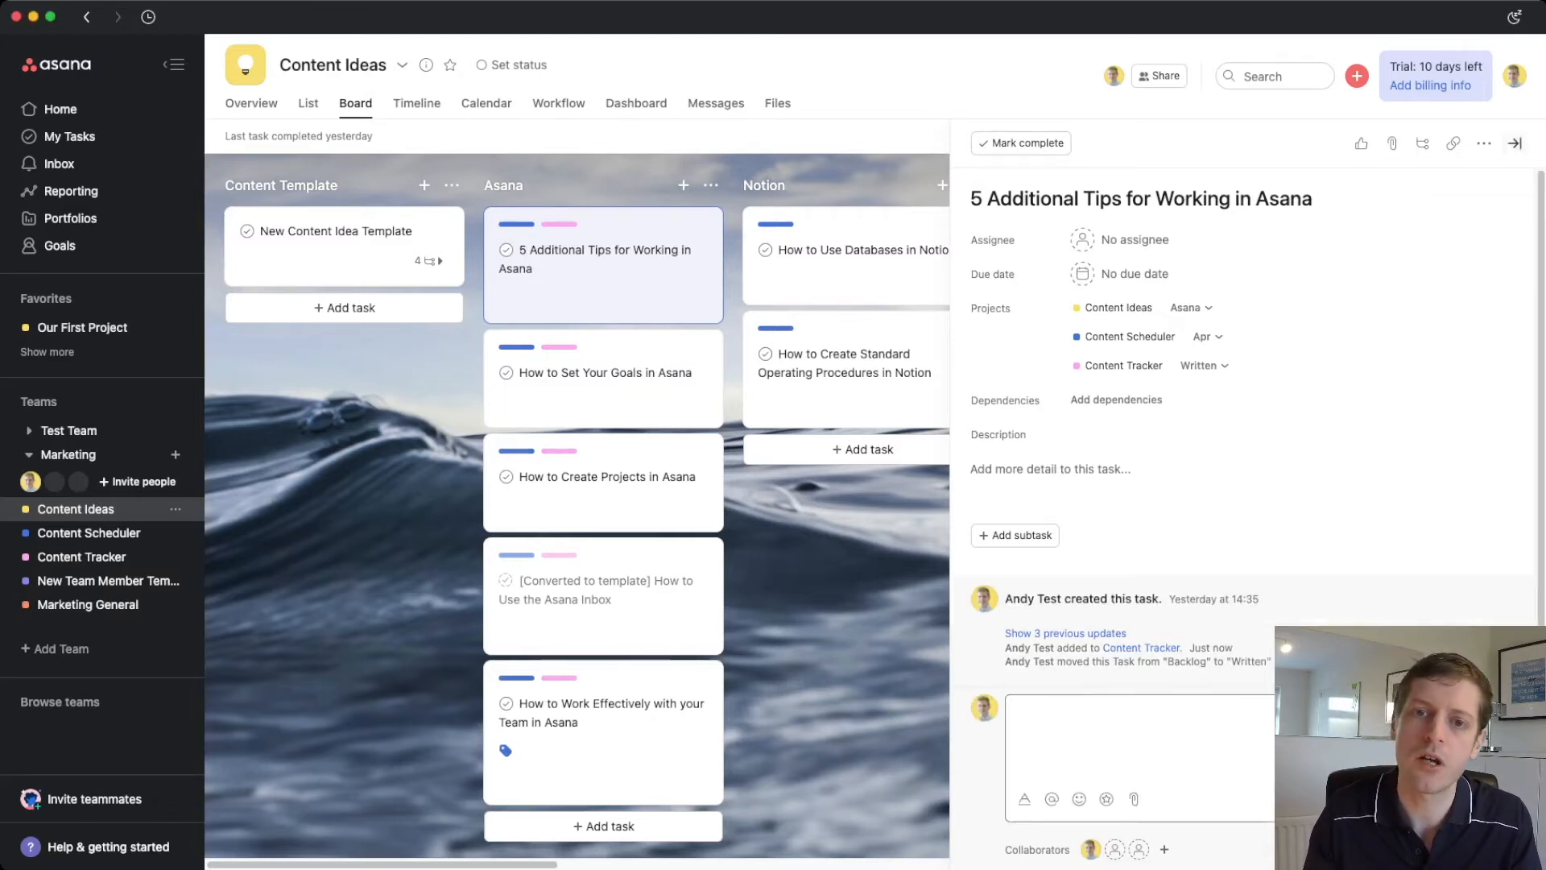
{"action": "left_click", "coordinate": [1515, 143]}
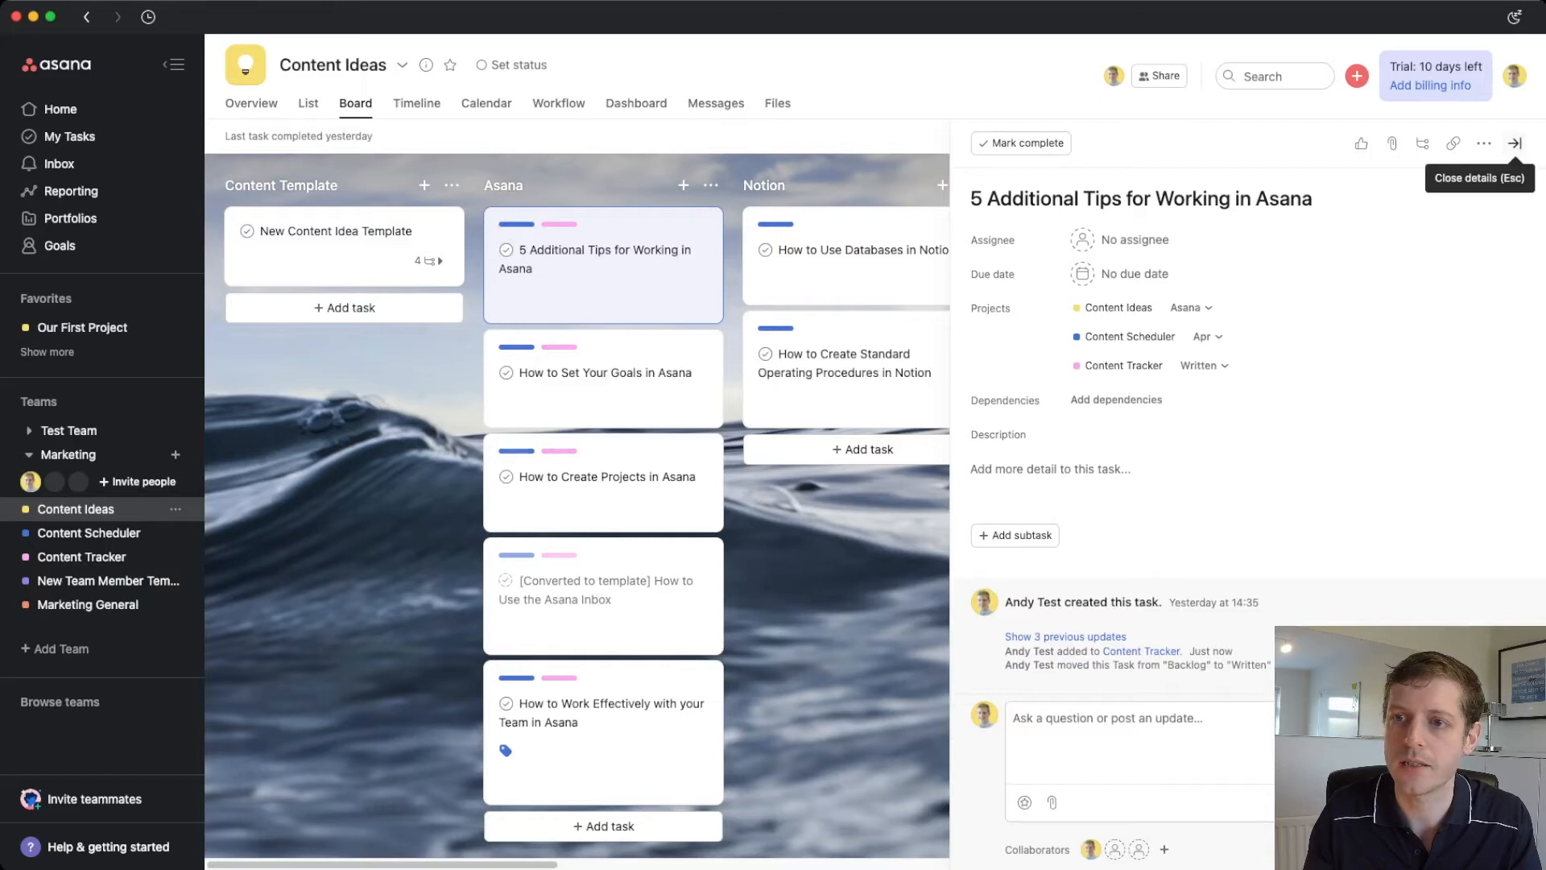
{"action": "left_click", "coordinate": [1515, 143]}
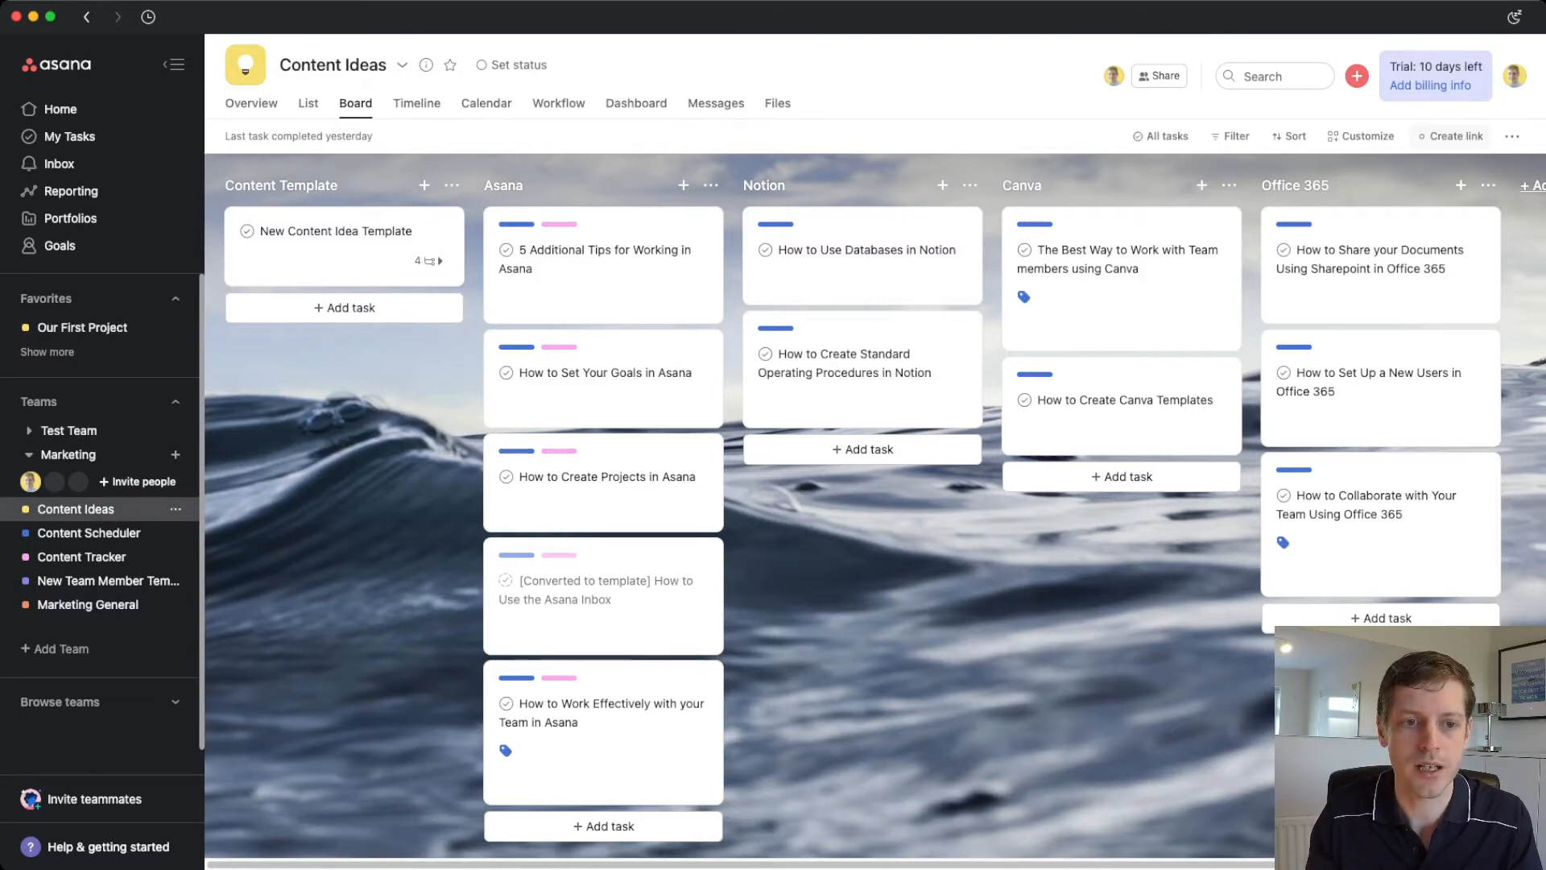
- Add Content Ideas to Favorites via its sidebar menu, then toggle the header star off and on
{"action": "left_click", "coordinate": [176, 509]}
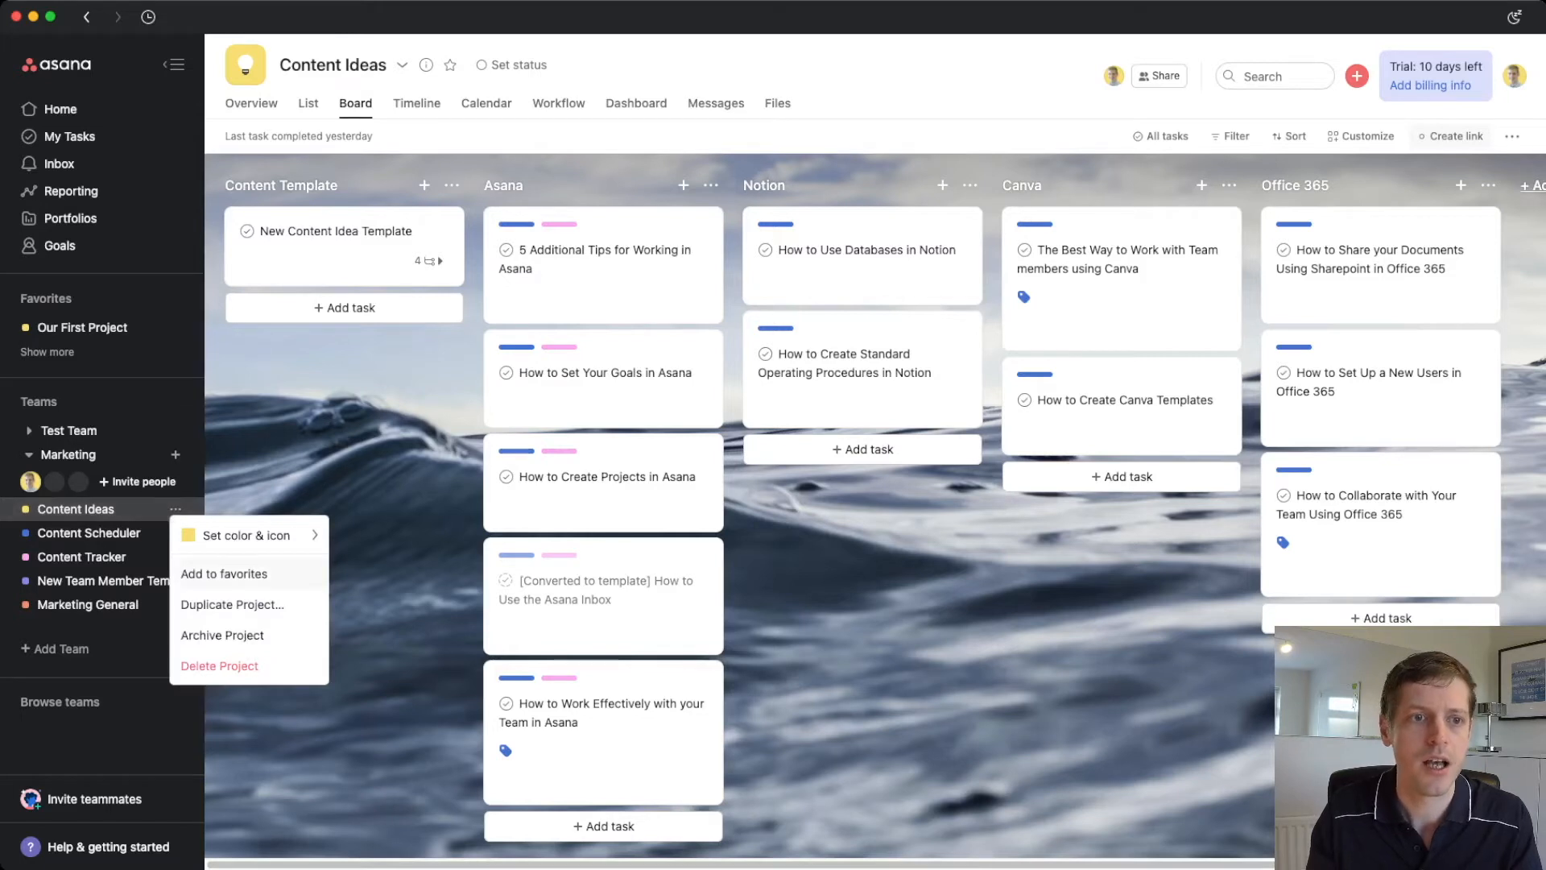
{"action": "left_click", "coordinate": [224, 574]}
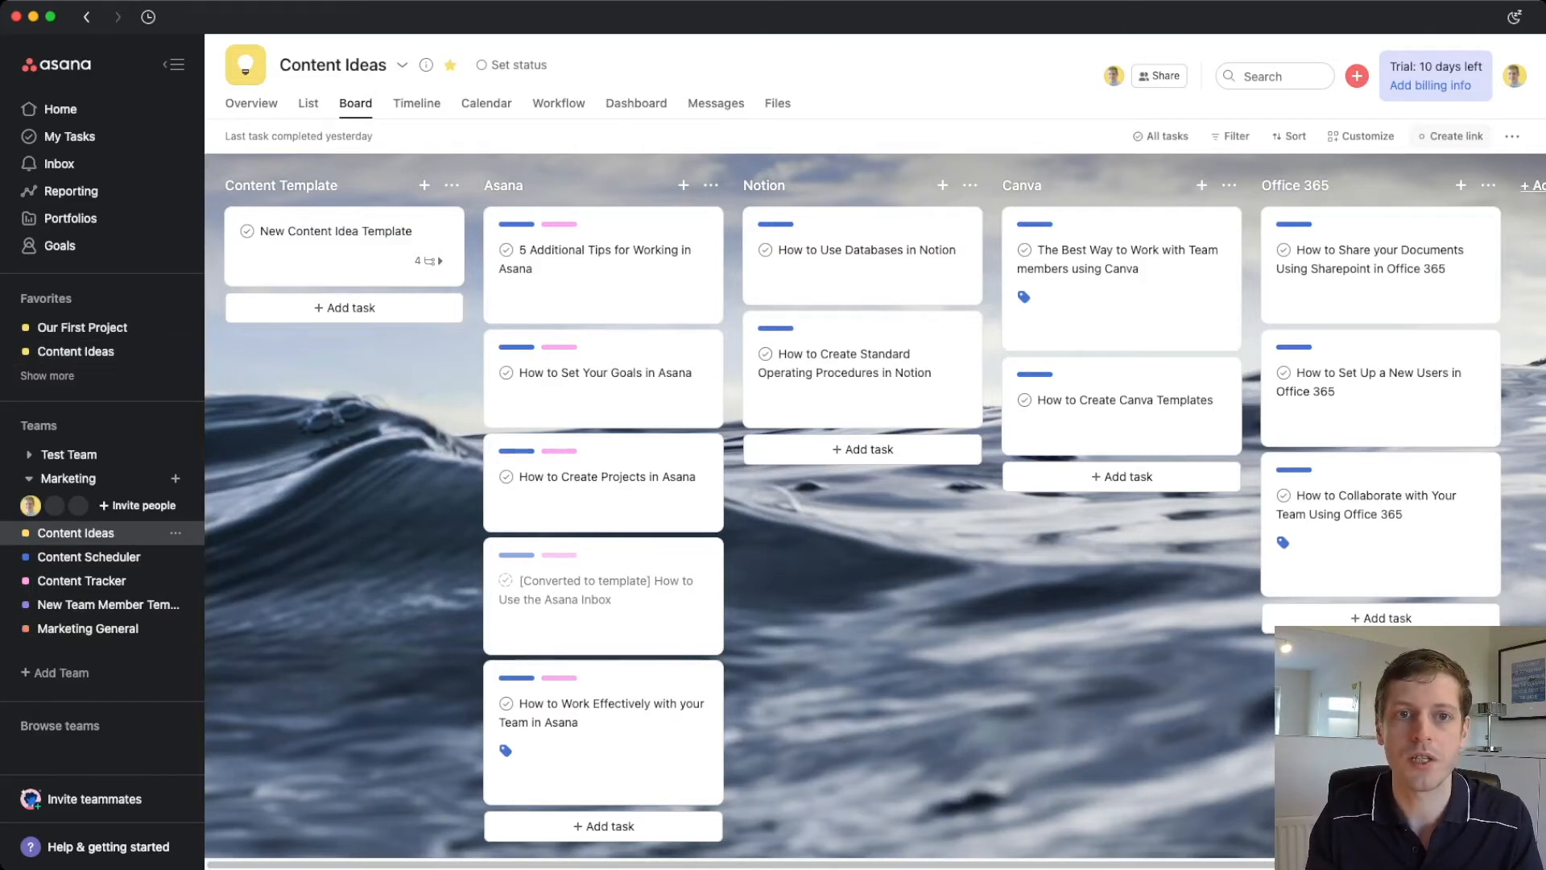
{"action": "left_click", "coordinate": [450, 64]}
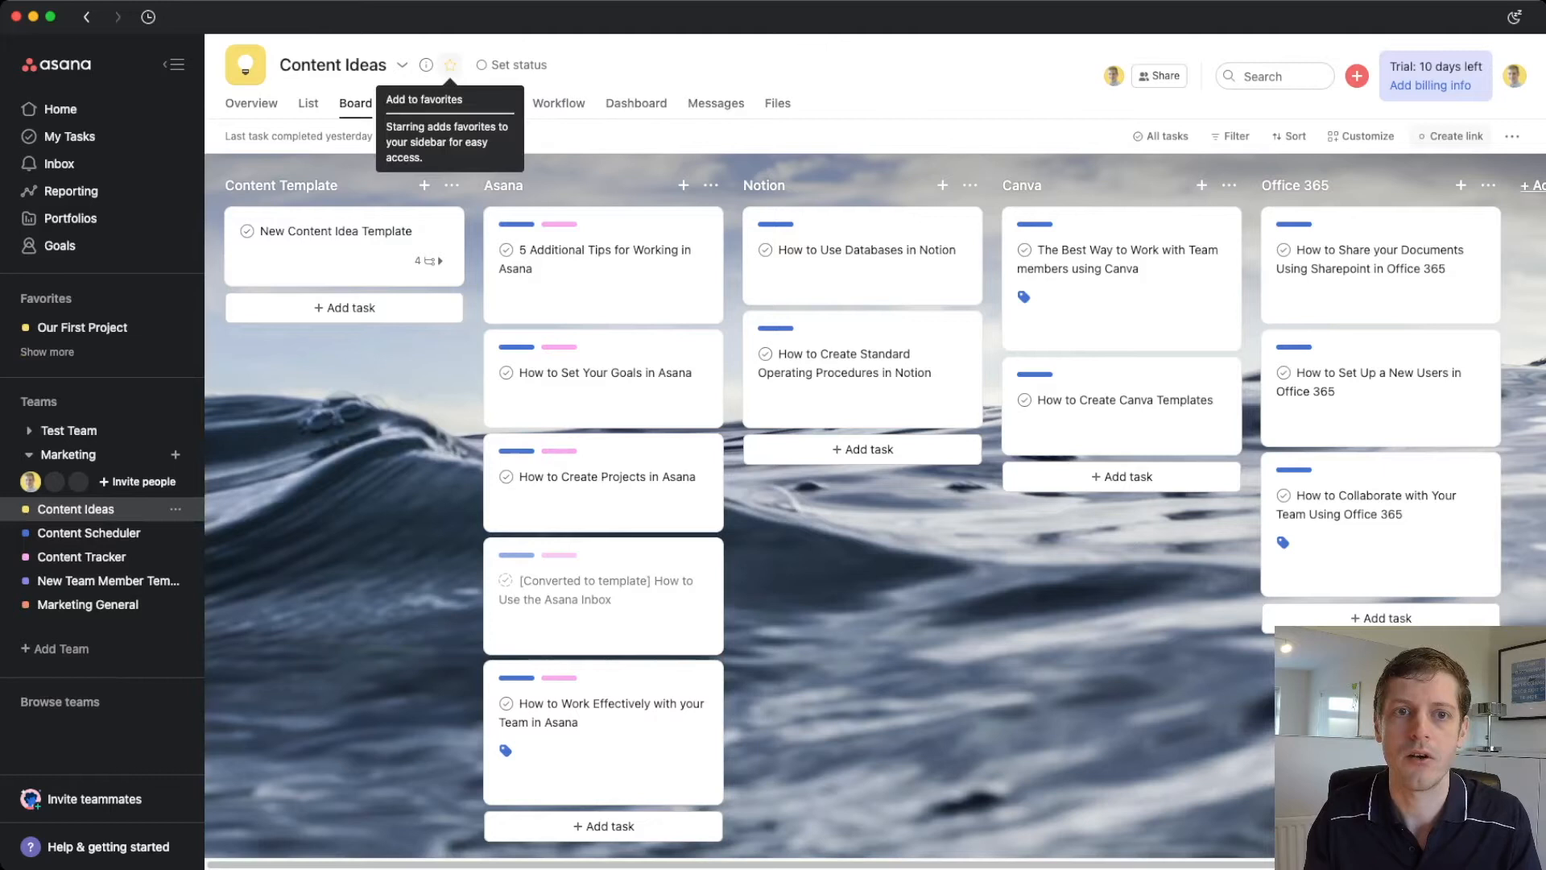
{"action": "left_click", "coordinate": [450, 65]}
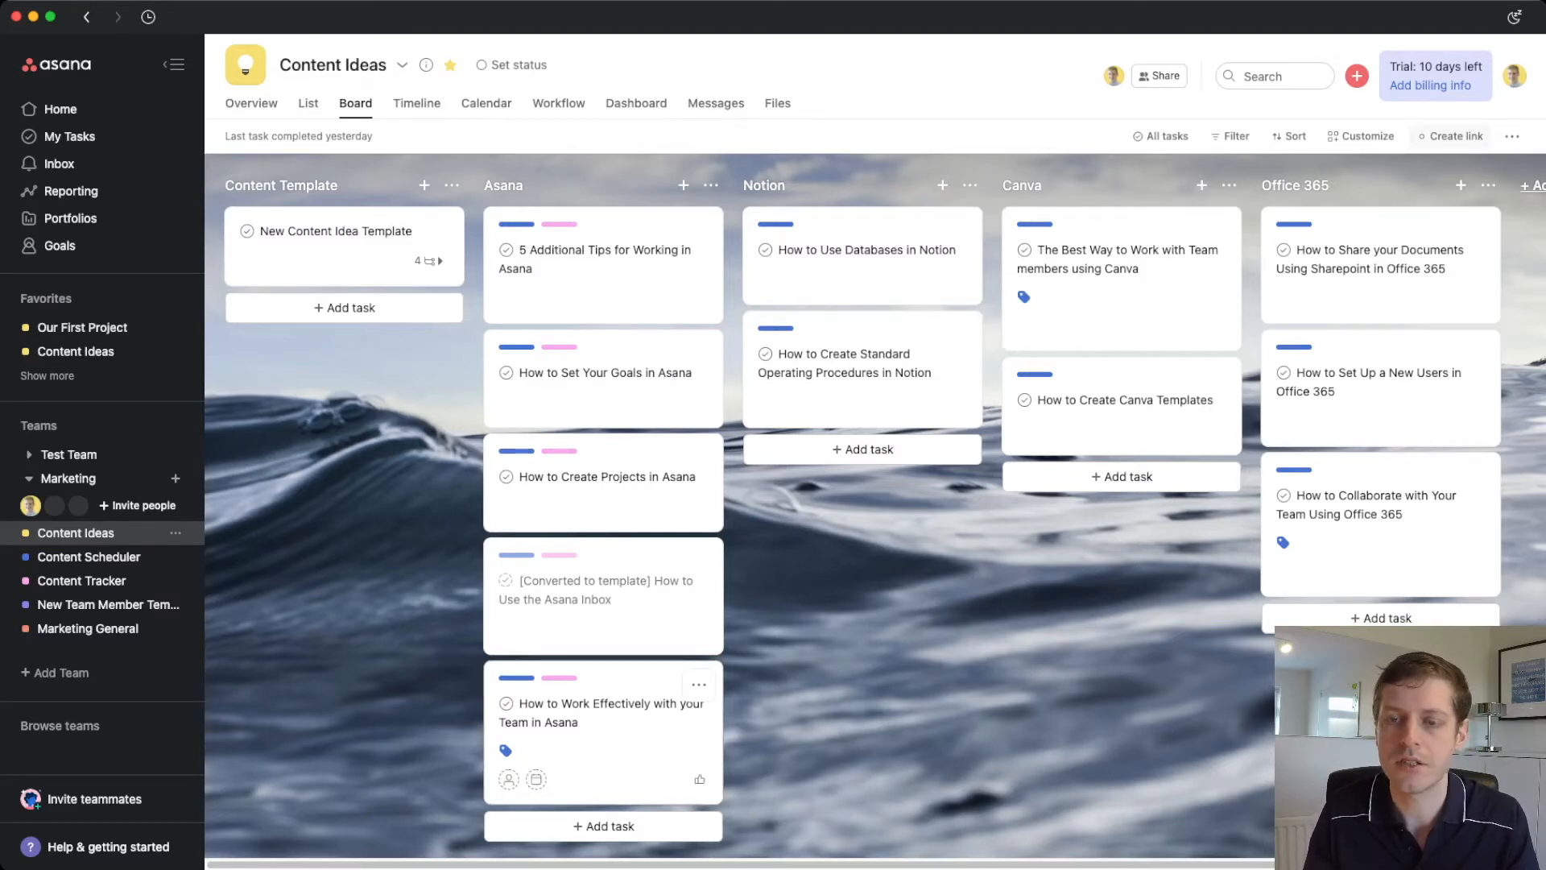
- Open the Team tag from the How to Work Effectively task and star it into Favorites
{"action": "left_click", "coordinate": [605, 749]}
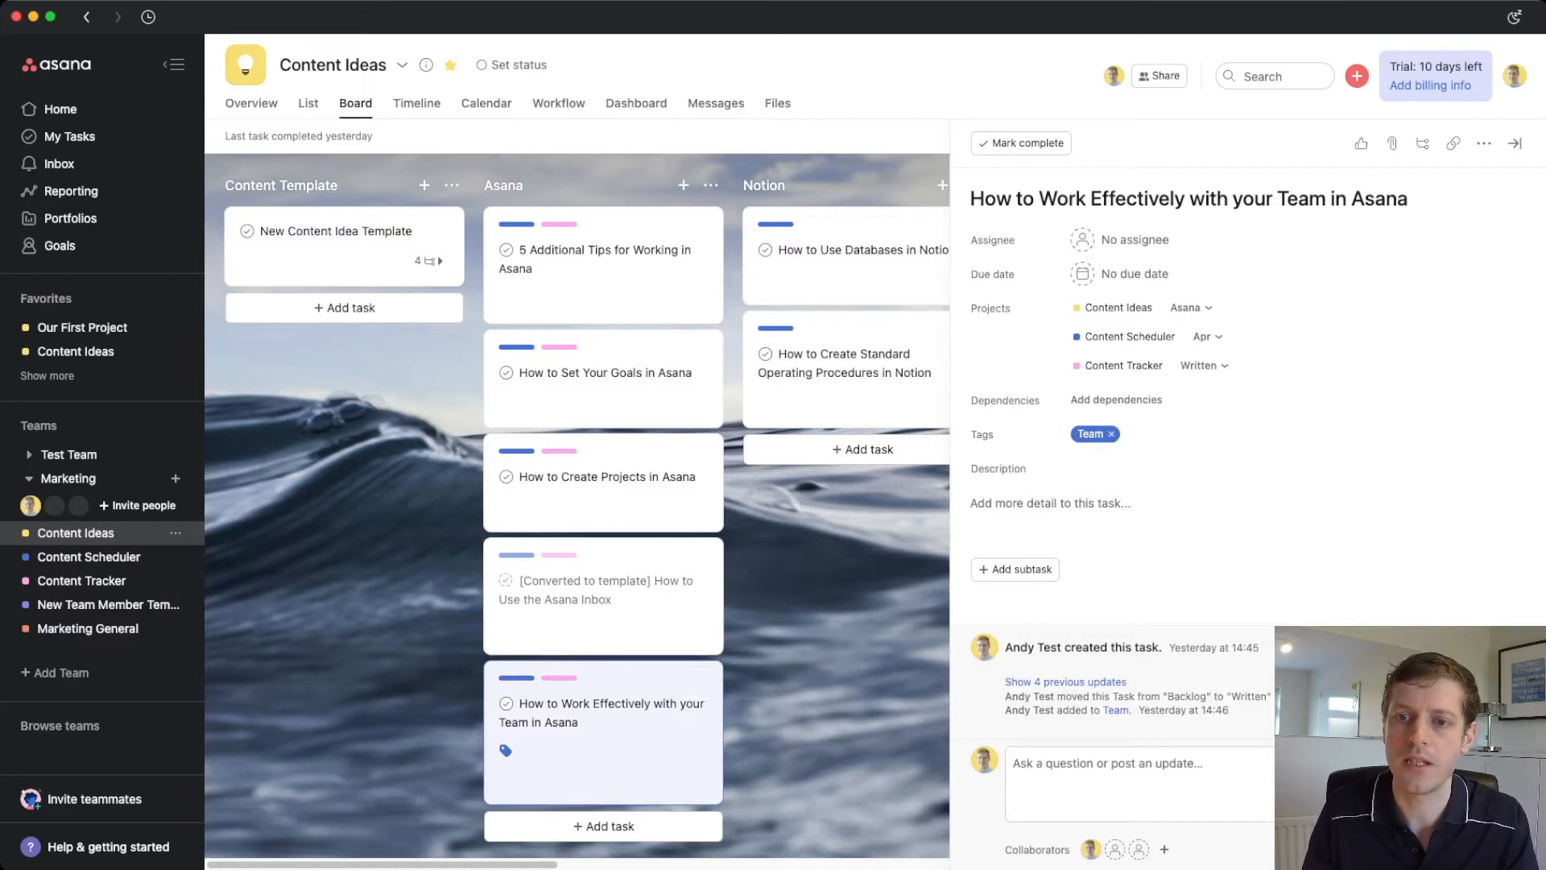
{"action": "left_click", "coordinate": [1091, 434]}
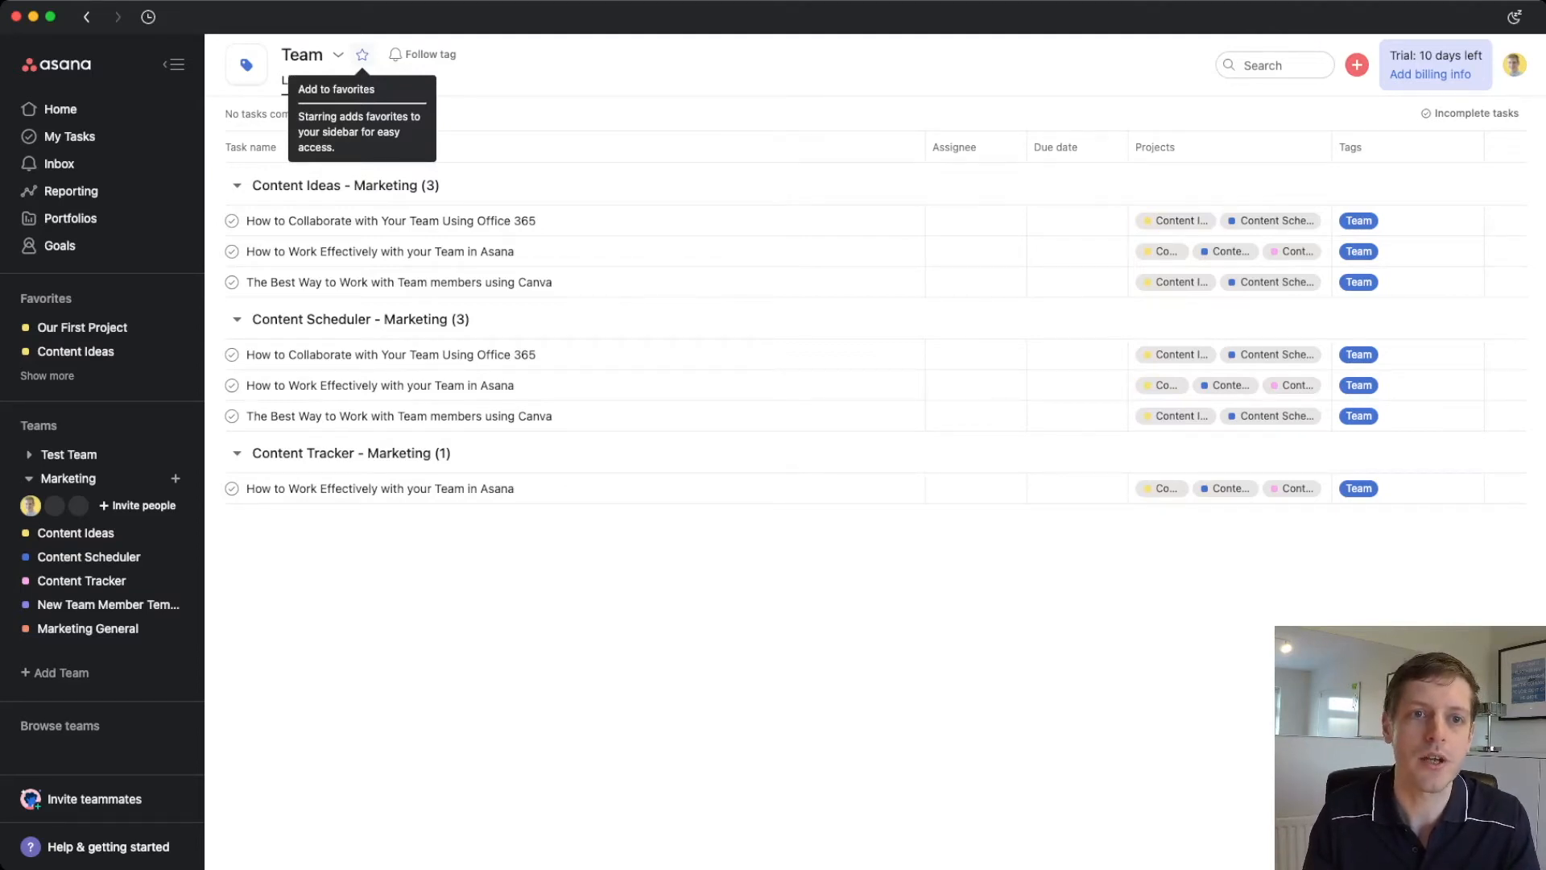
{"action": "left_click", "coordinate": [362, 54]}
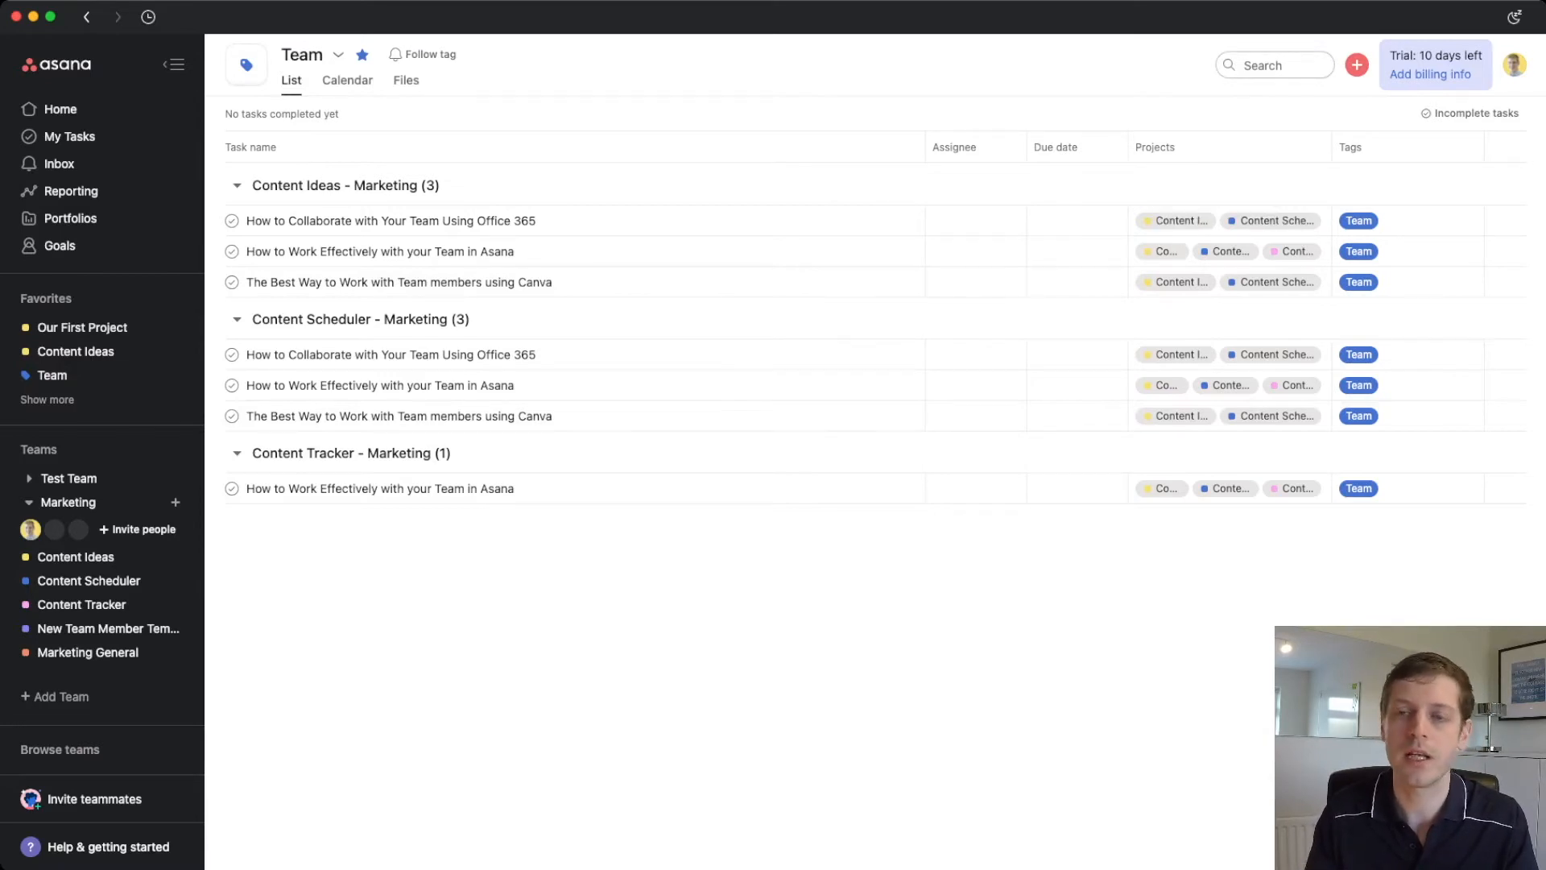
- Search the workspace for a teammate's full name
{"action": "left_click", "coordinate": [1276, 65]}
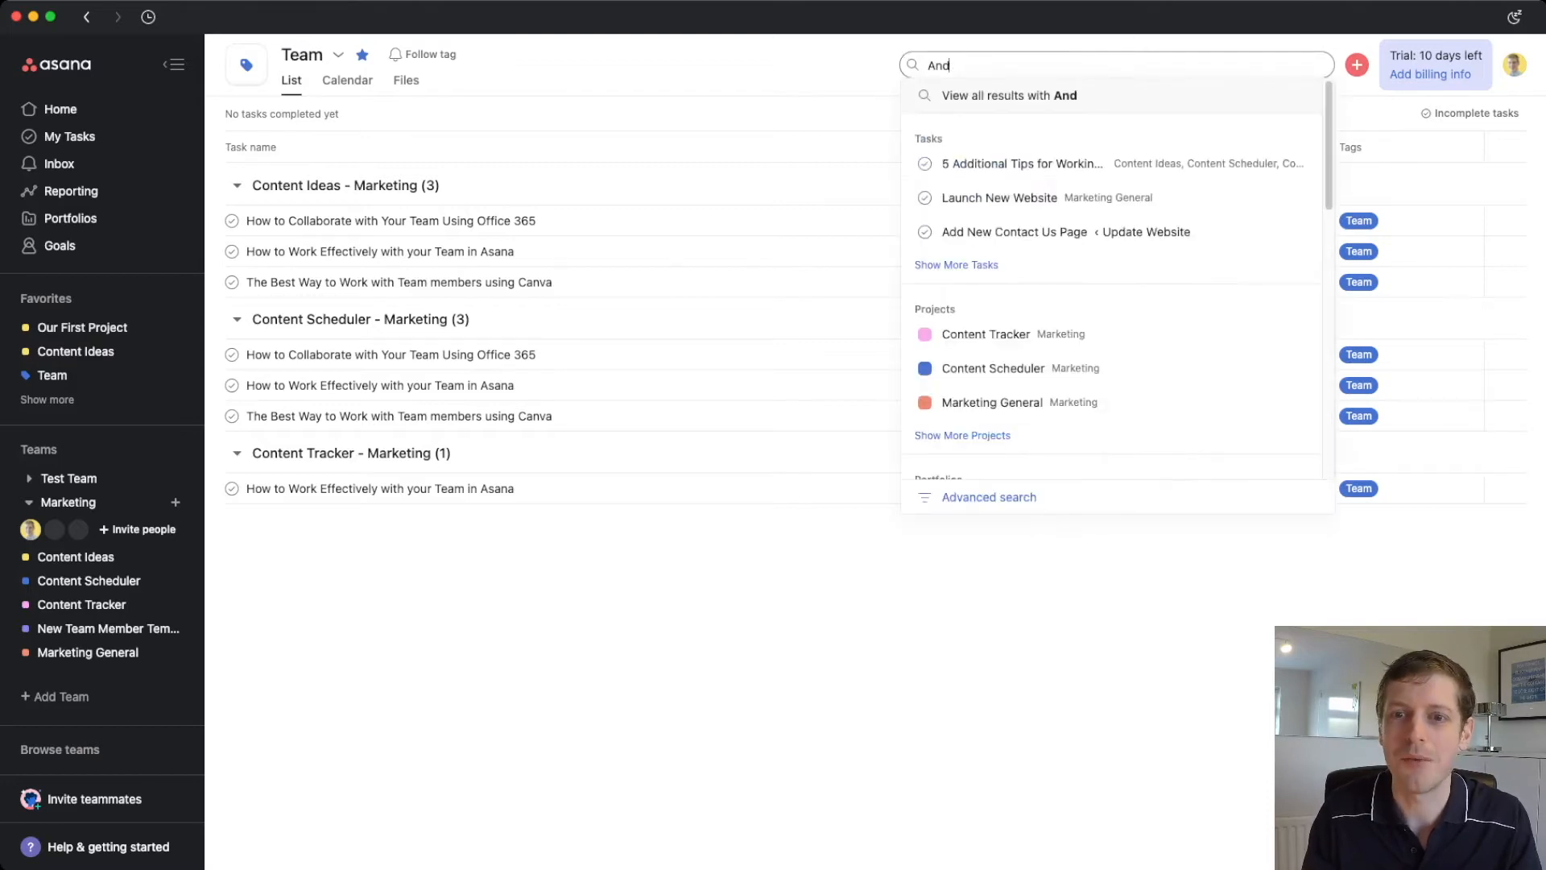
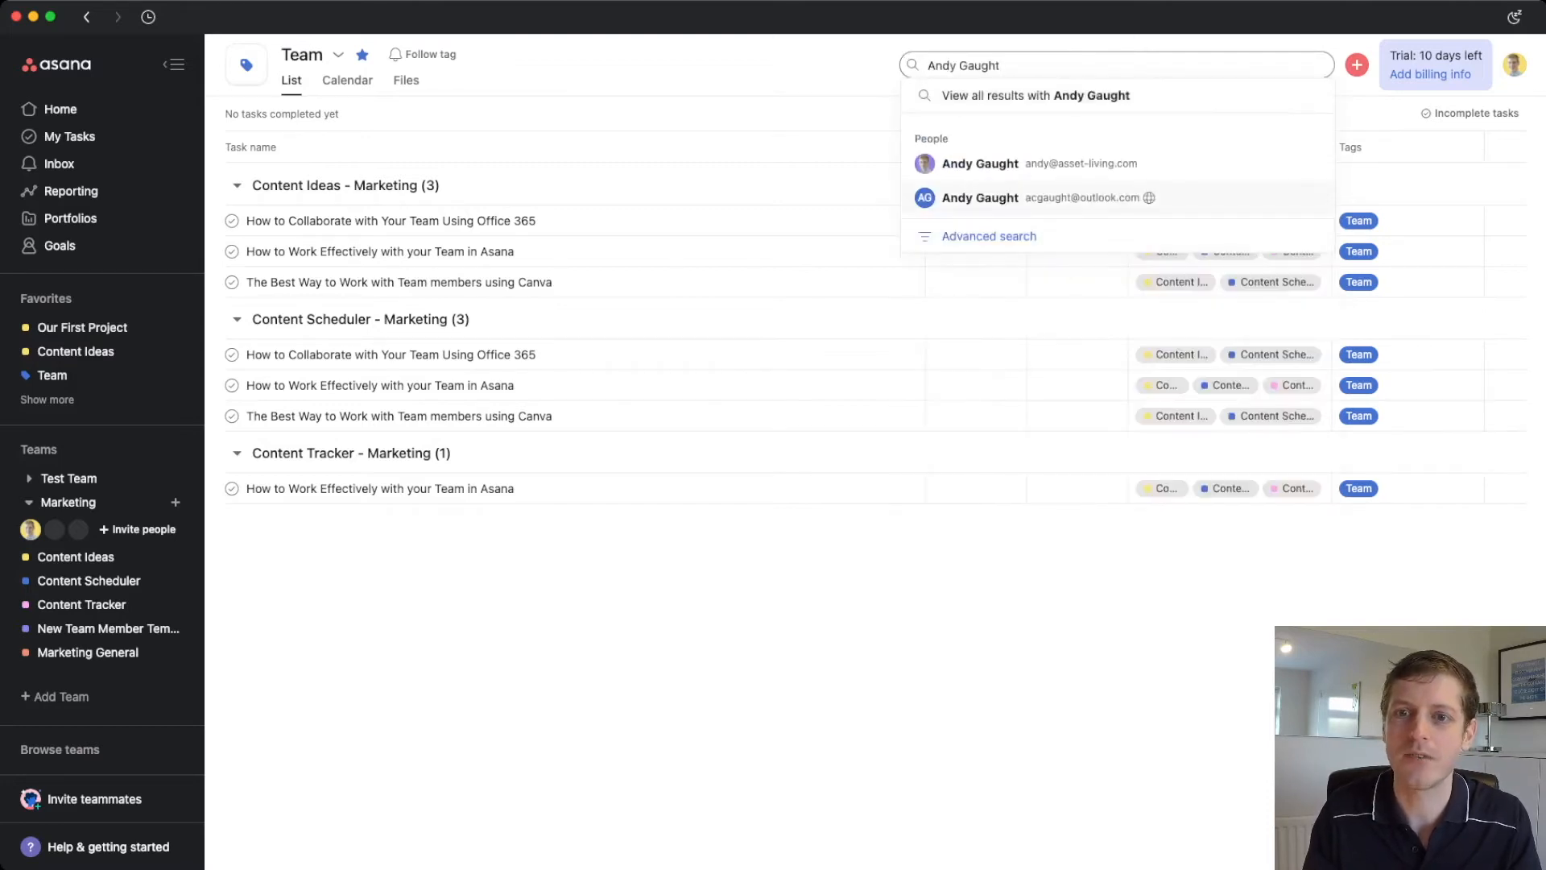
- Star the teammate's profile into Favorites, then open Content Ideas and Marketing General
{"action": "key", "text": "Return"}
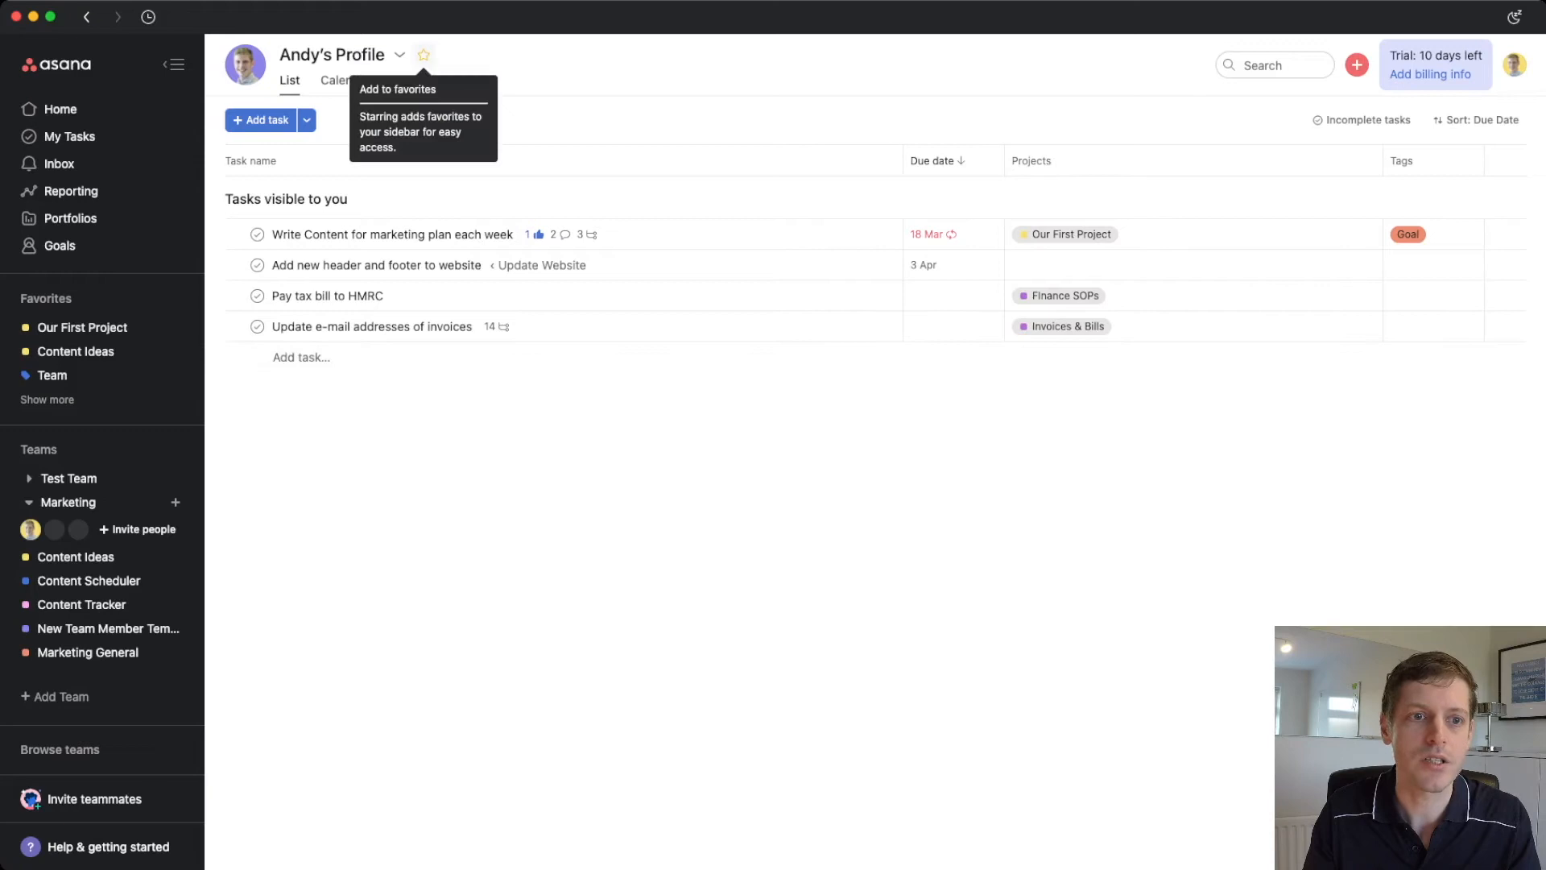
{"action": "left_click", "coordinate": [424, 54]}
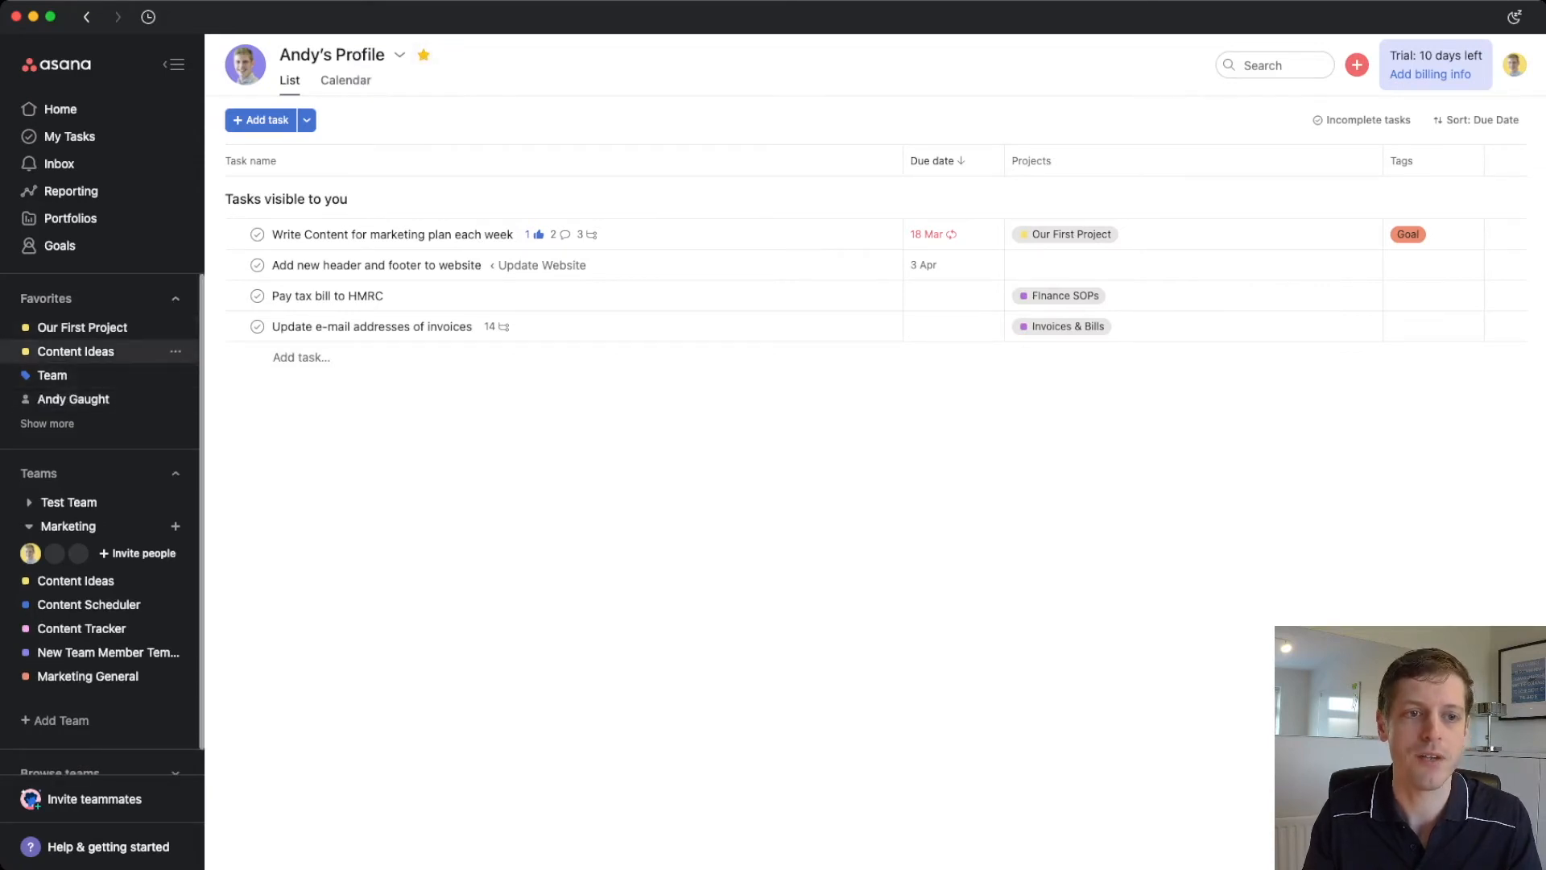
{"action": "left_click", "coordinate": [75, 351]}
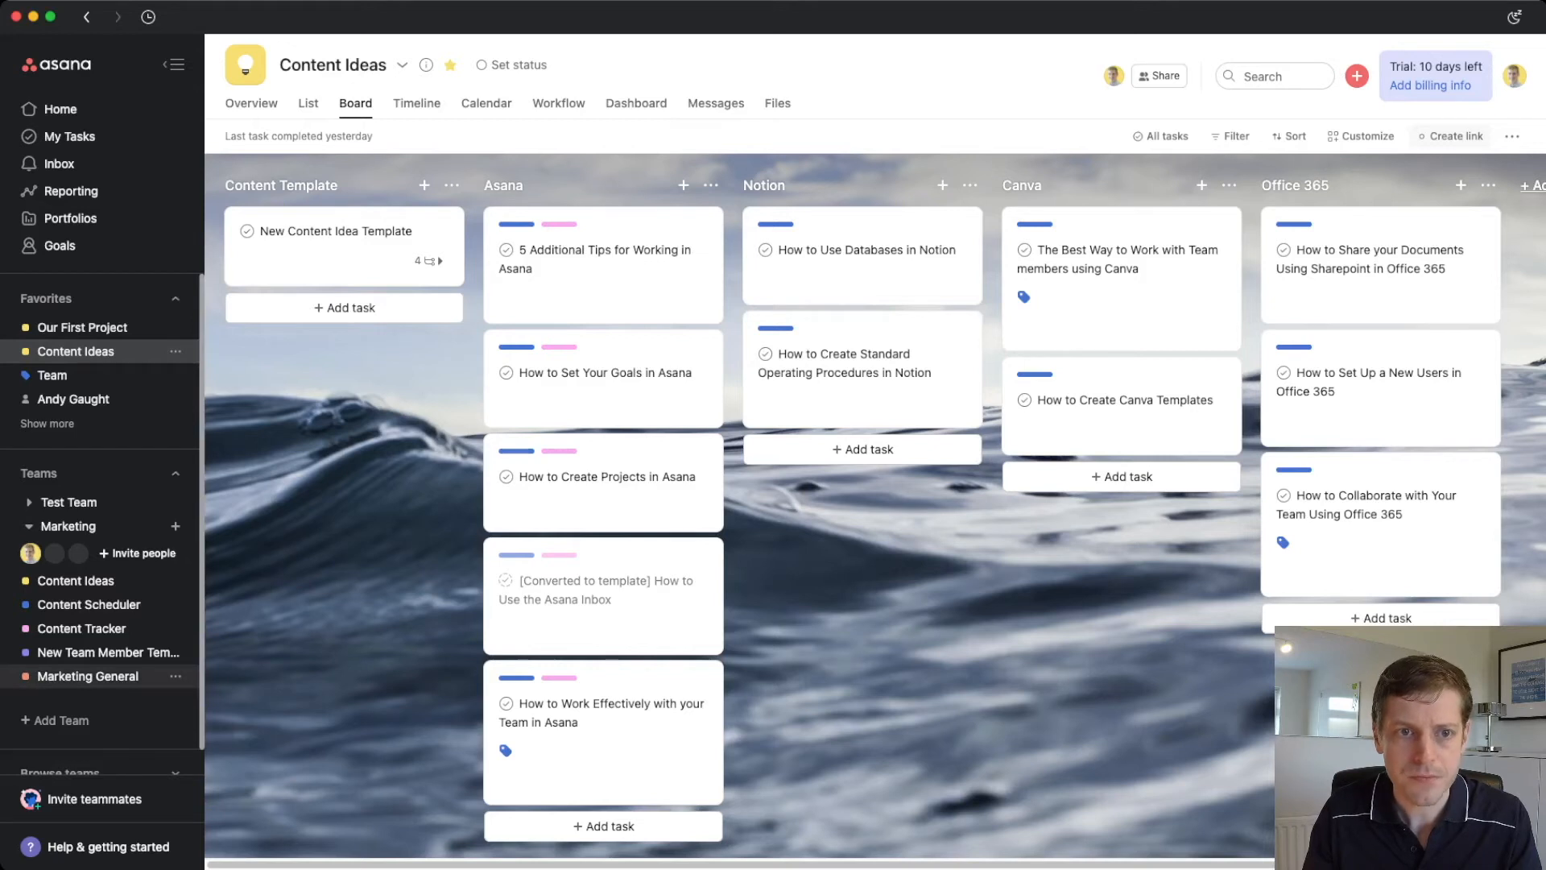
{"action": "left_click", "coordinate": [88, 676]}
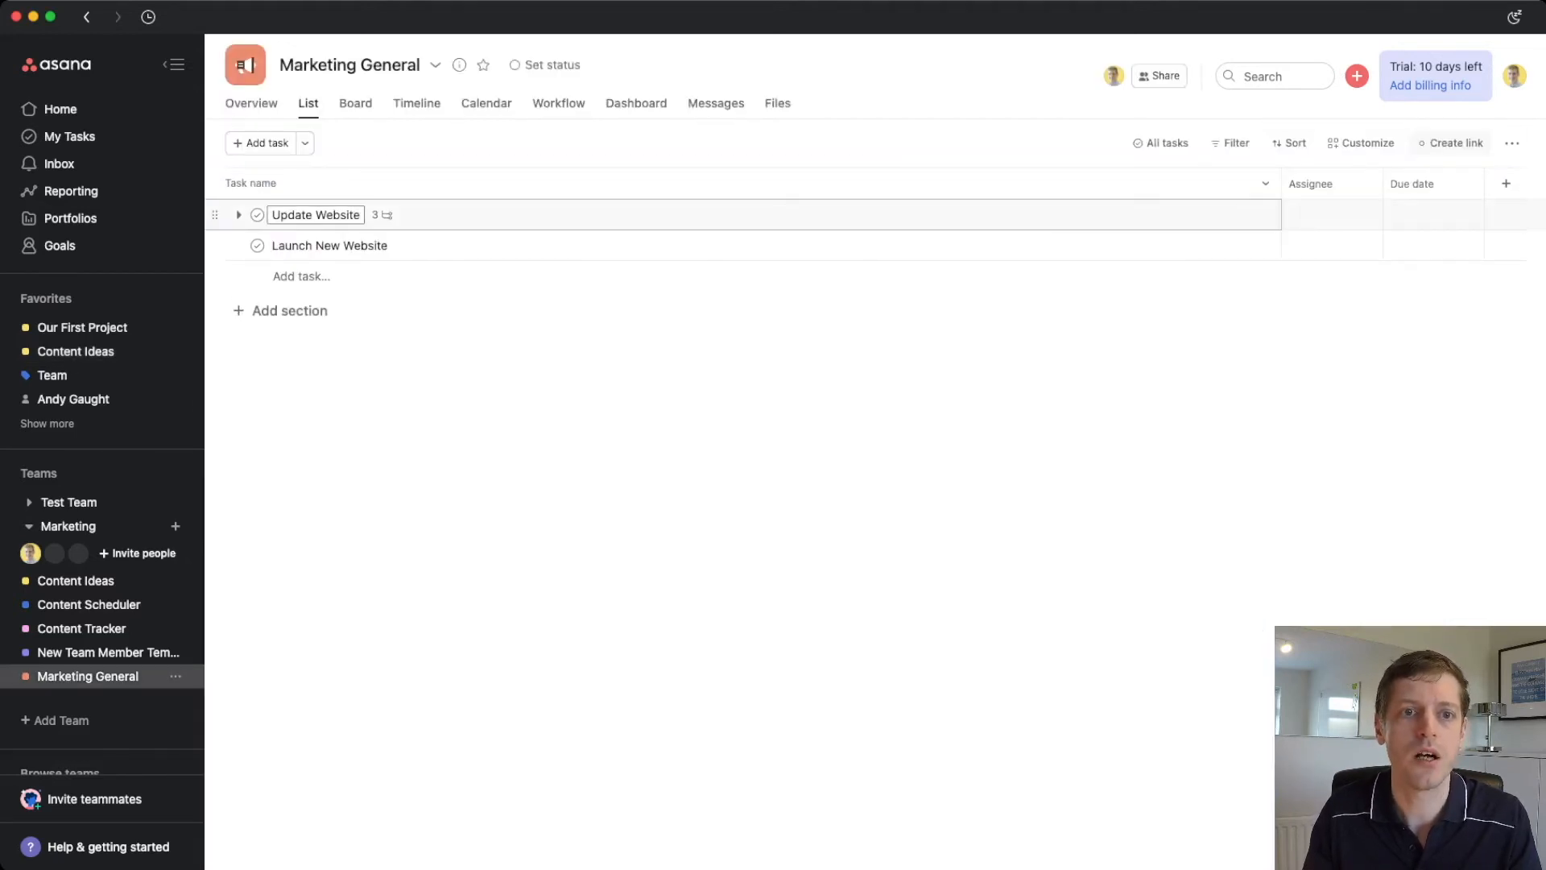
- Open the Update Website task and its More actions menu at Advanced actions
{"action": "left_click", "coordinate": [564, 215]}
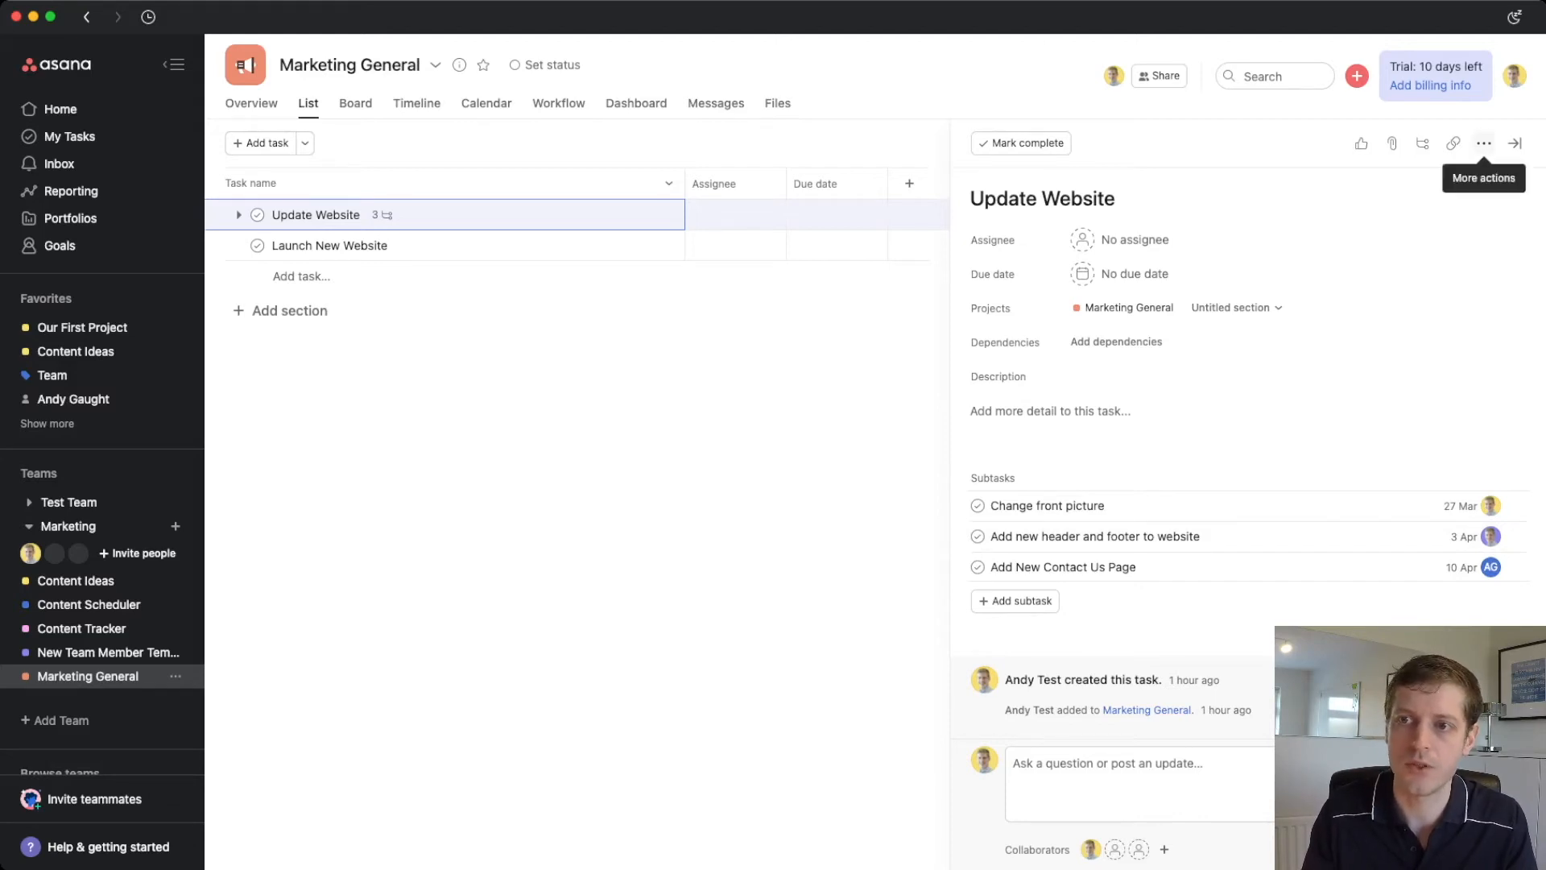
{"action": "left_click", "coordinate": [1484, 142]}
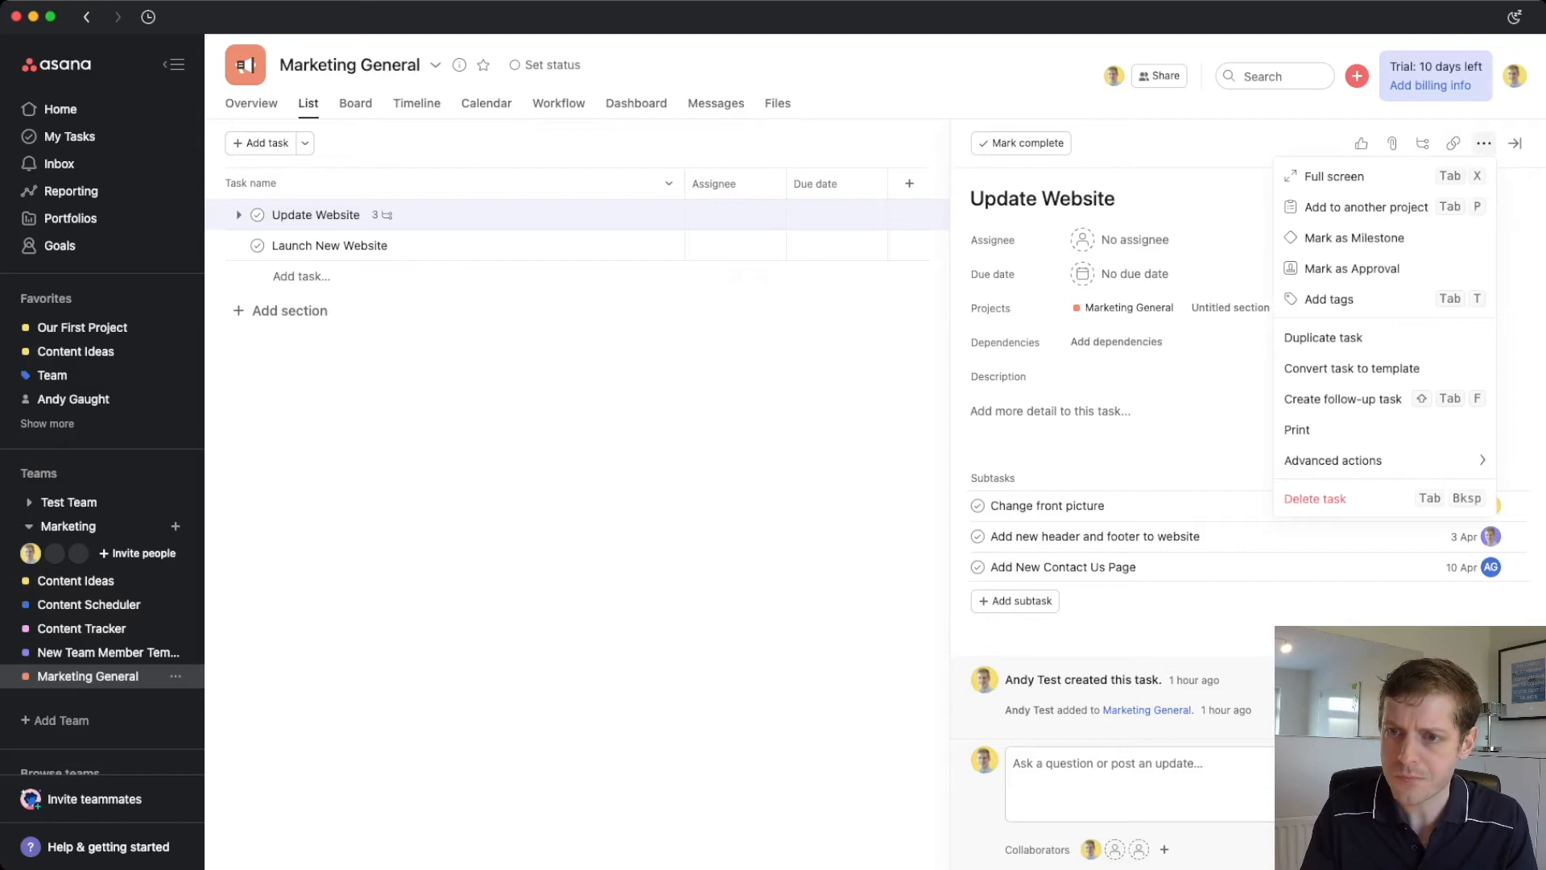
{"action": "mouse_move", "coordinate": [1369, 460]}
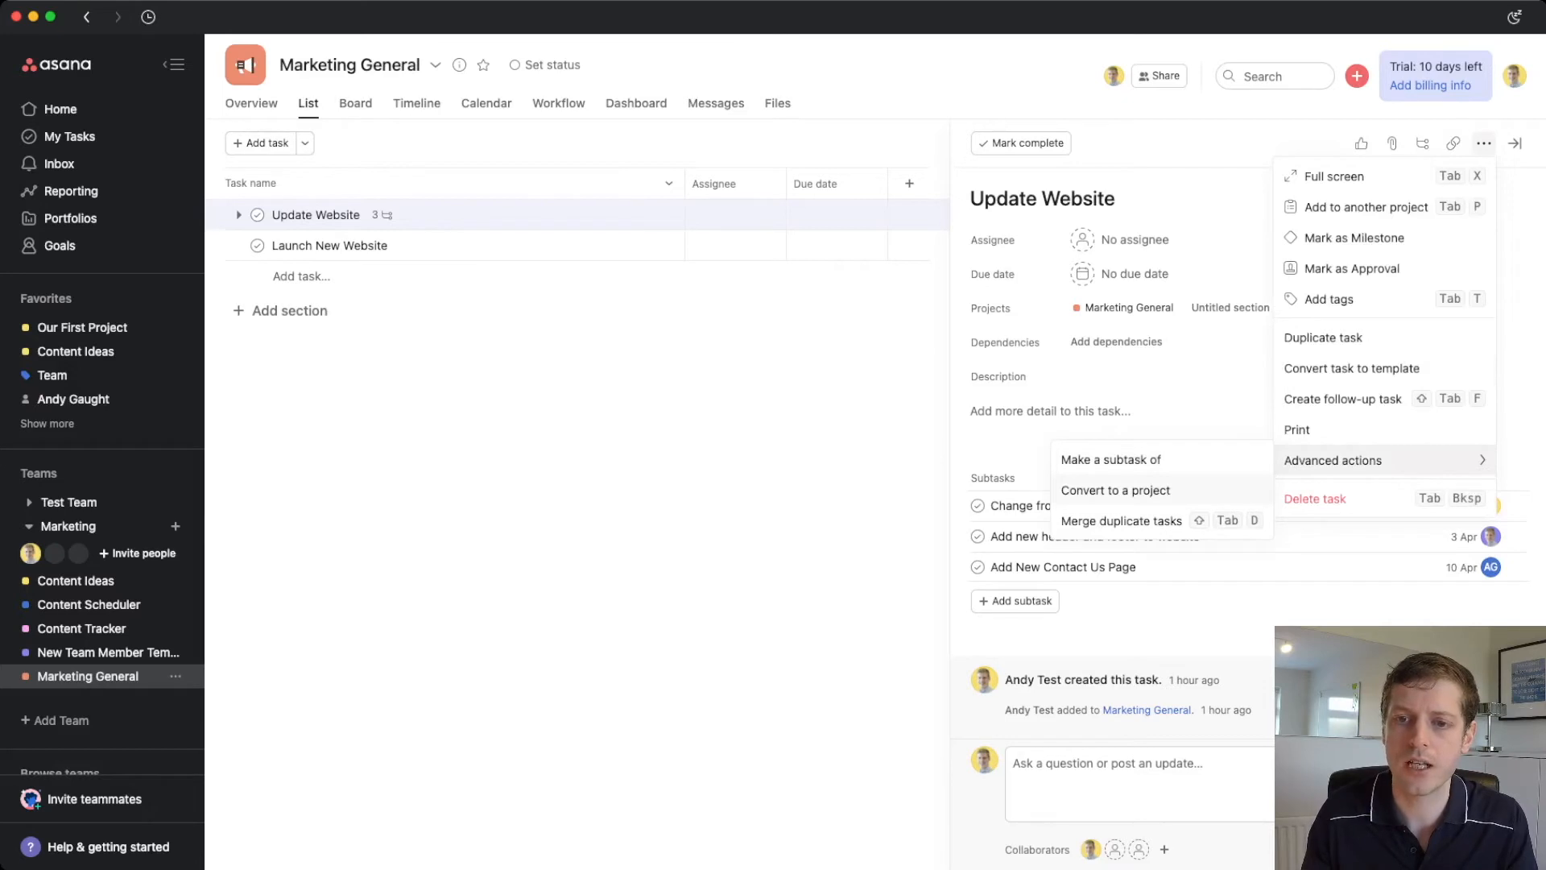
- Convert Update Website into a Marketing team project named 'Develop New Website'
{"action": "left_click", "coordinate": [1115, 490]}
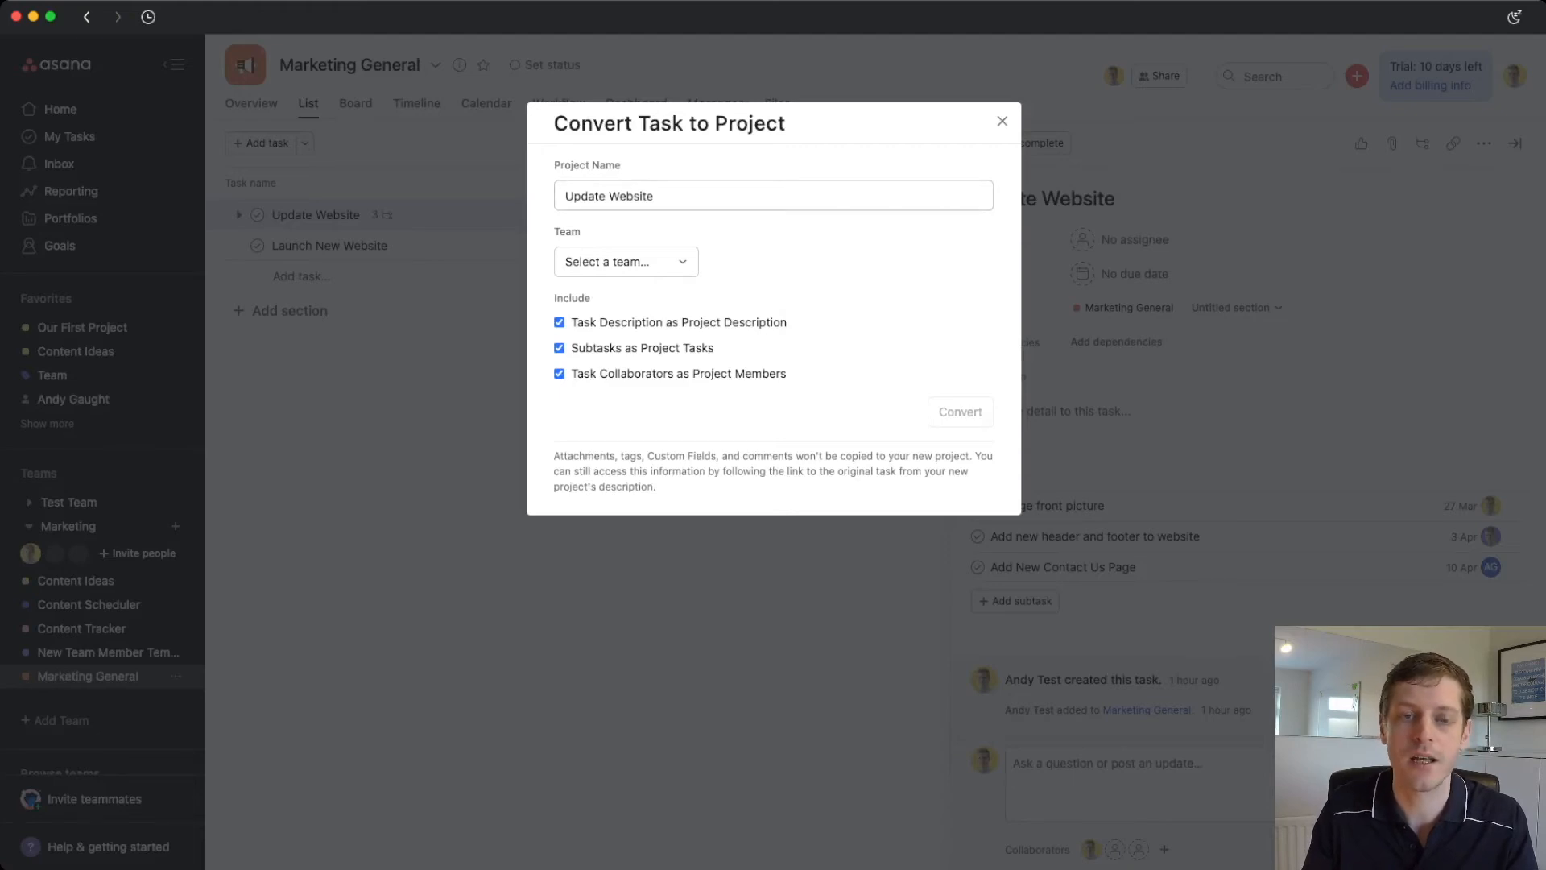
{"action": "double_click", "coordinate": [586, 196]}
{"action": "type", "text": "Develop"}
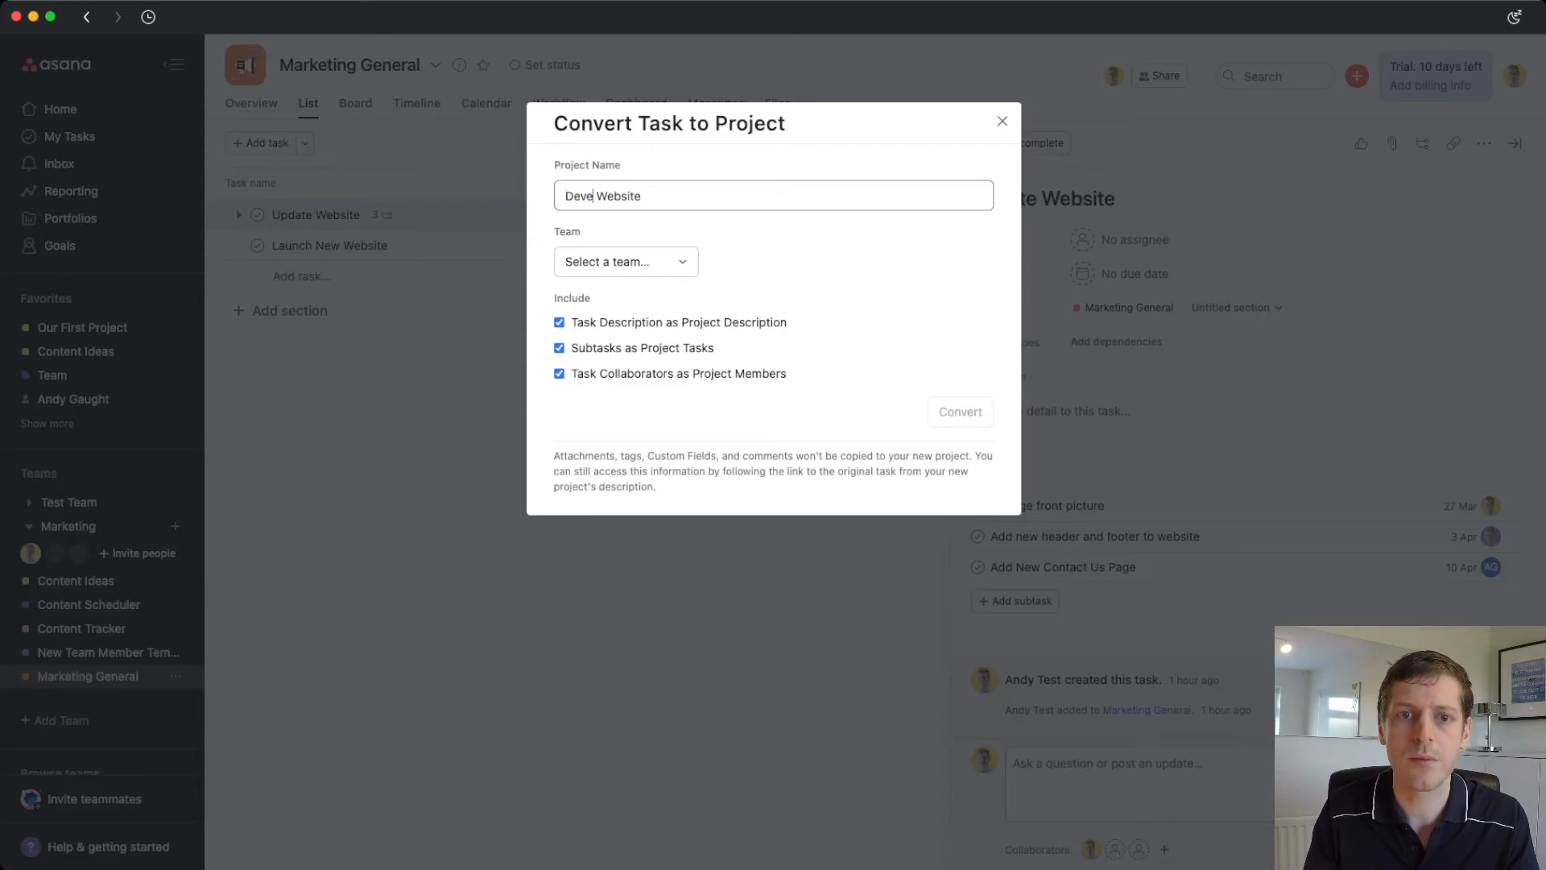
{"action": "type", "text": " New"}
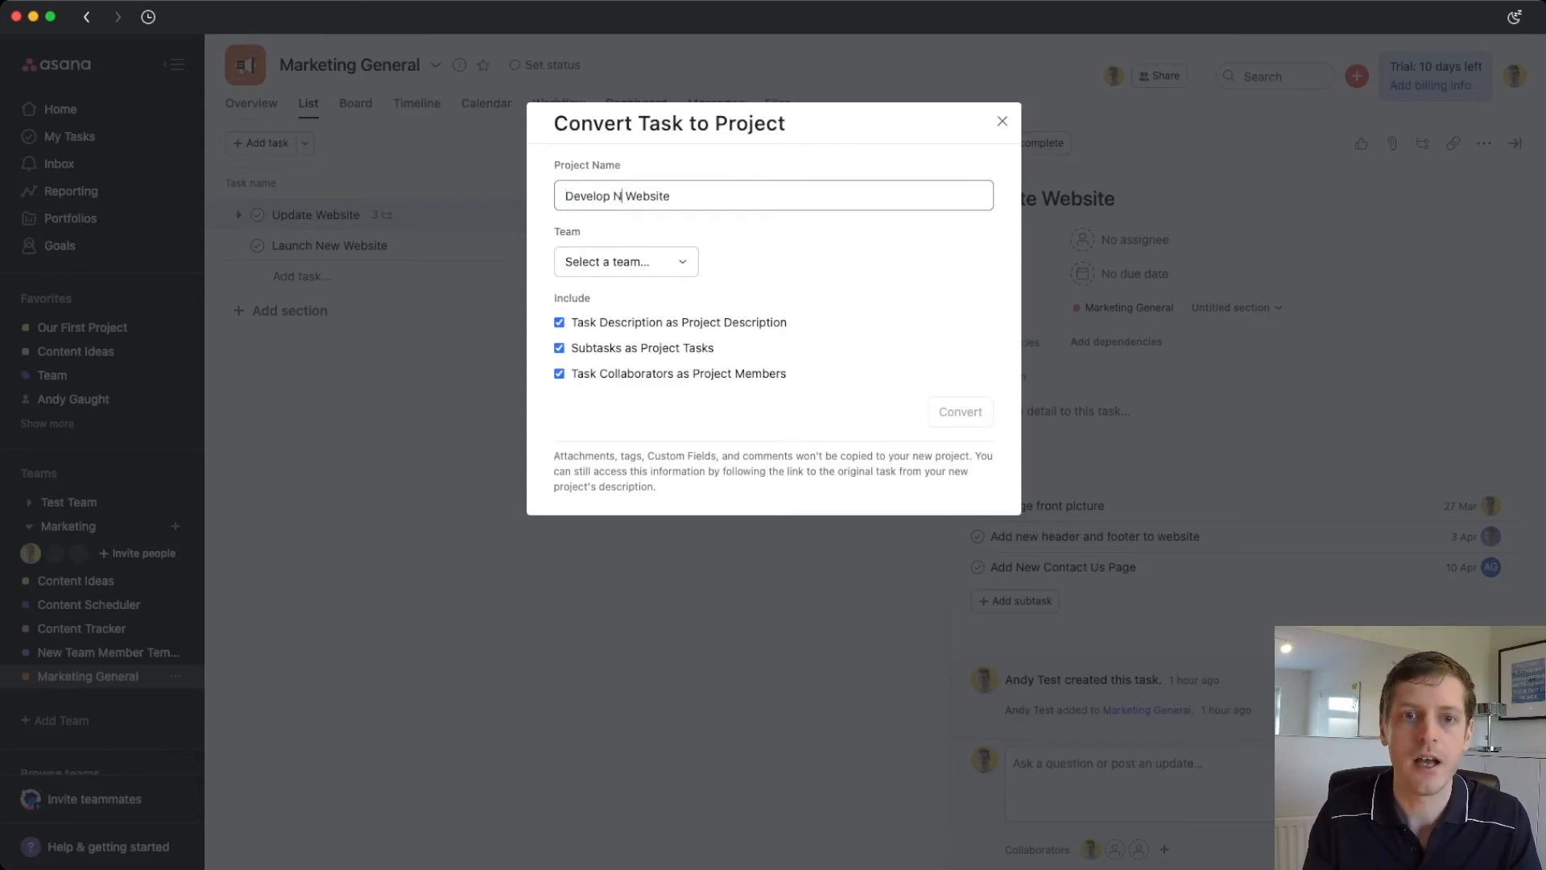
{"action": "key", "text": "Tab"}
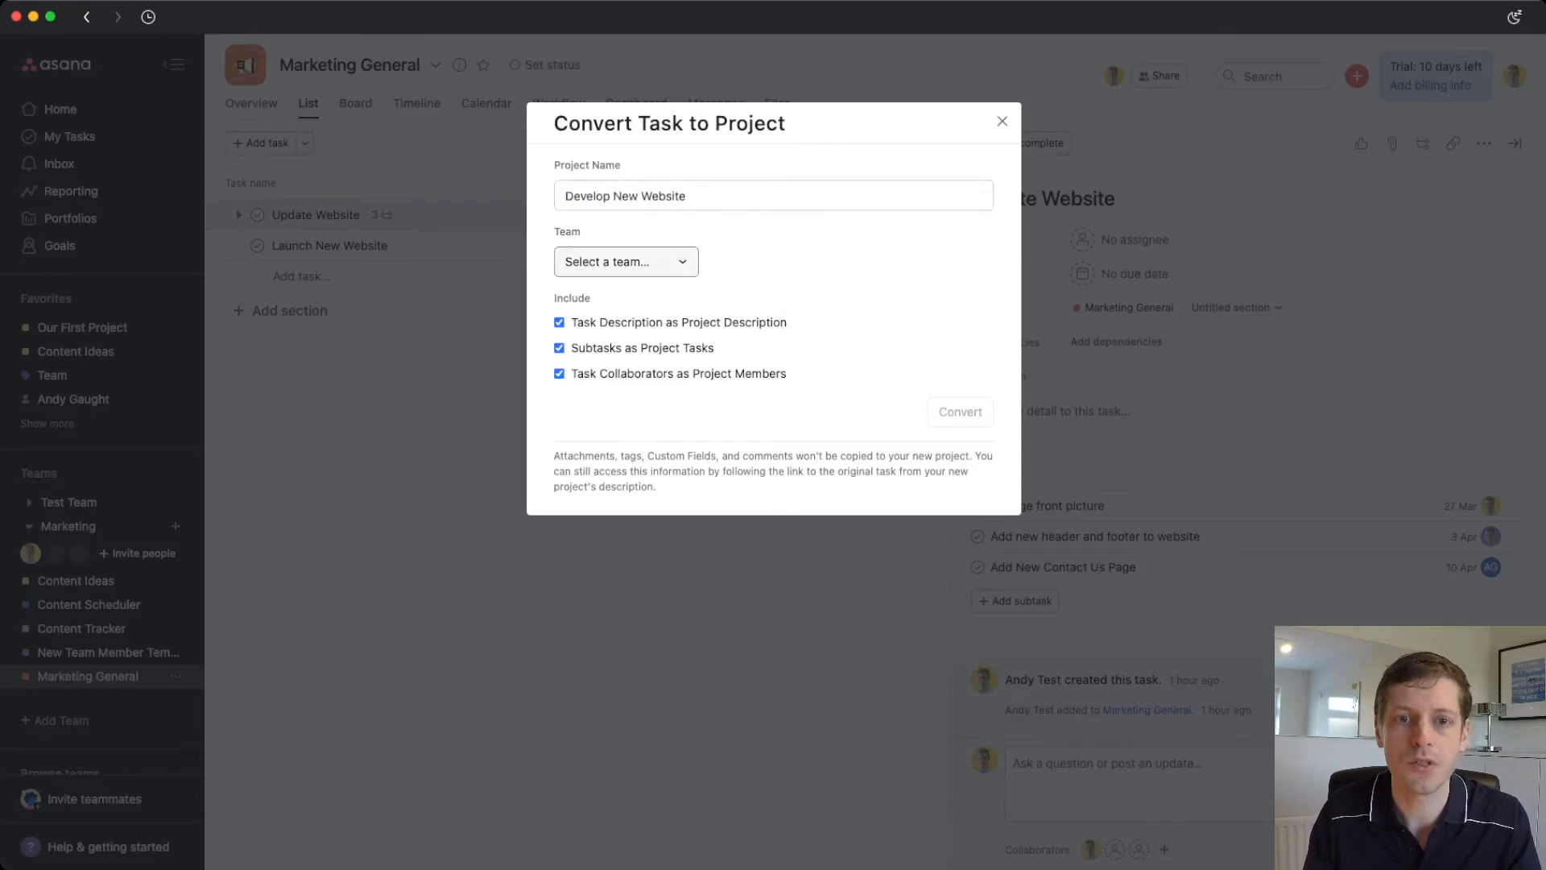
{"action": "key", "text": "Return"}
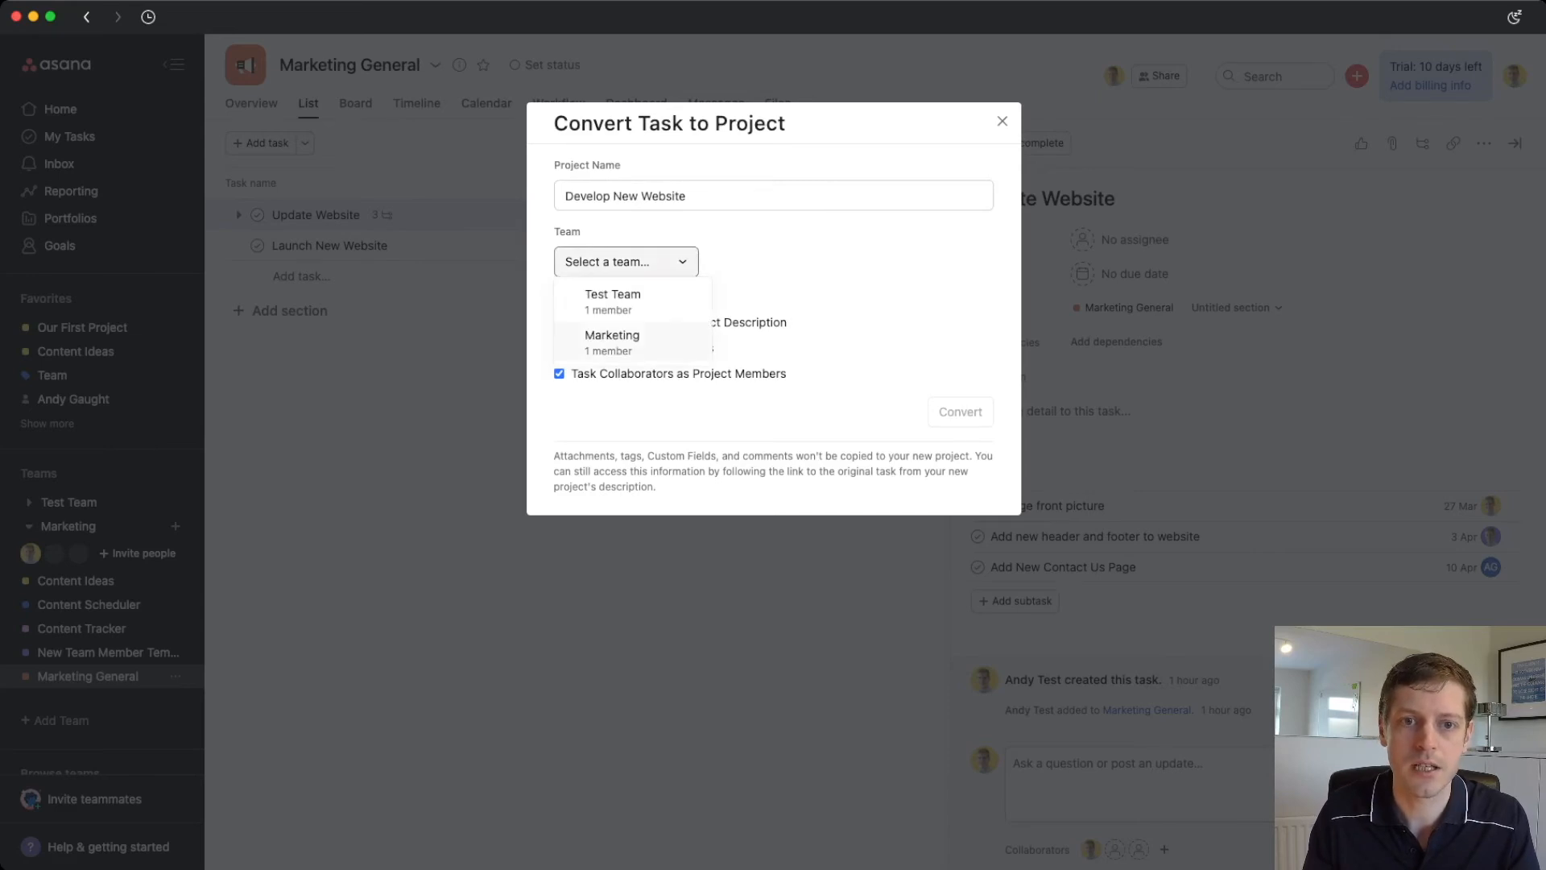
{"action": "key", "text": "Return"}
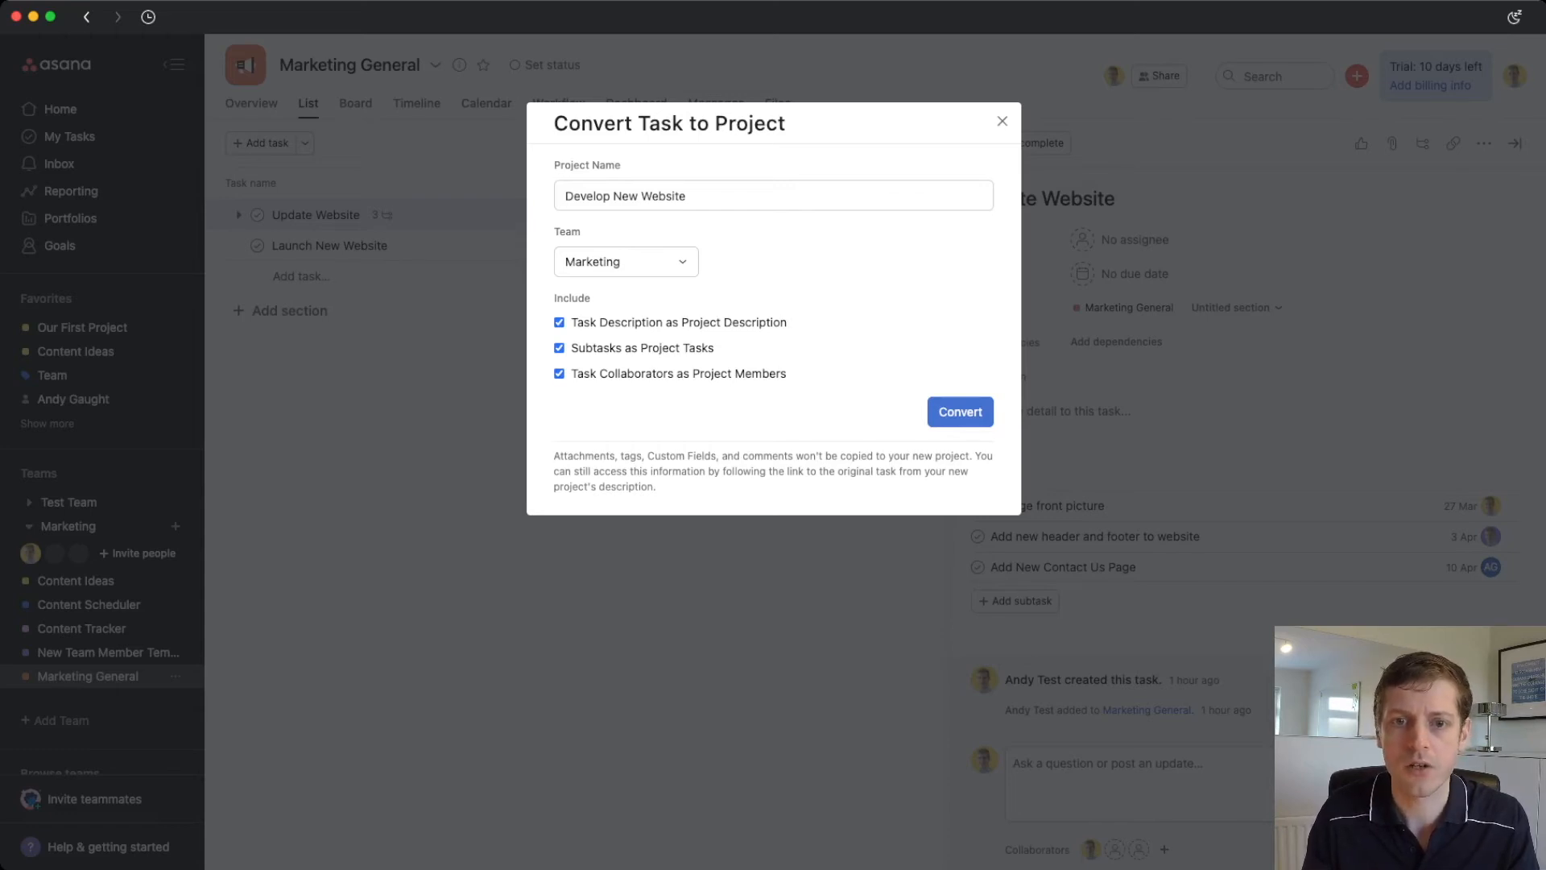
{"action": "key", "text": "Return"}
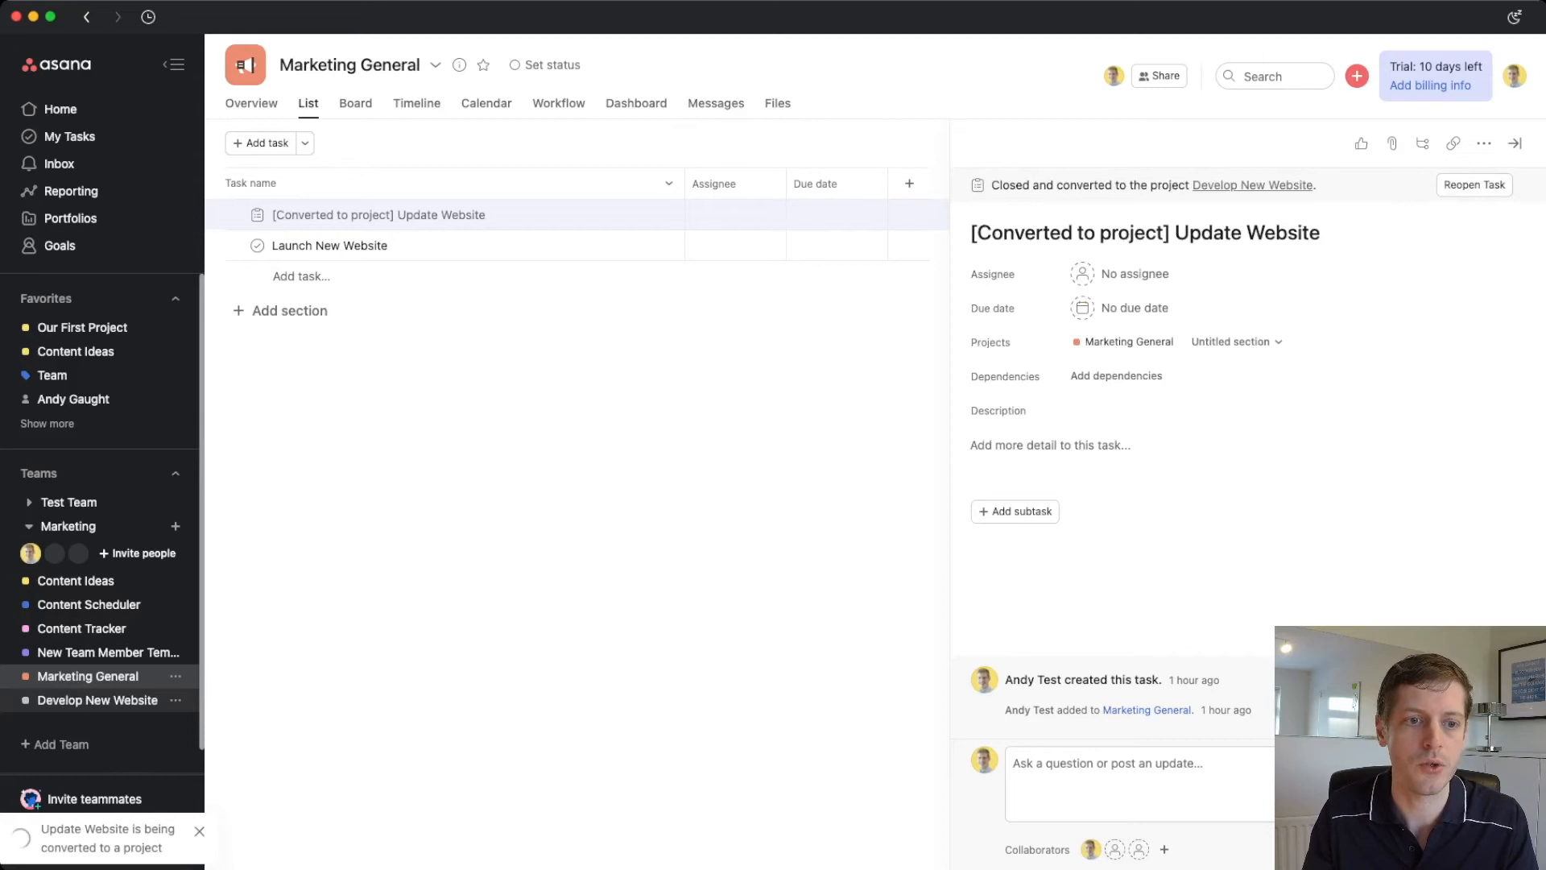
- Look over the Develop New Website project, then switch to the Content Scheduler board
{"action": "left_click", "coordinate": [97, 700]}
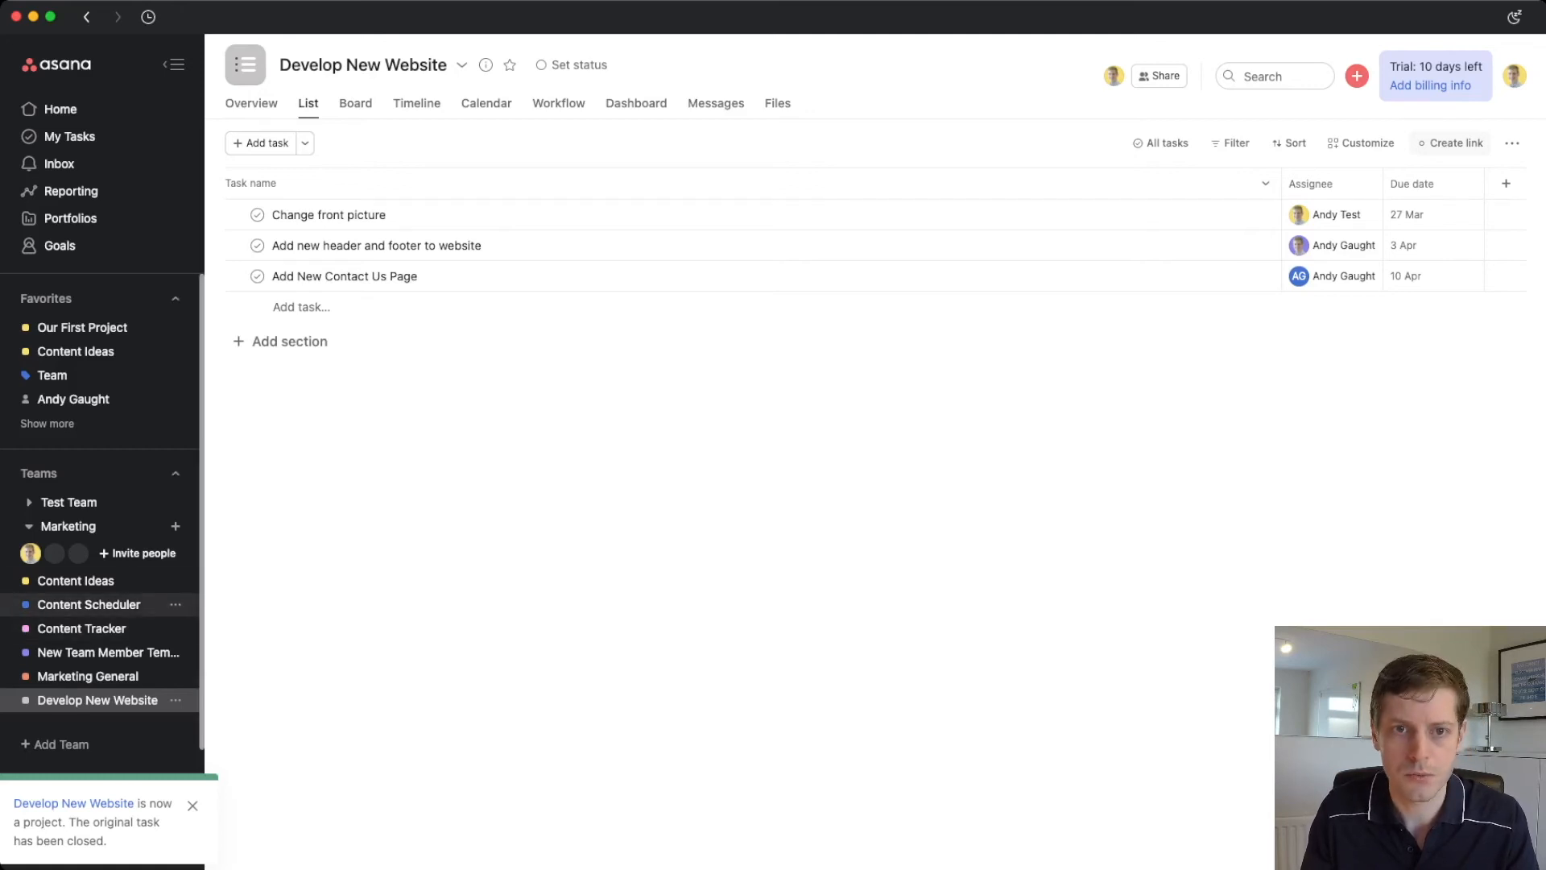
{"action": "left_click", "coordinate": [88, 604]}
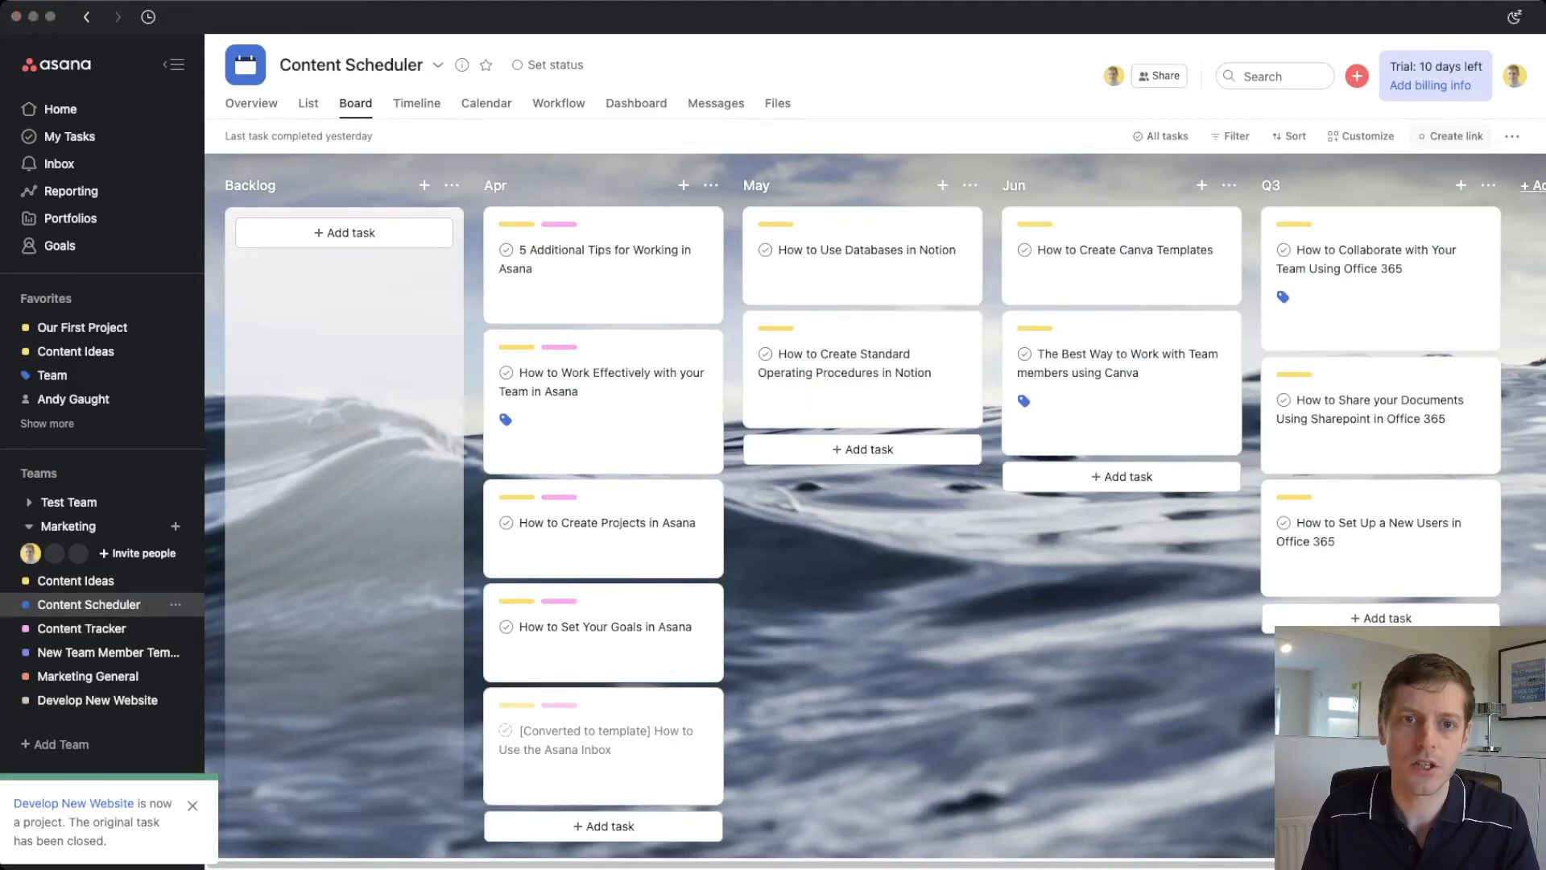
- Multi-select all five task cards in the Content Scheduler's Apr column
{"action": "left_click", "coordinate": [612, 273]}
{"action": "left_click", "coordinate": [612, 274]}
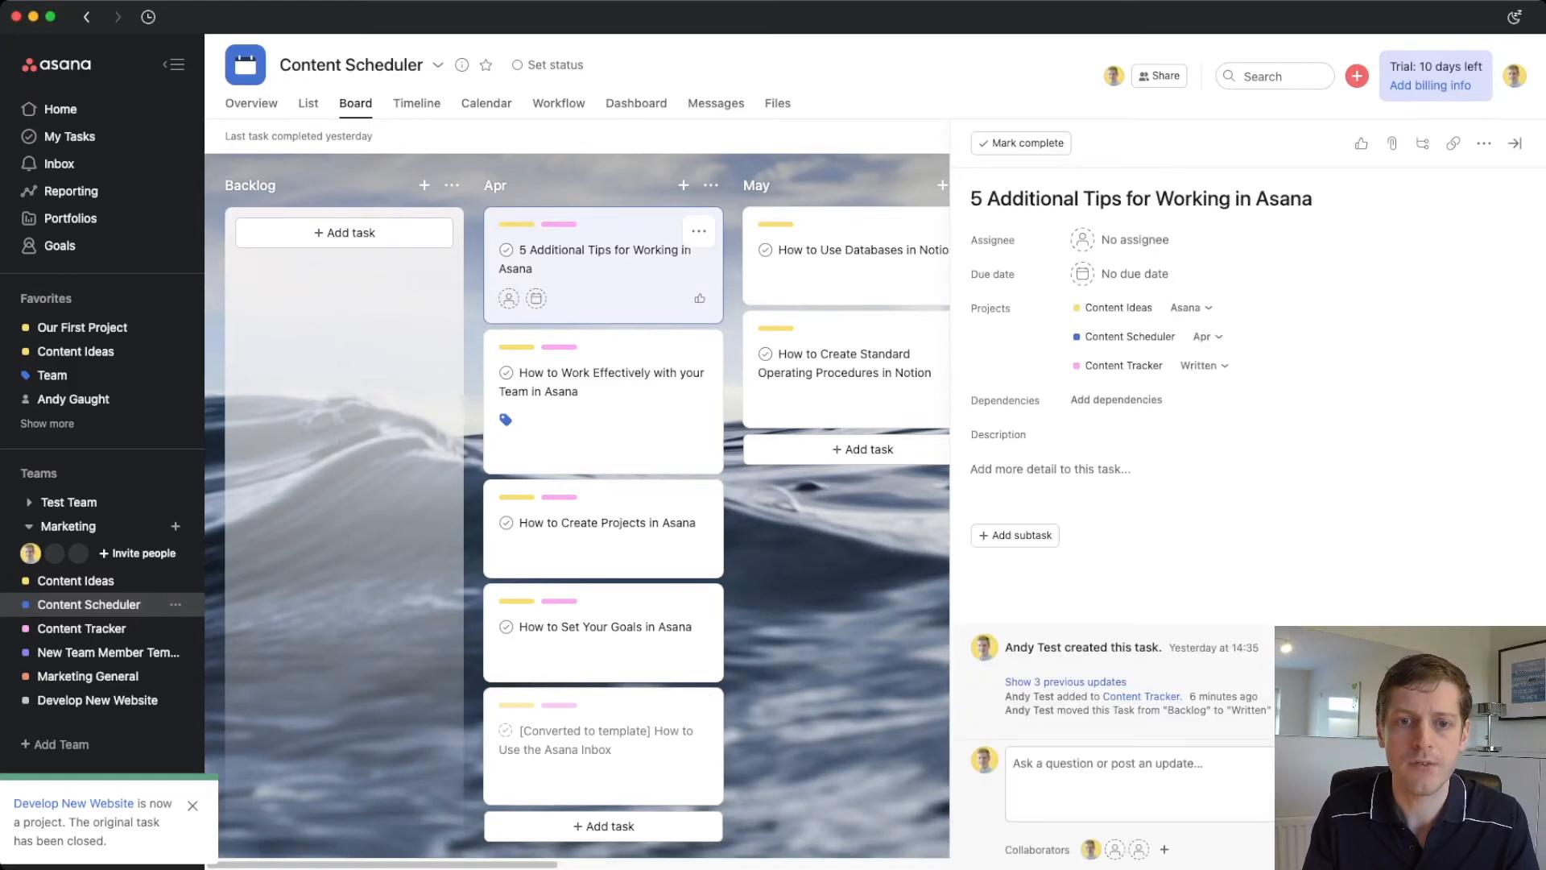
{"action": "left_click", "coordinate": [606, 423], "text": "super"}
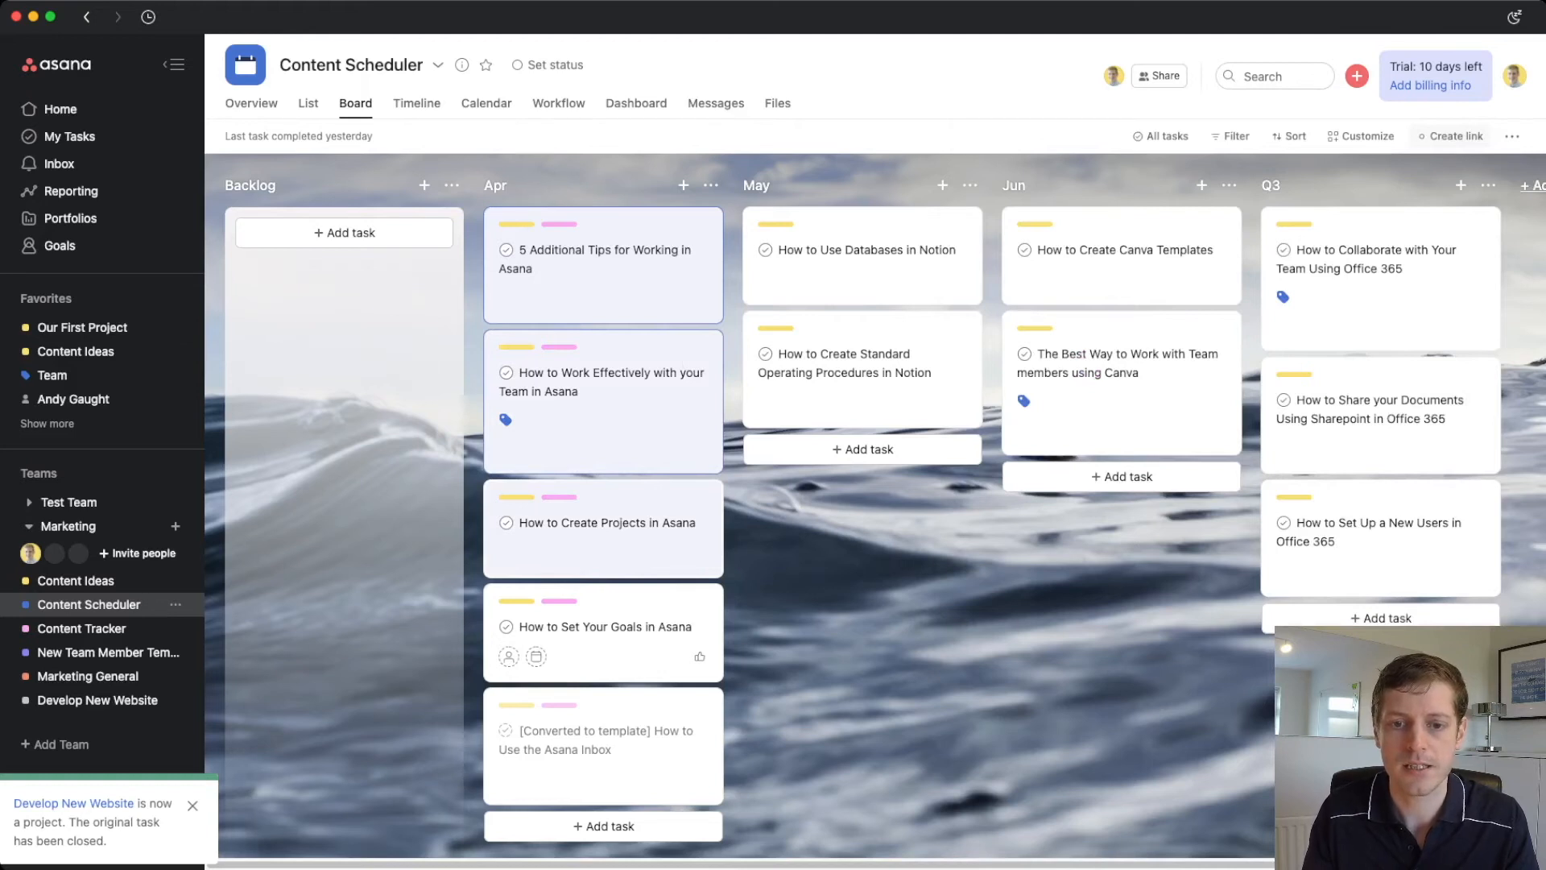
{"action": "left_click", "coordinate": [605, 644], "text": "super"}
{"action": "left_click", "coordinate": [605, 757], "text": "super"}
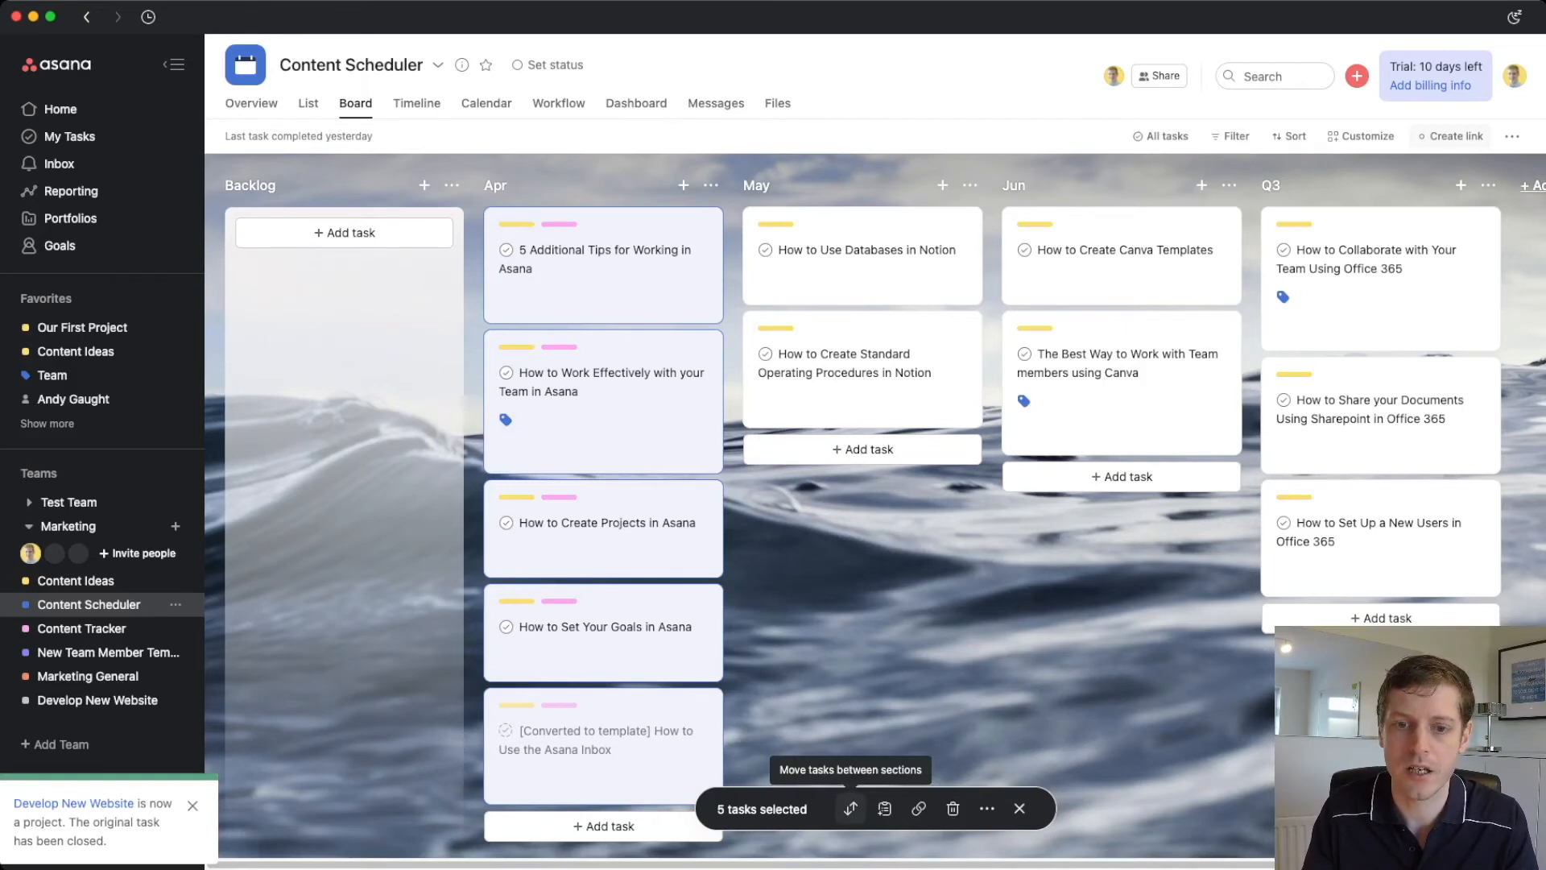
- Move the five selected Apr tasks into the May section
{"action": "left_click", "coordinate": [850, 808]}
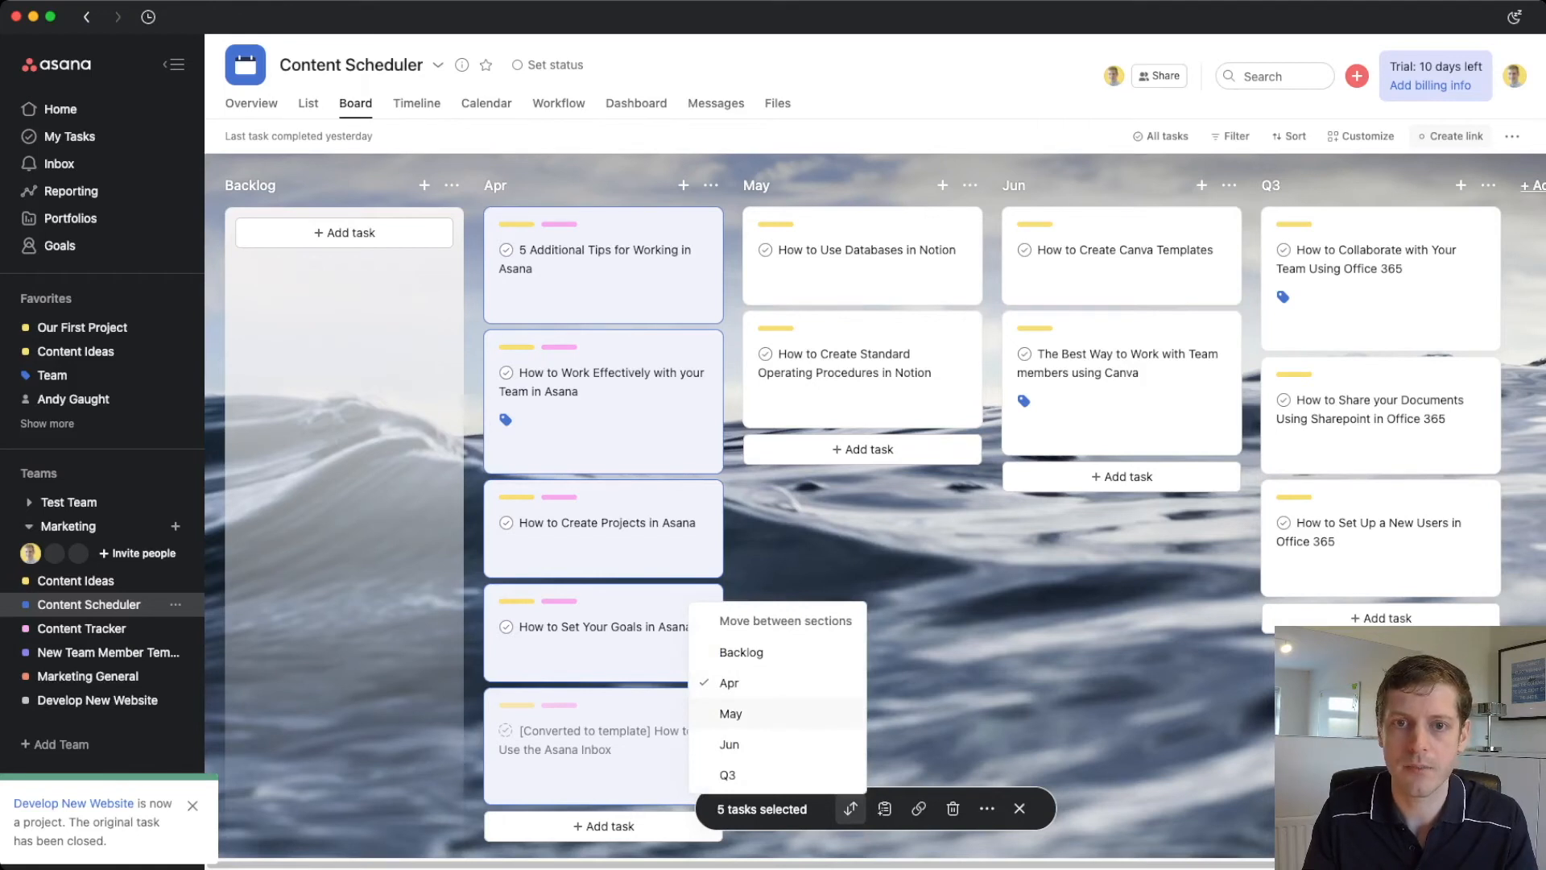
{"action": "left_click", "coordinate": [731, 714]}
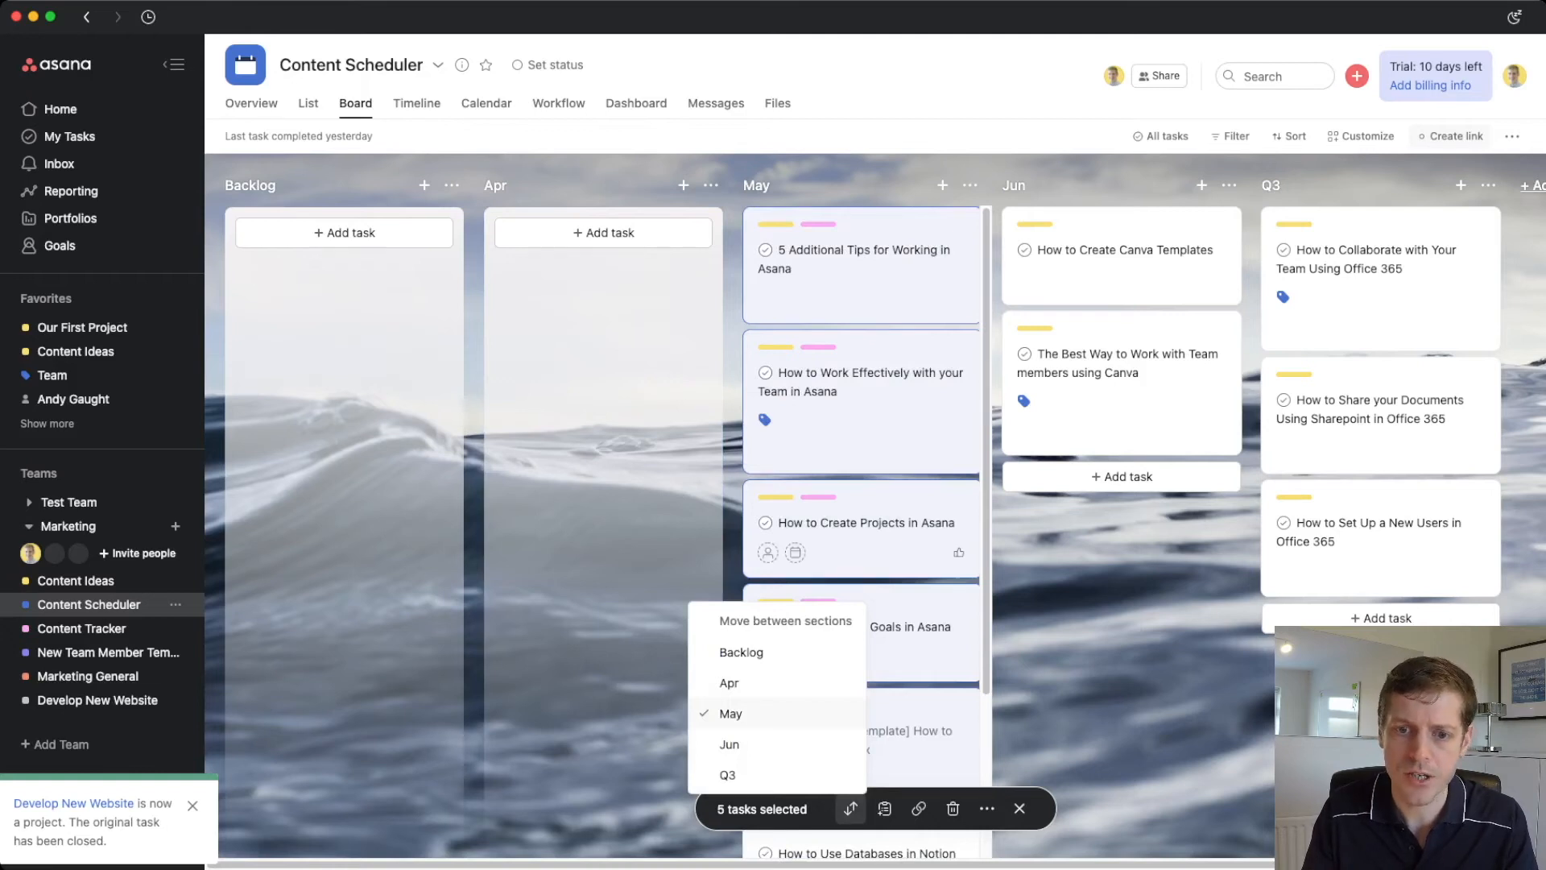
{"action": "left_click", "coordinate": [878, 544]}
- Move How to Use Databases in Notion and Standard Operating Procedures into Apr
{"action": "scroll", "coordinate": [878, 543], "scroll_direction": "down", "scroll_amount": 3}
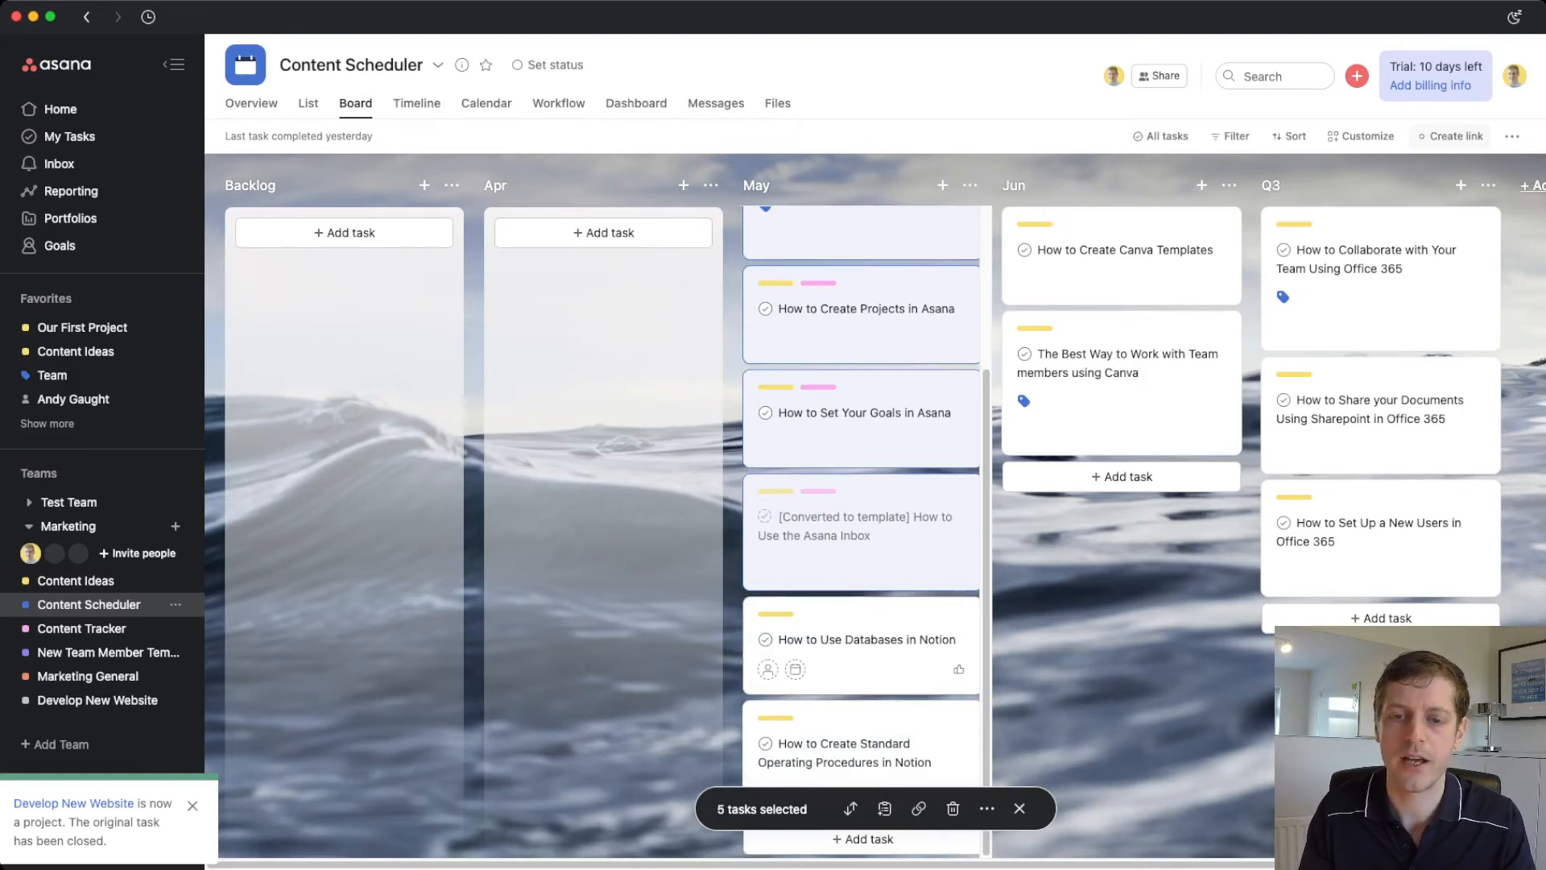
{"action": "left_click", "coordinate": [874, 667]}
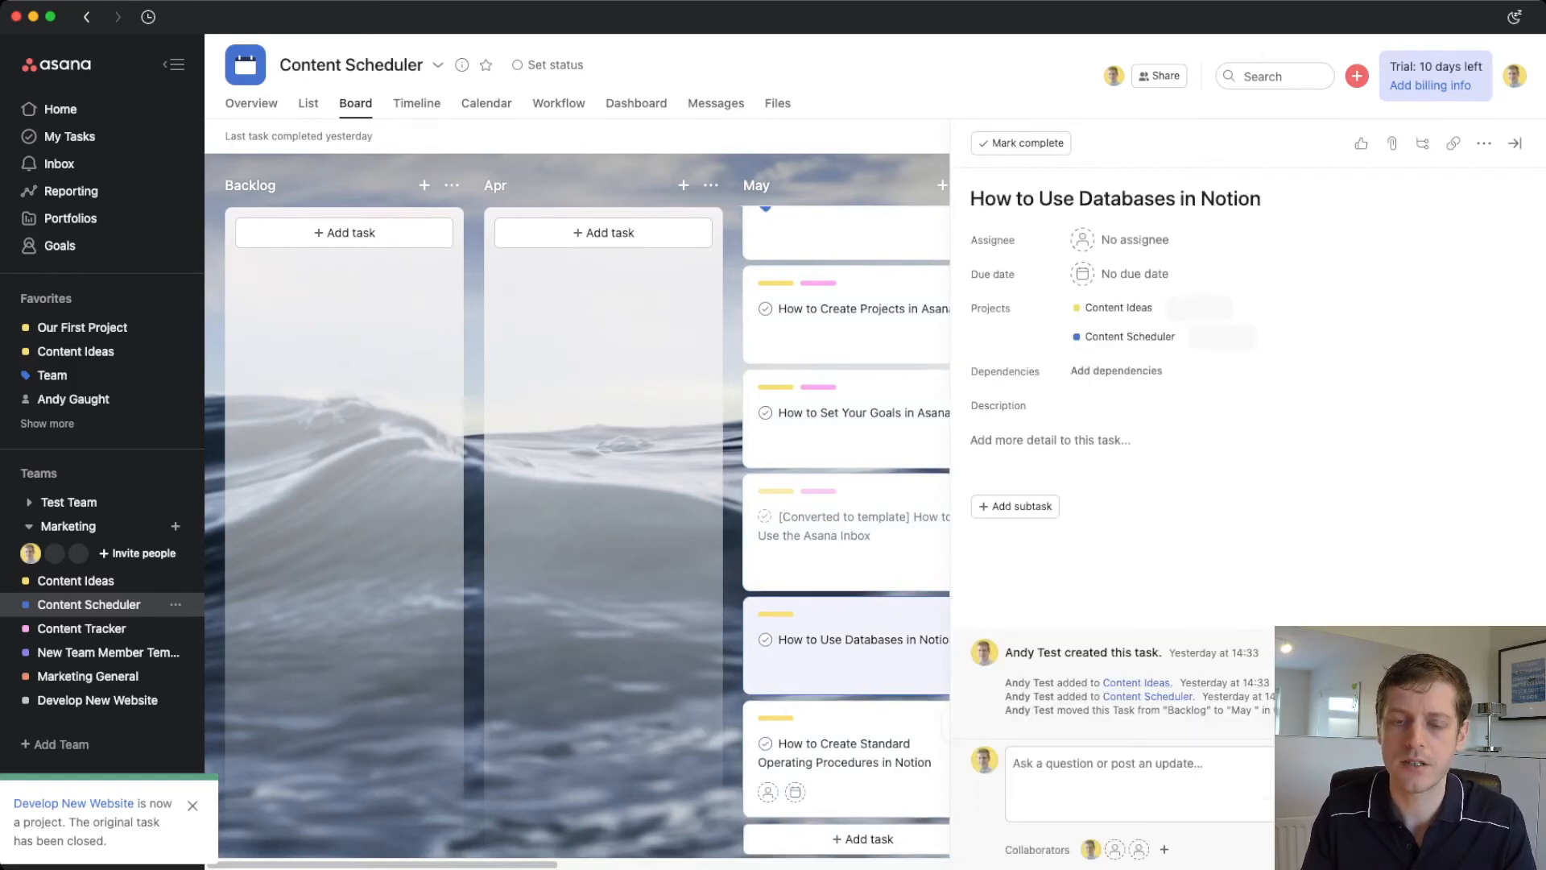
{"action": "left_click", "coordinate": [874, 765], "text": "shift"}
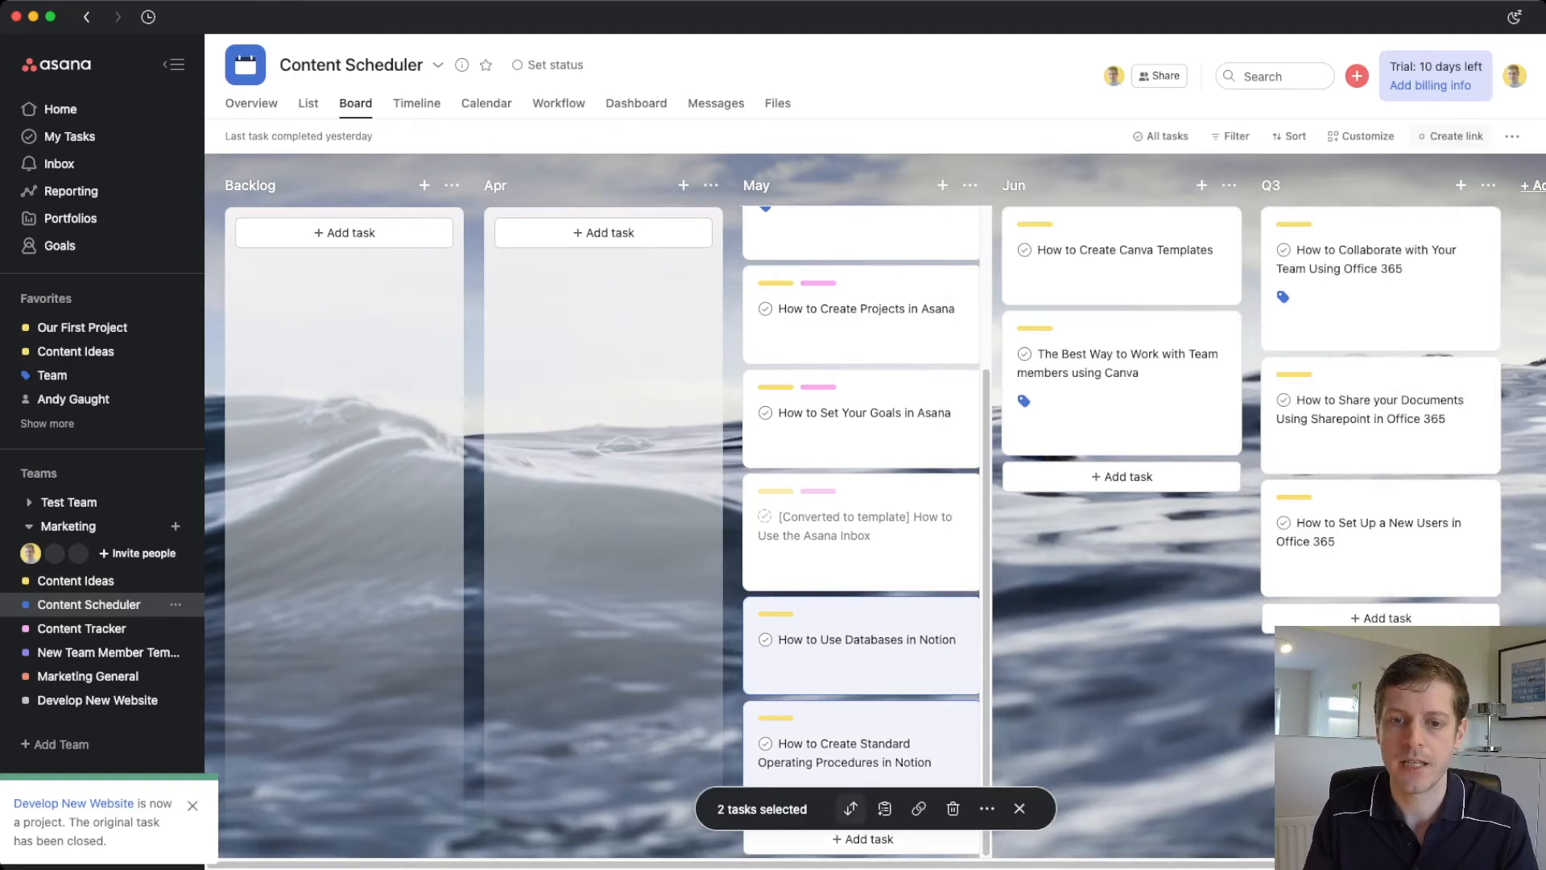
{"action": "left_click", "coordinate": [851, 808]}
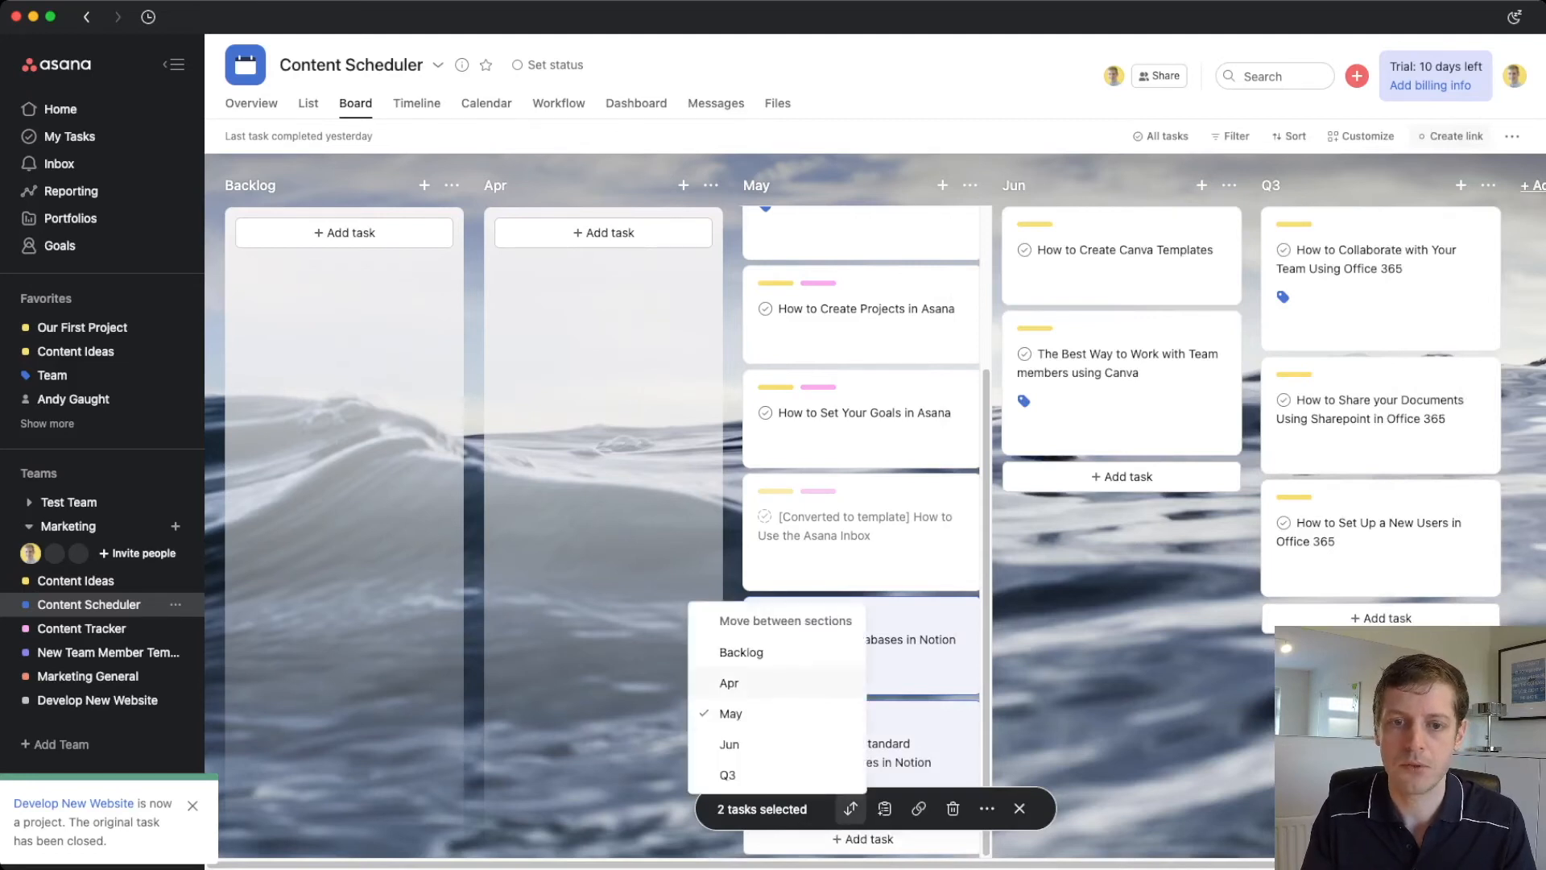
{"action": "left_click", "coordinate": [729, 683]}
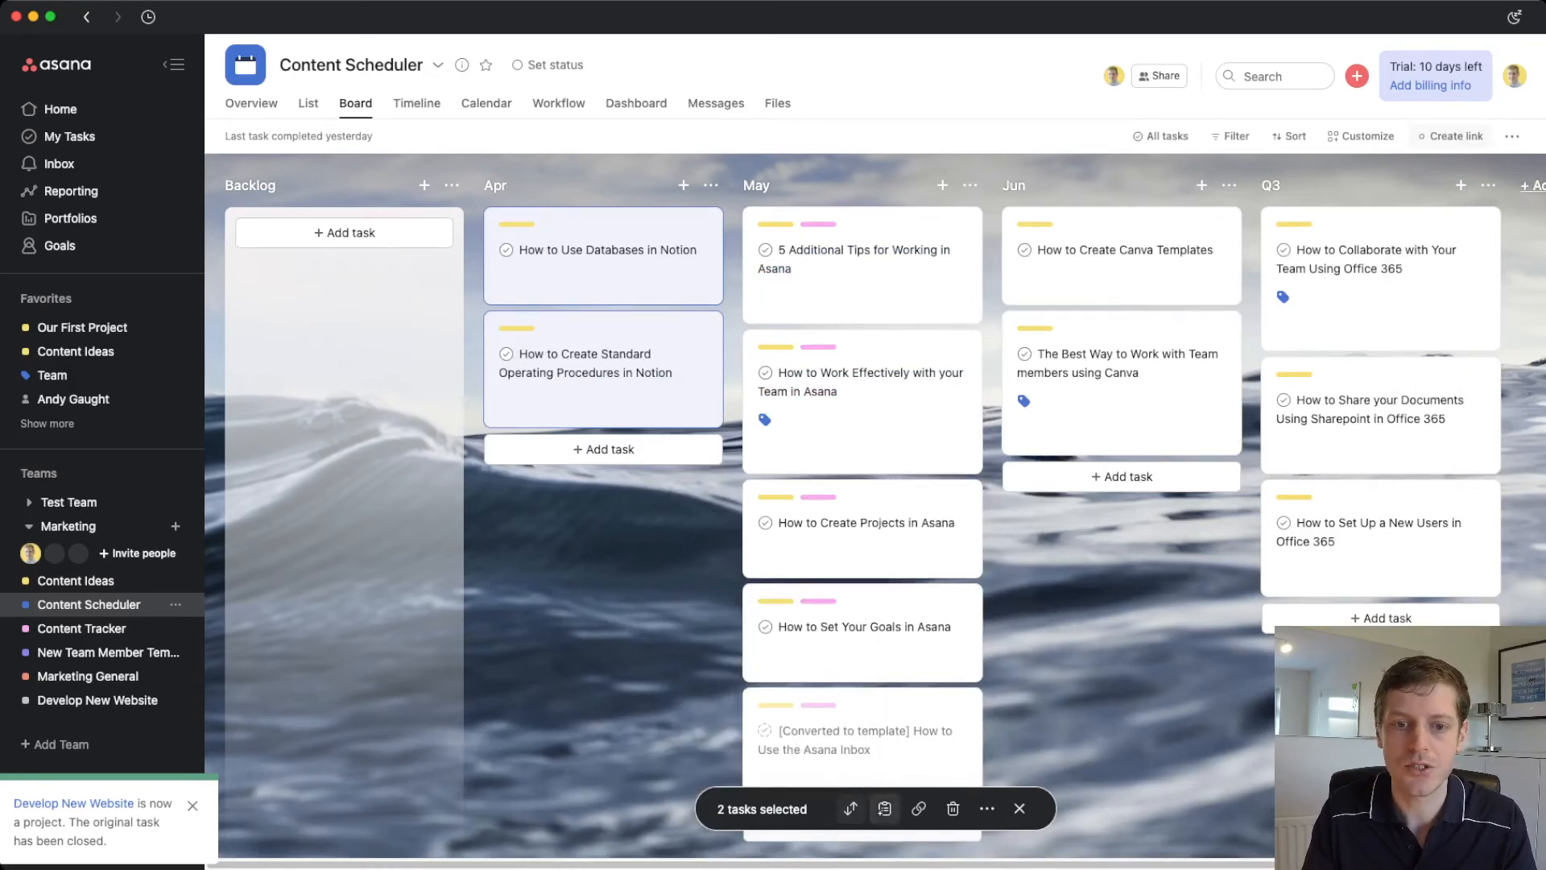
- Check the two Notion tasks' projects and assign both to a teammate
{"action": "left_click", "coordinate": [885, 808]}
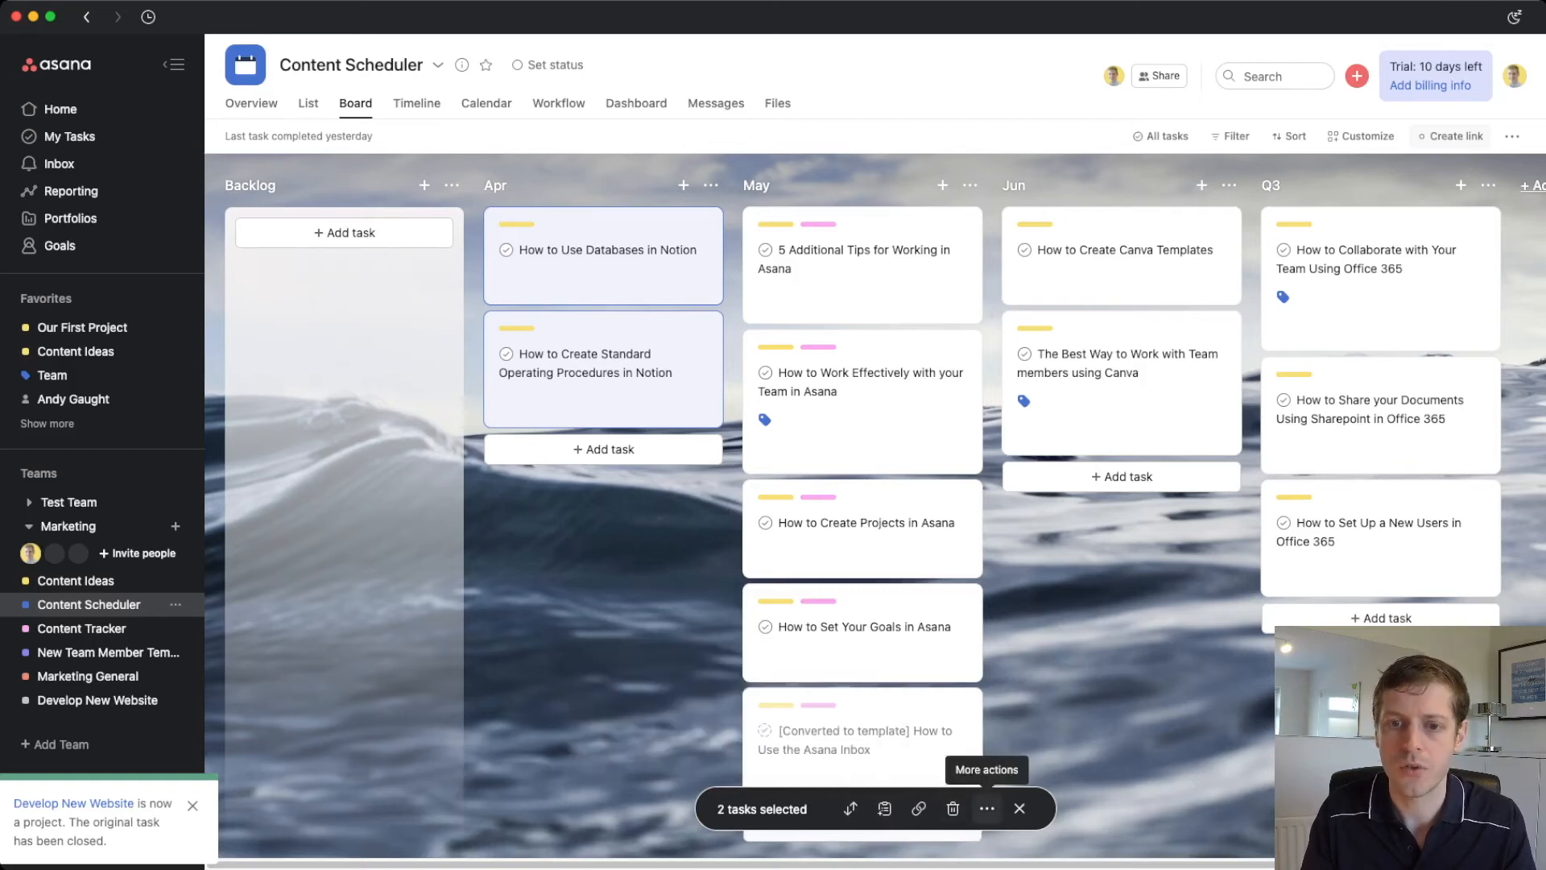
{"action": "left_click", "coordinate": [988, 807]}
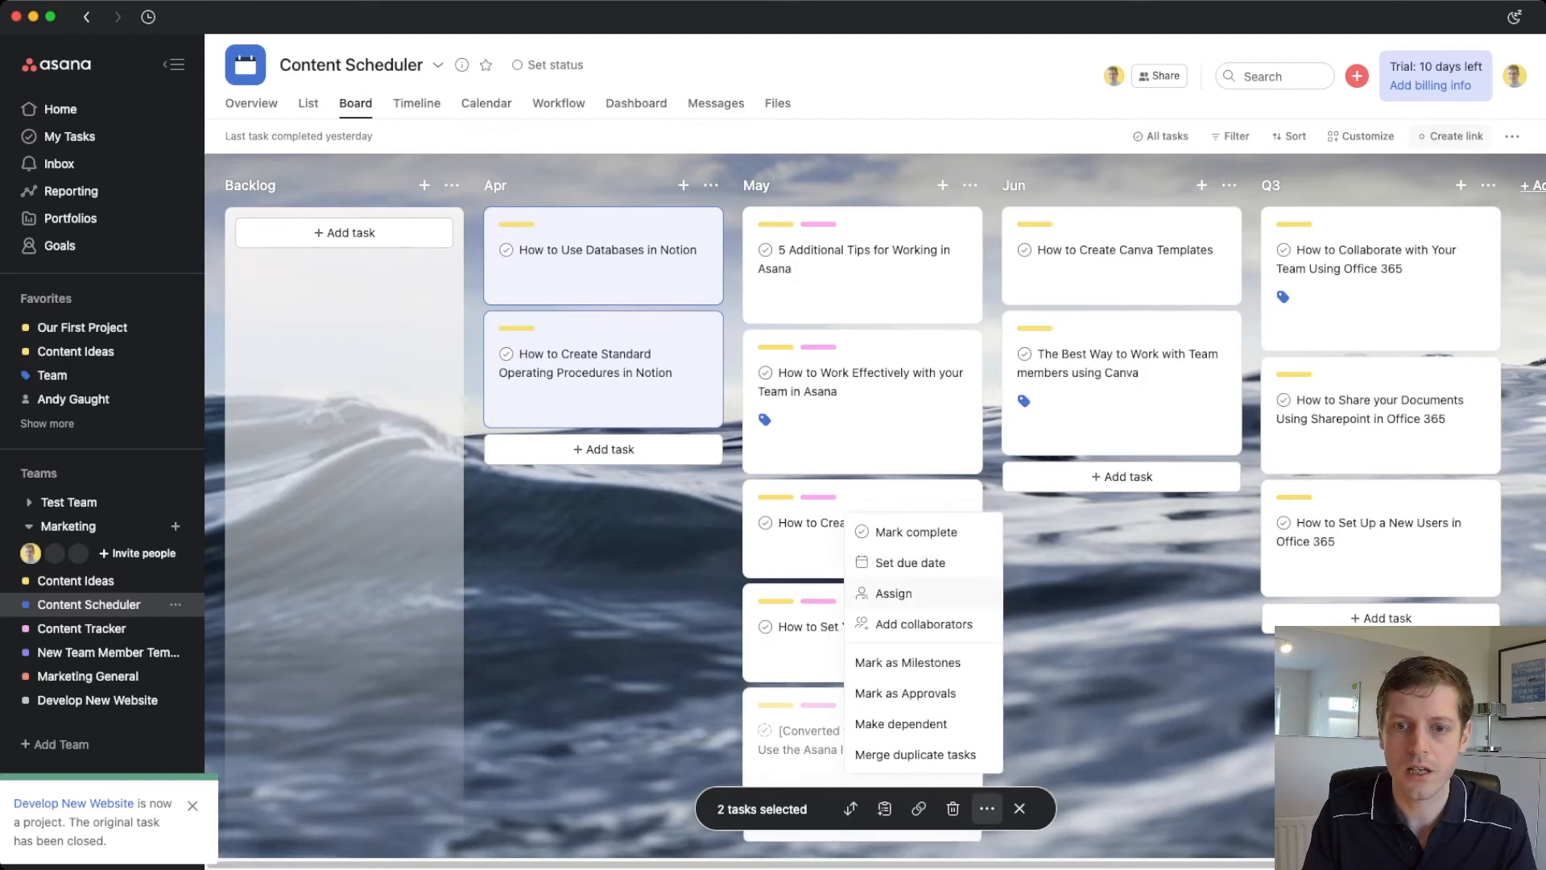
{"action": "left_click", "coordinate": [894, 593]}
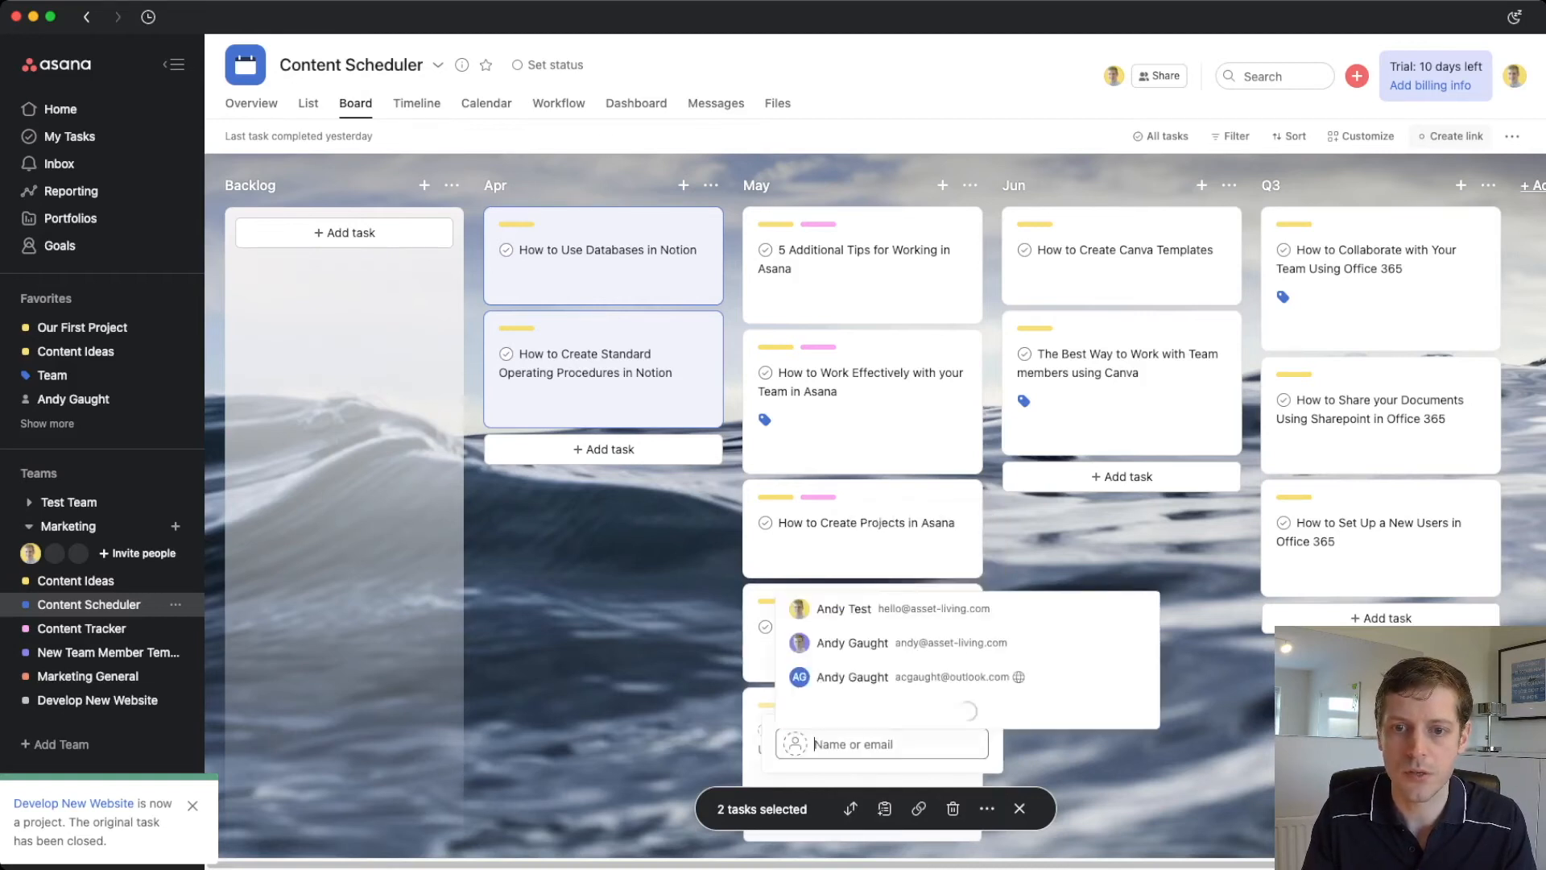
{"action": "left_click", "coordinate": [894, 584]}
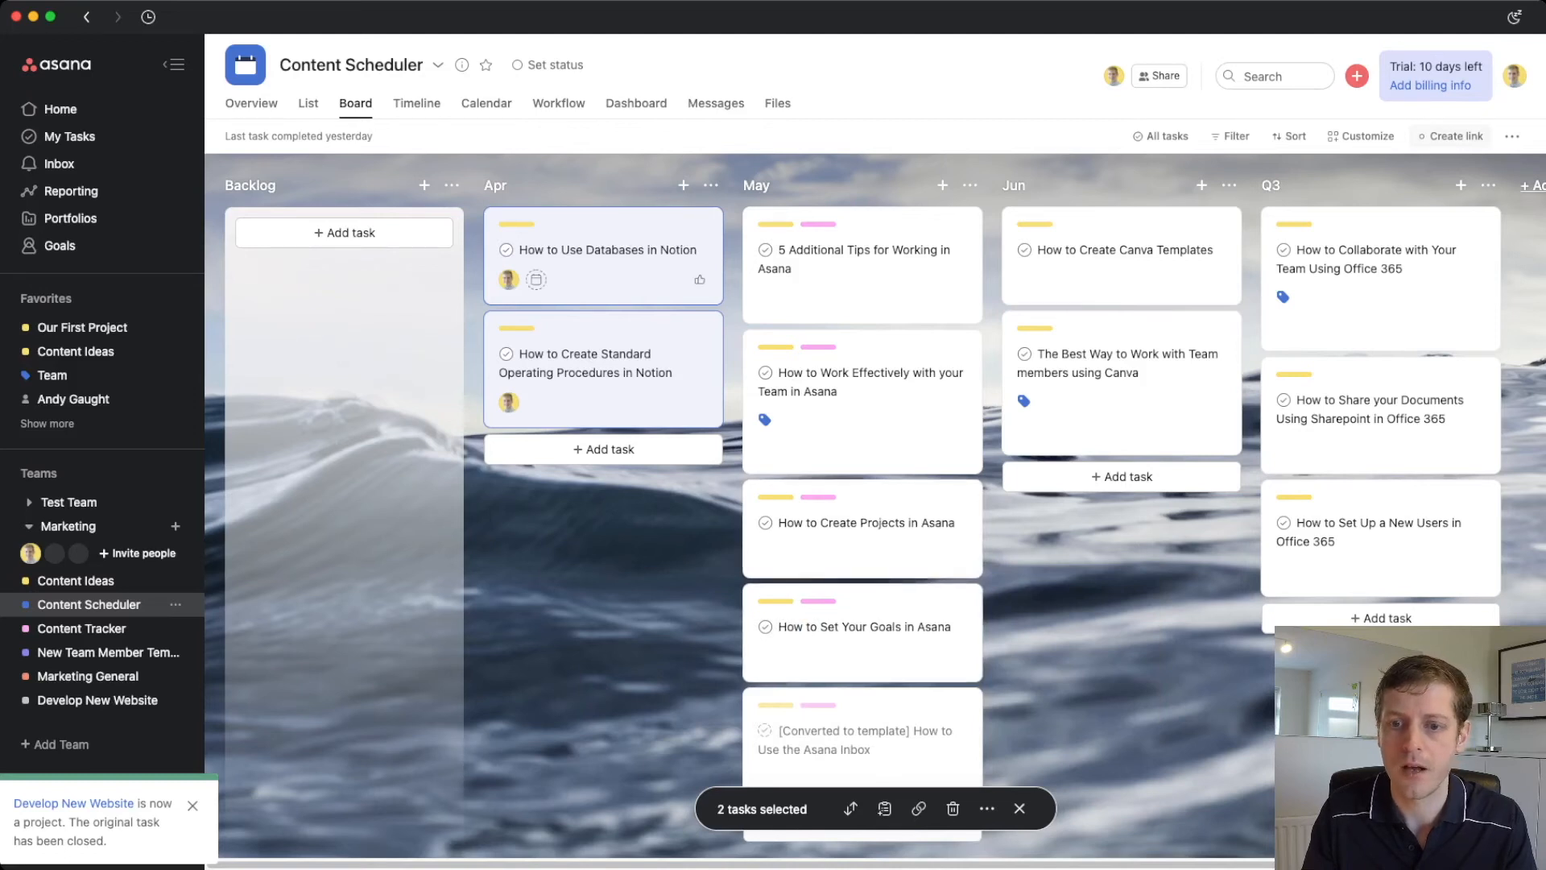
- Set both tasks' due date to Friday 25 March 2022 and clear the selection
{"action": "left_click", "coordinate": [988, 808]}
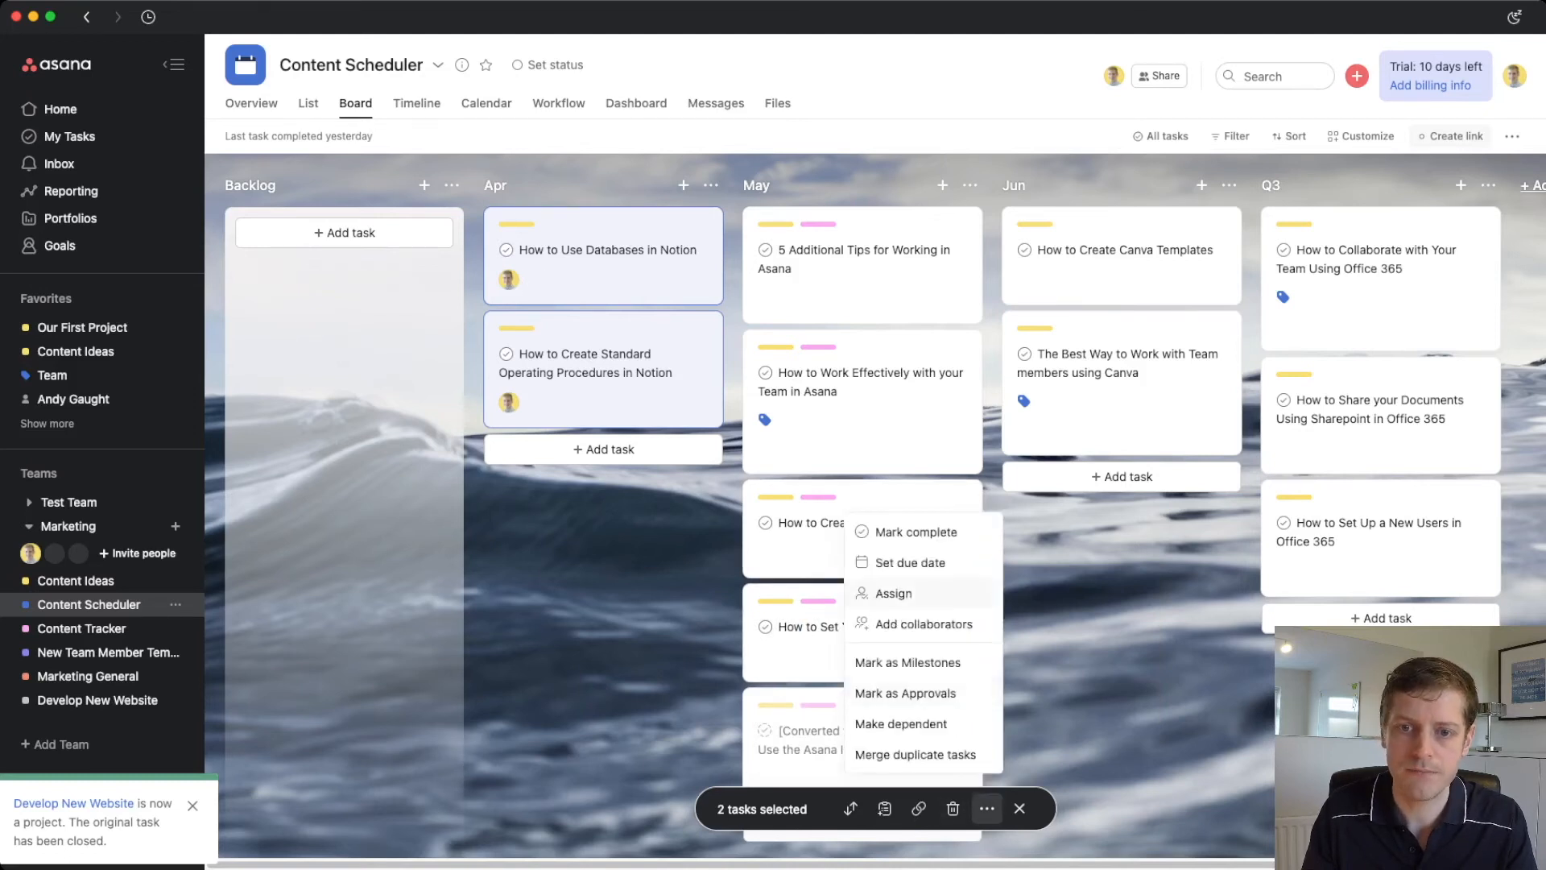
{"action": "left_click", "coordinate": [910, 562]}
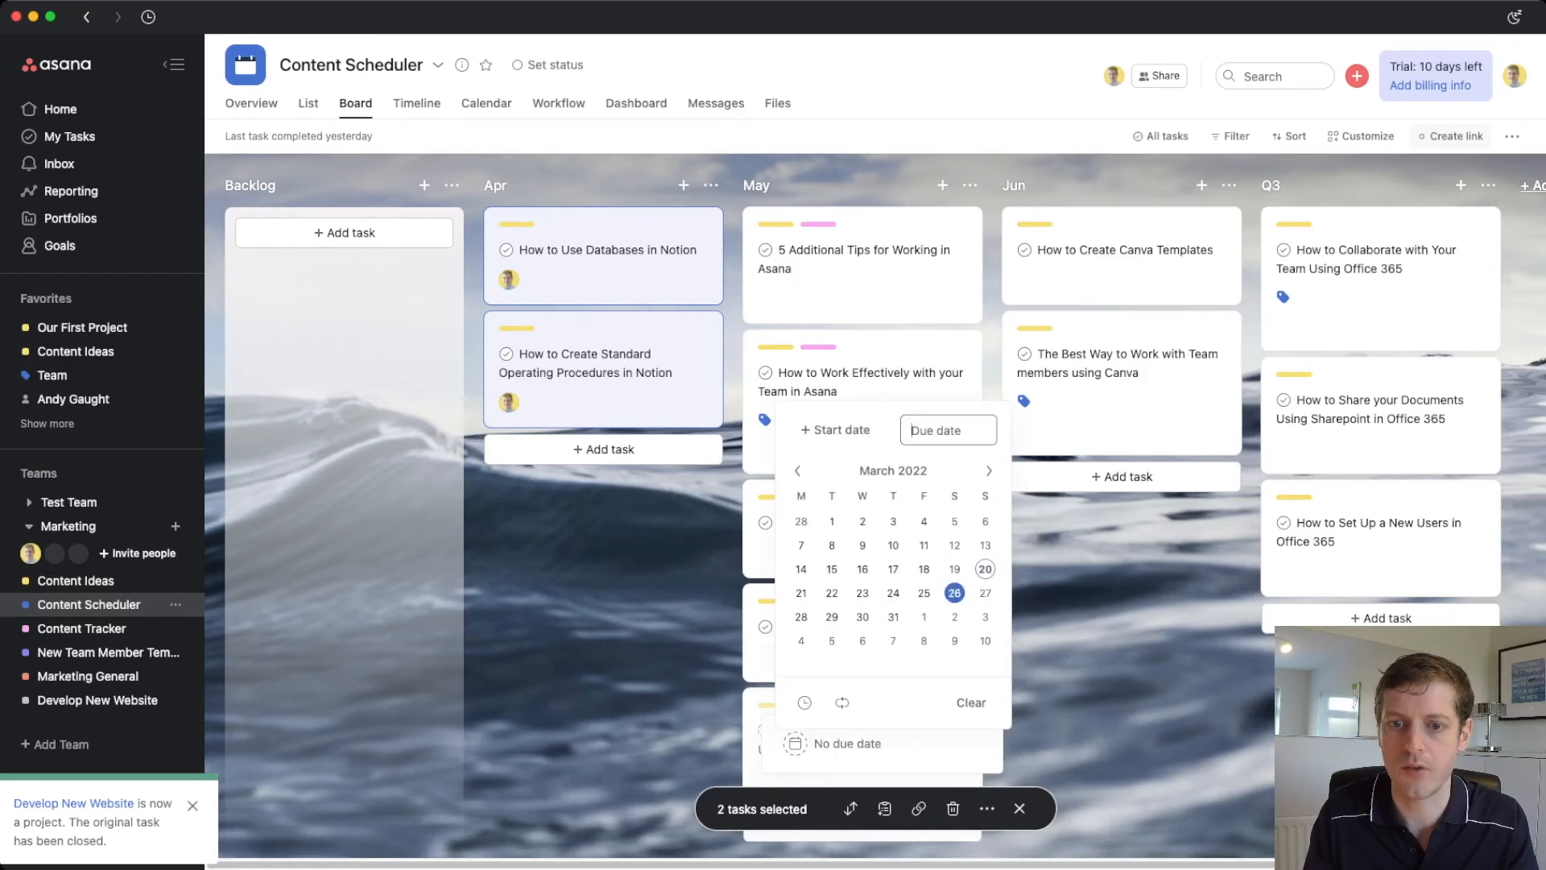
{"action": "left_click", "coordinate": [924, 593]}
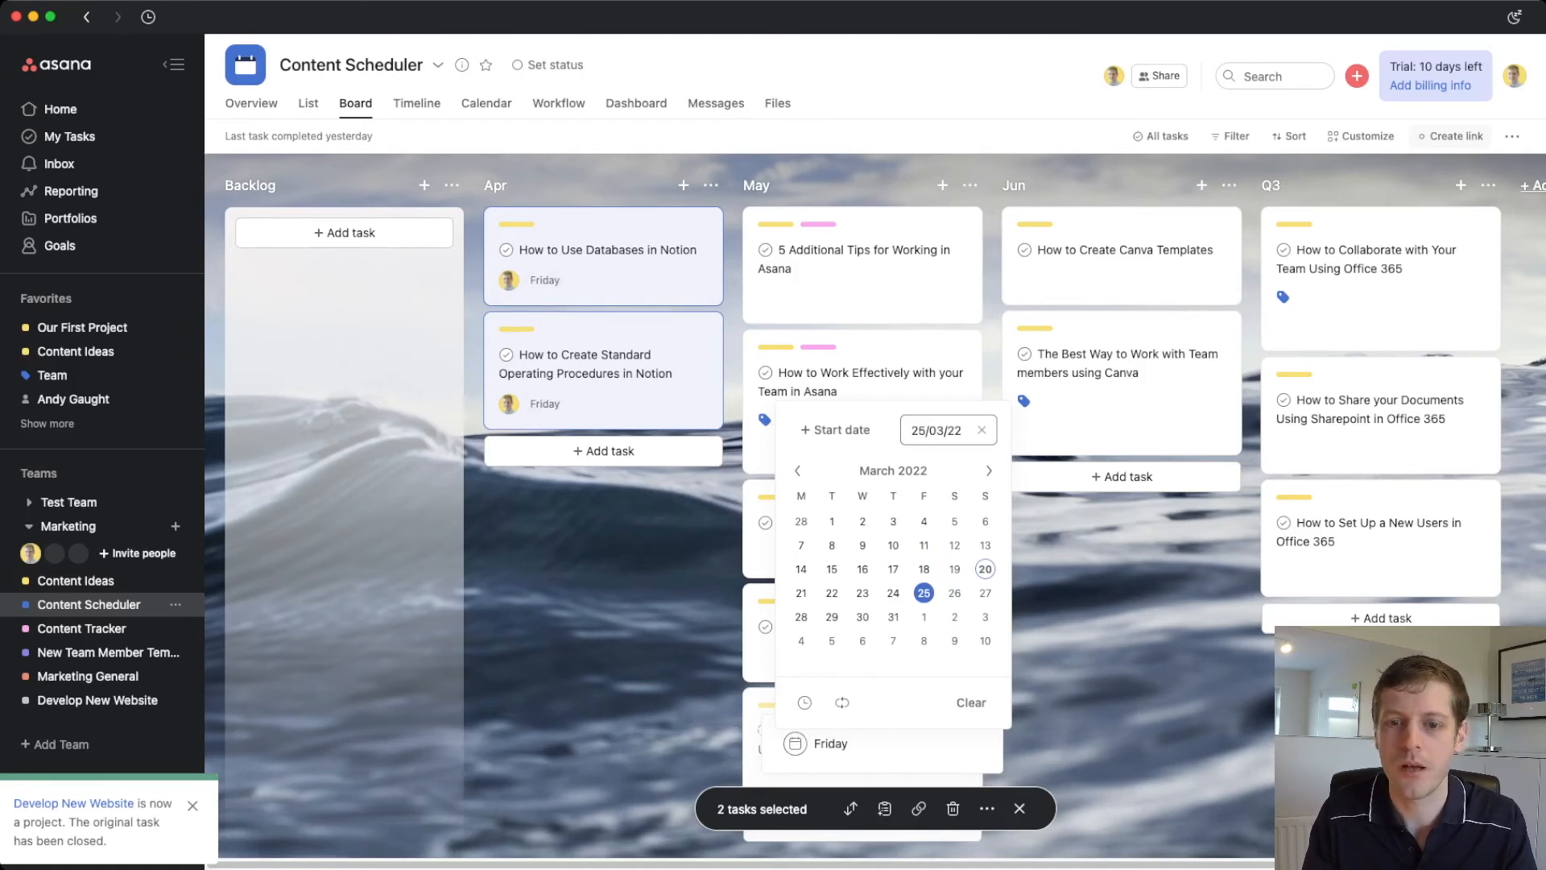
{"action": "key", "text": "Escape"}
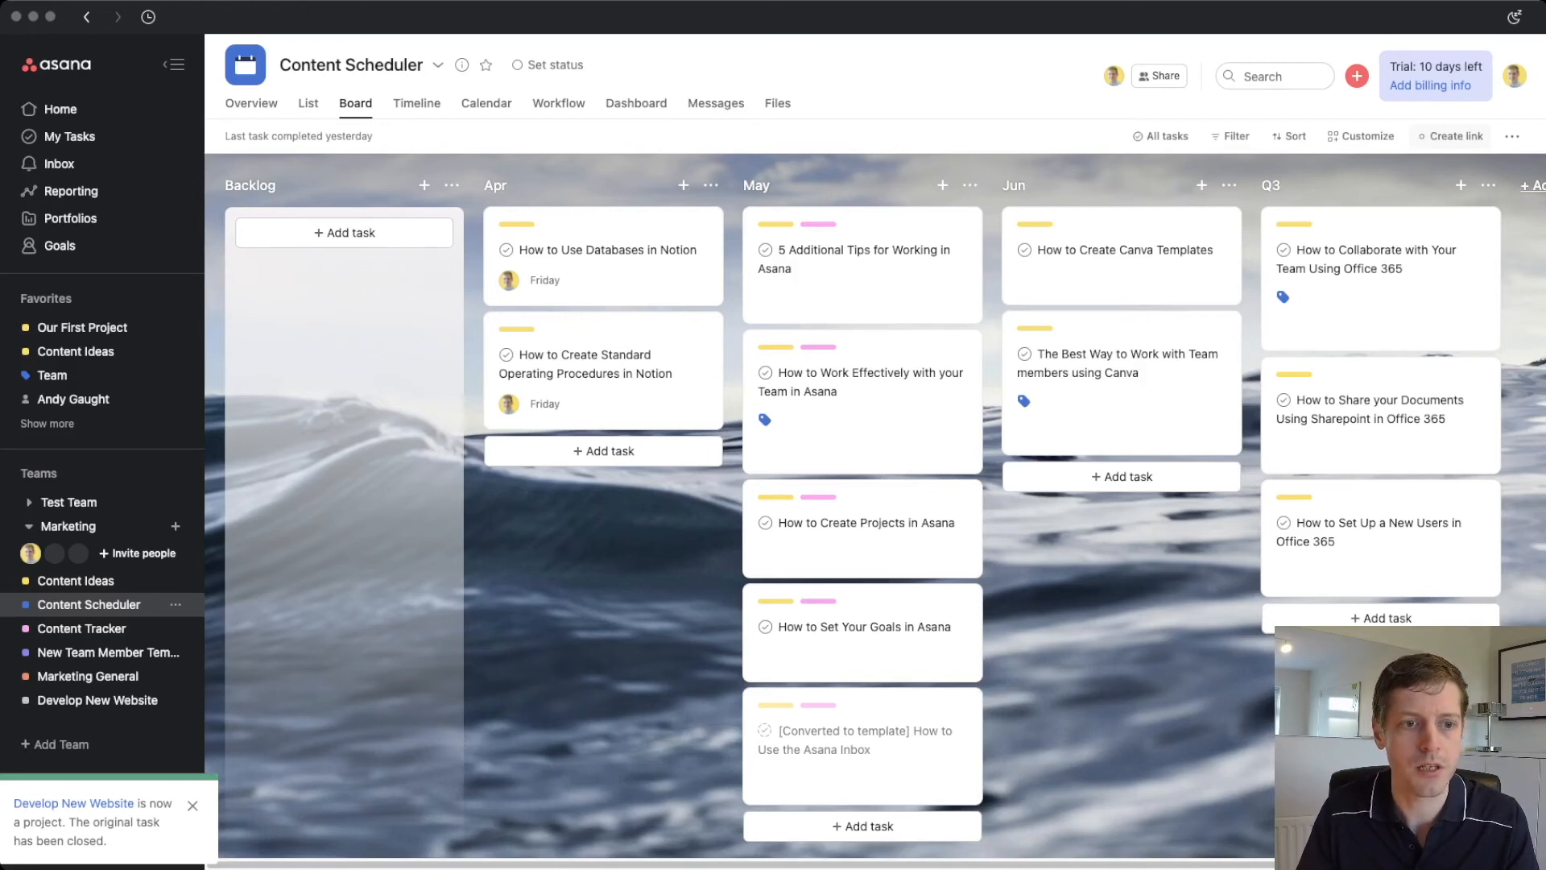
{"action": "left_click", "coordinate": [81, 629]}
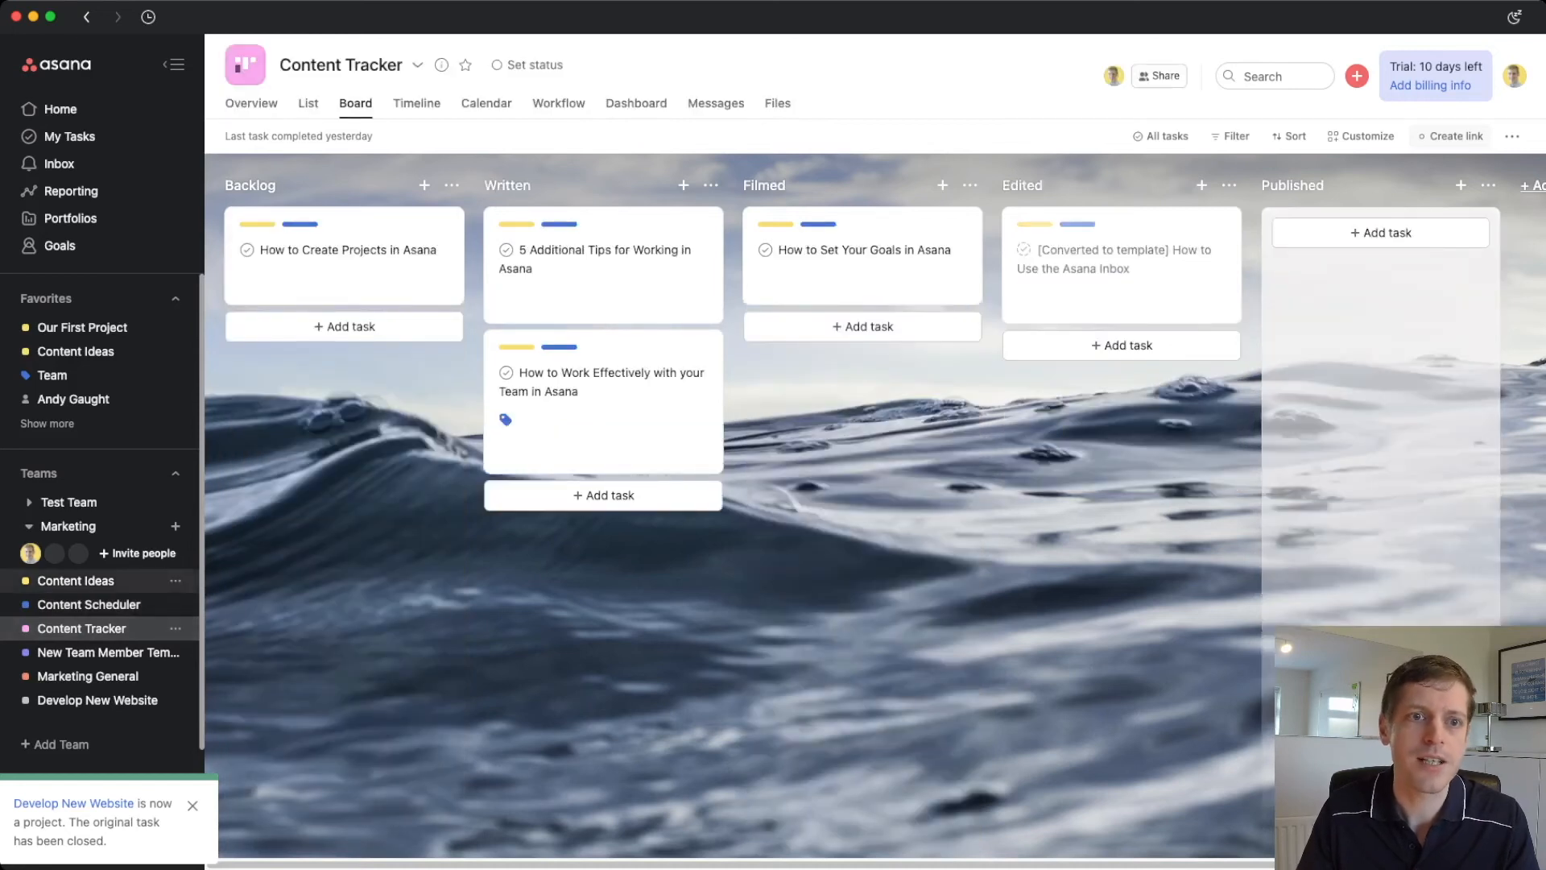
- Open New Content Idea Template in Content Ideas and read through its instructions and subtasks
{"action": "left_click", "coordinate": [75, 581]}
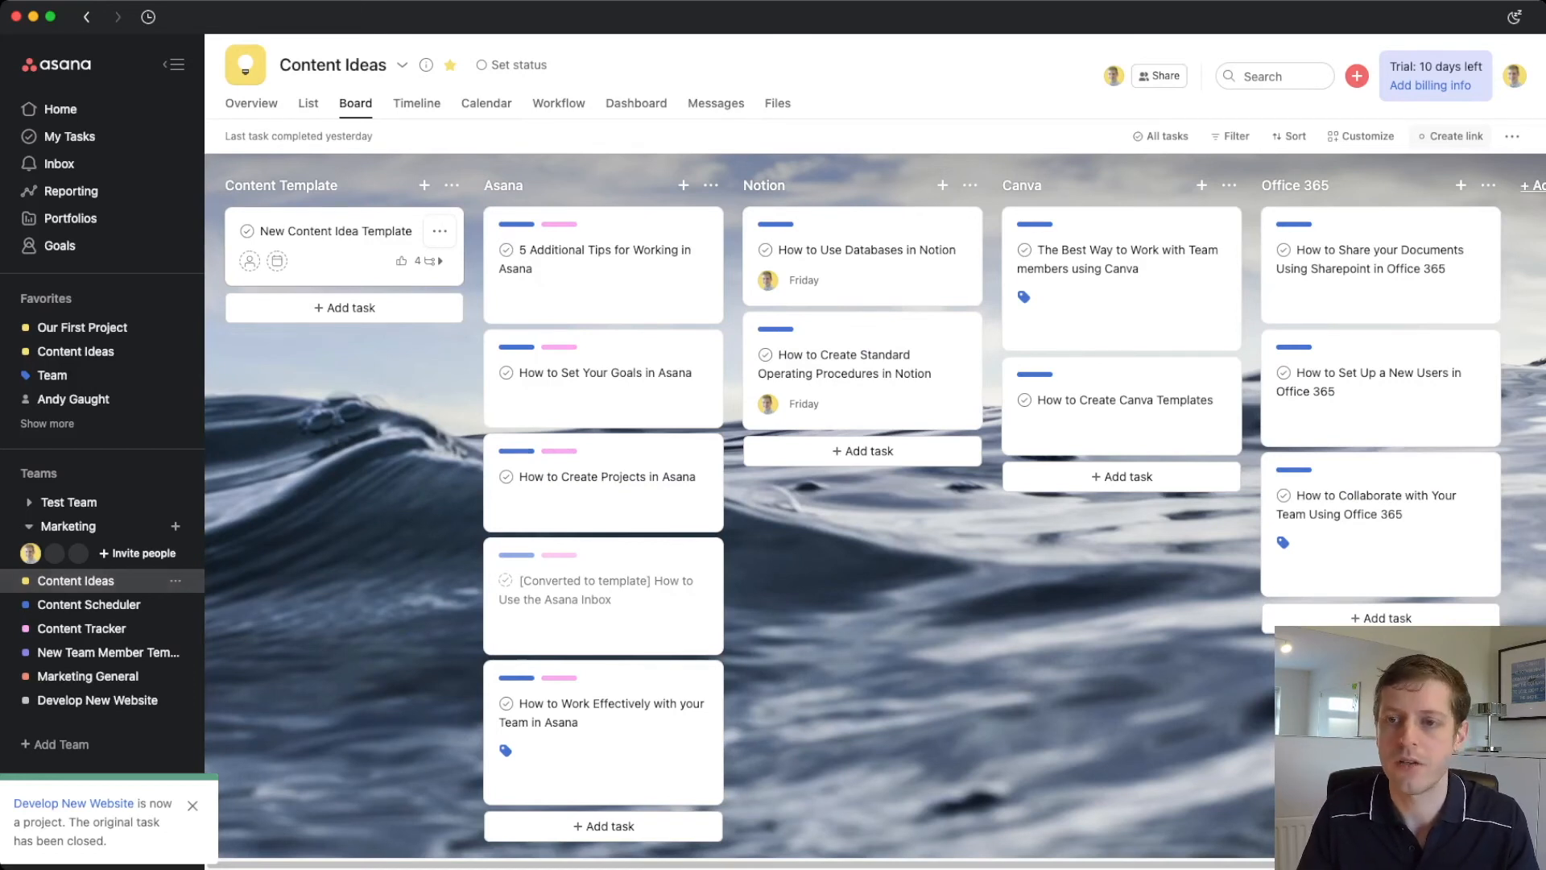
{"action": "left_click", "coordinate": [346, 246]}
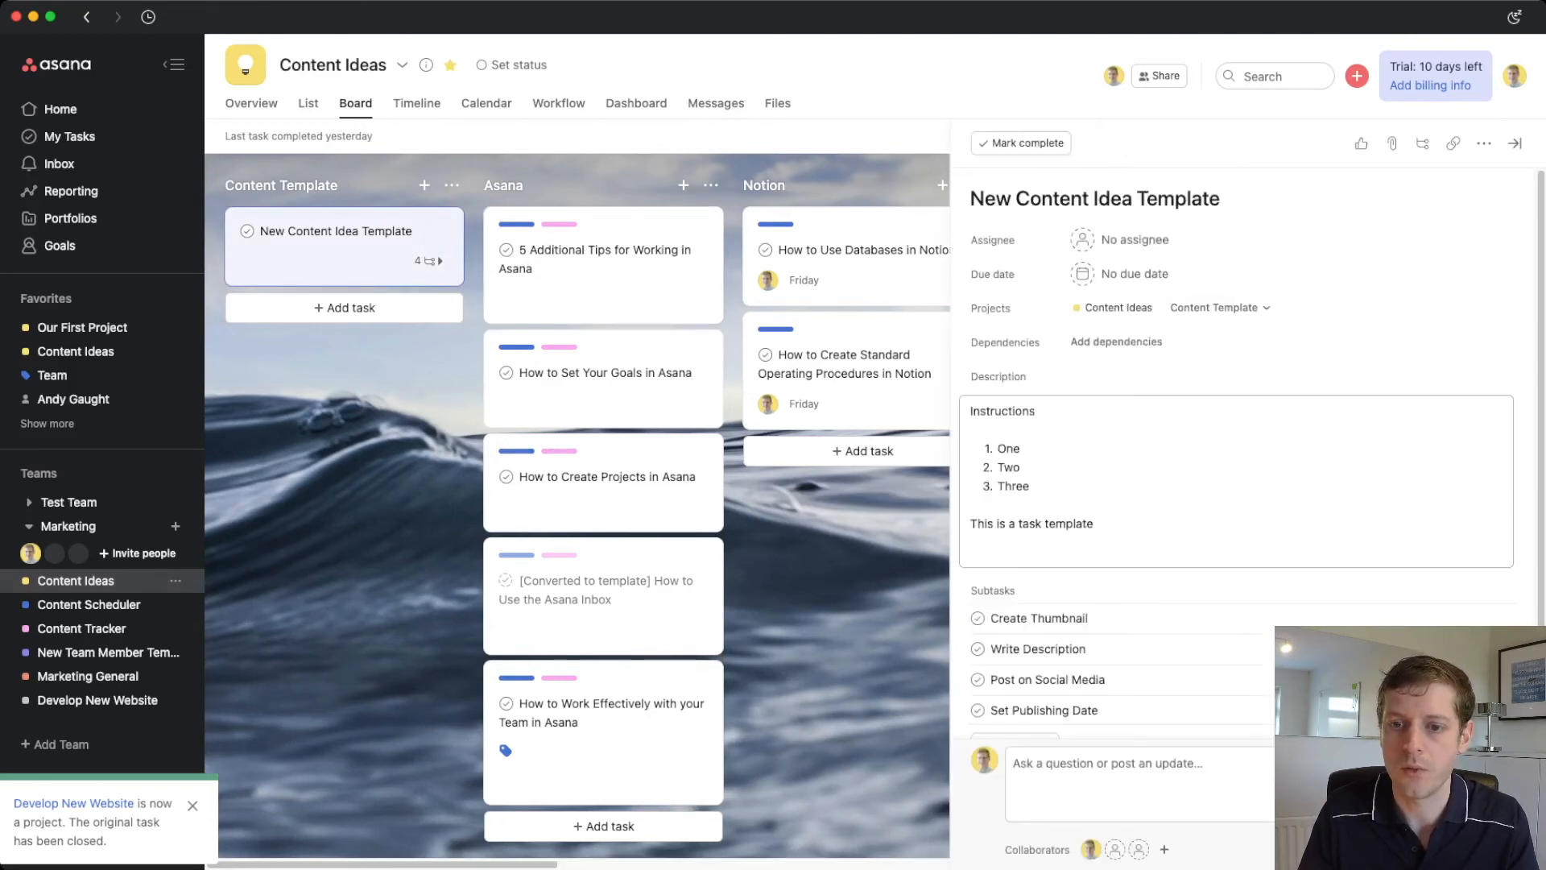
{"action": "scroll", "coordinate": [1208, 515], "scroll_direction": "down", "scroll_amount": 3}
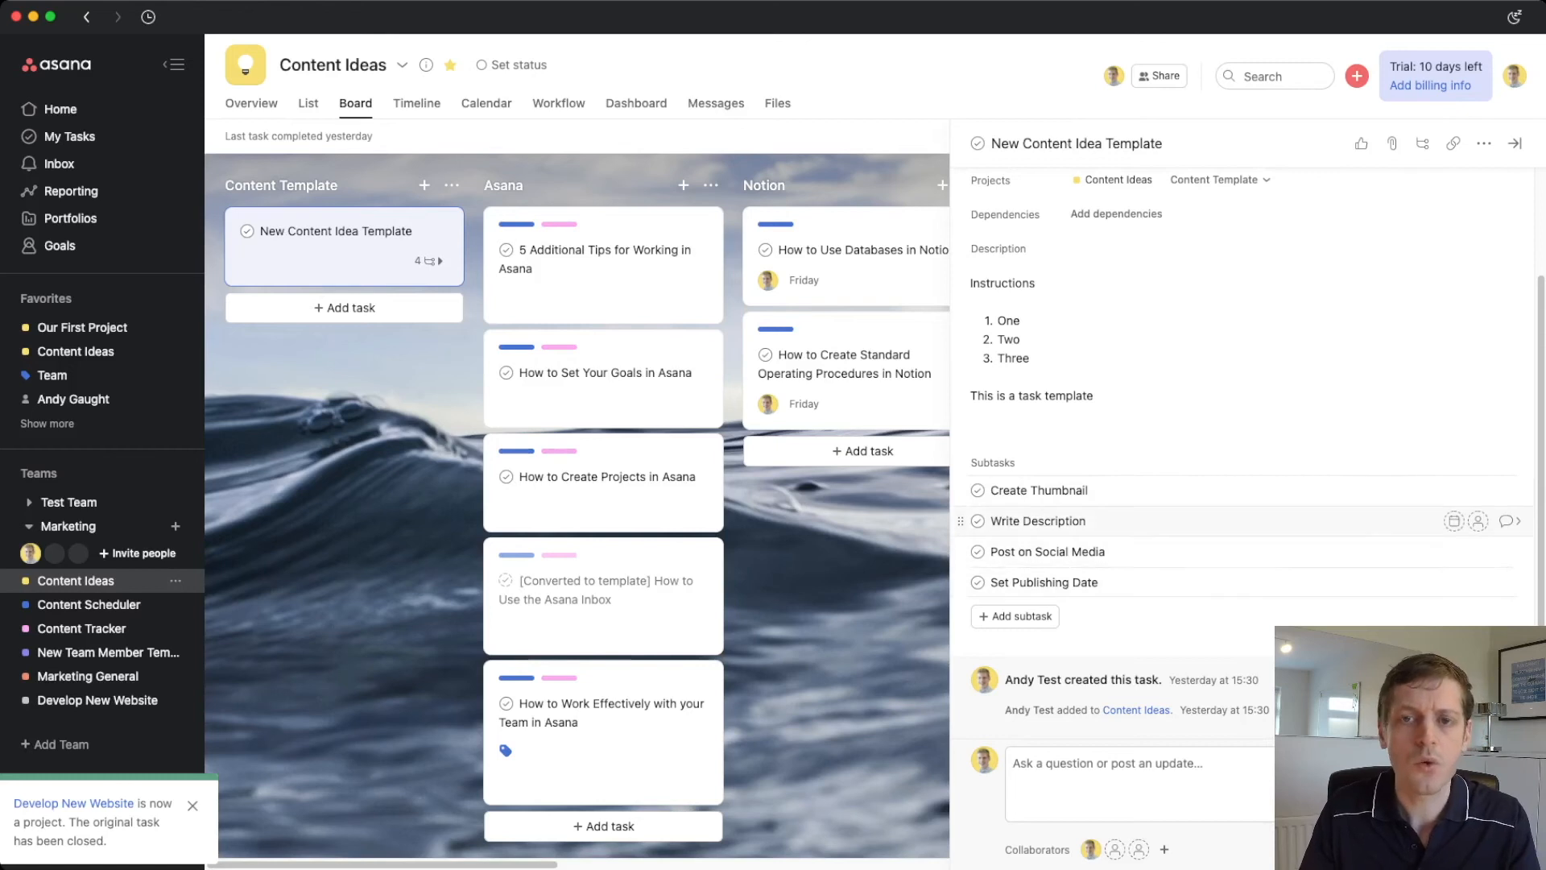
{"action": "scroll", "coordinate": [1240, 515], "scroll_direction": "up", "scroll_amount": 3}
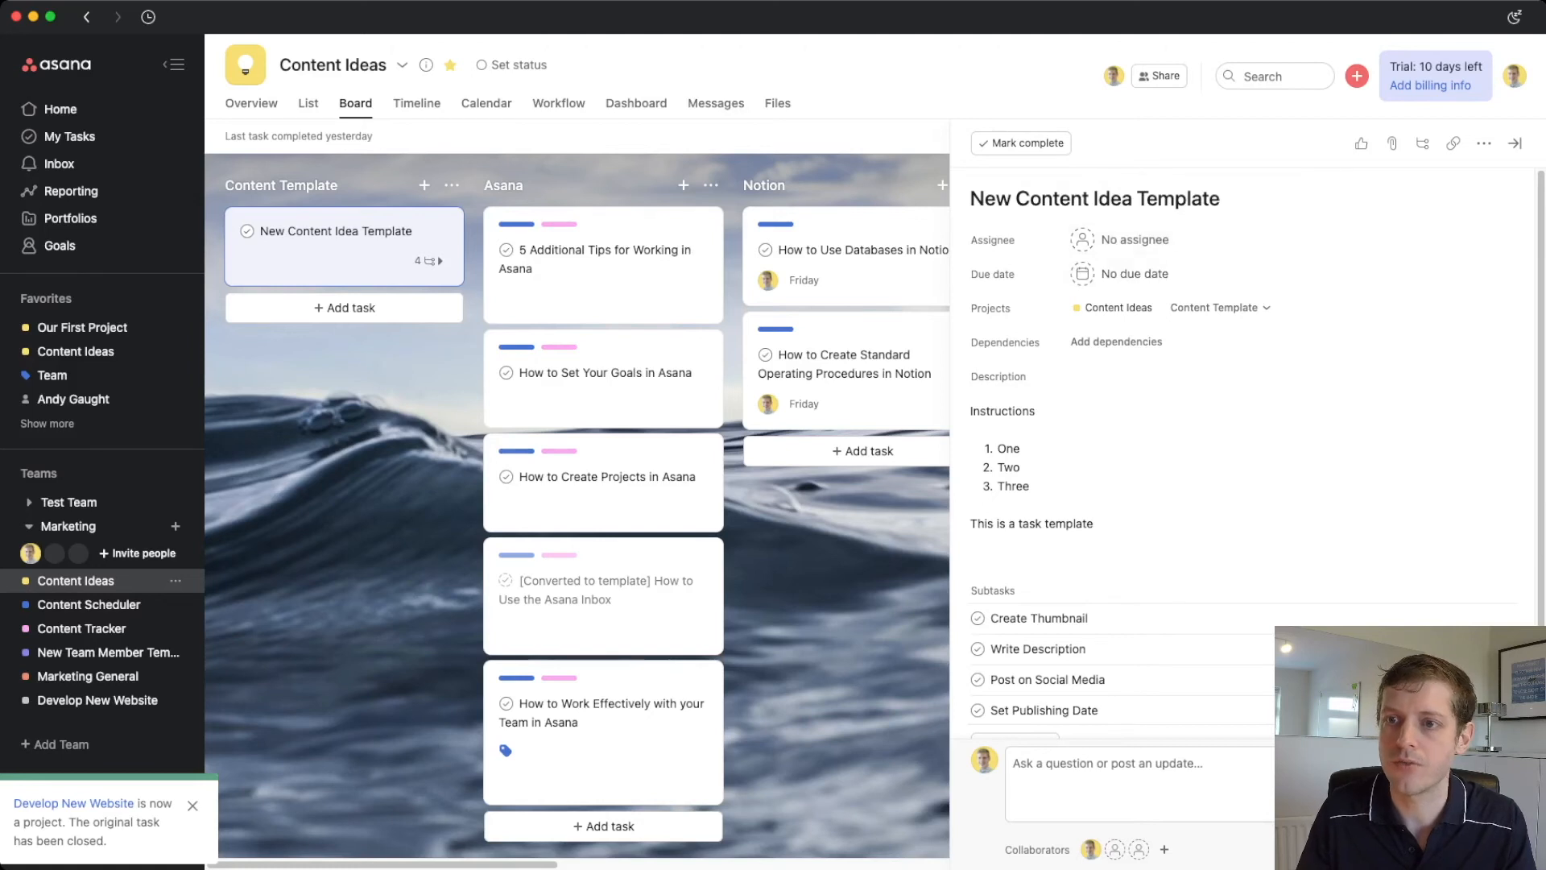
- Duplicate the template task and name the copy 'How to Use Portfolios'
{"action": "left_click", "coordinate": [1484, 142]}
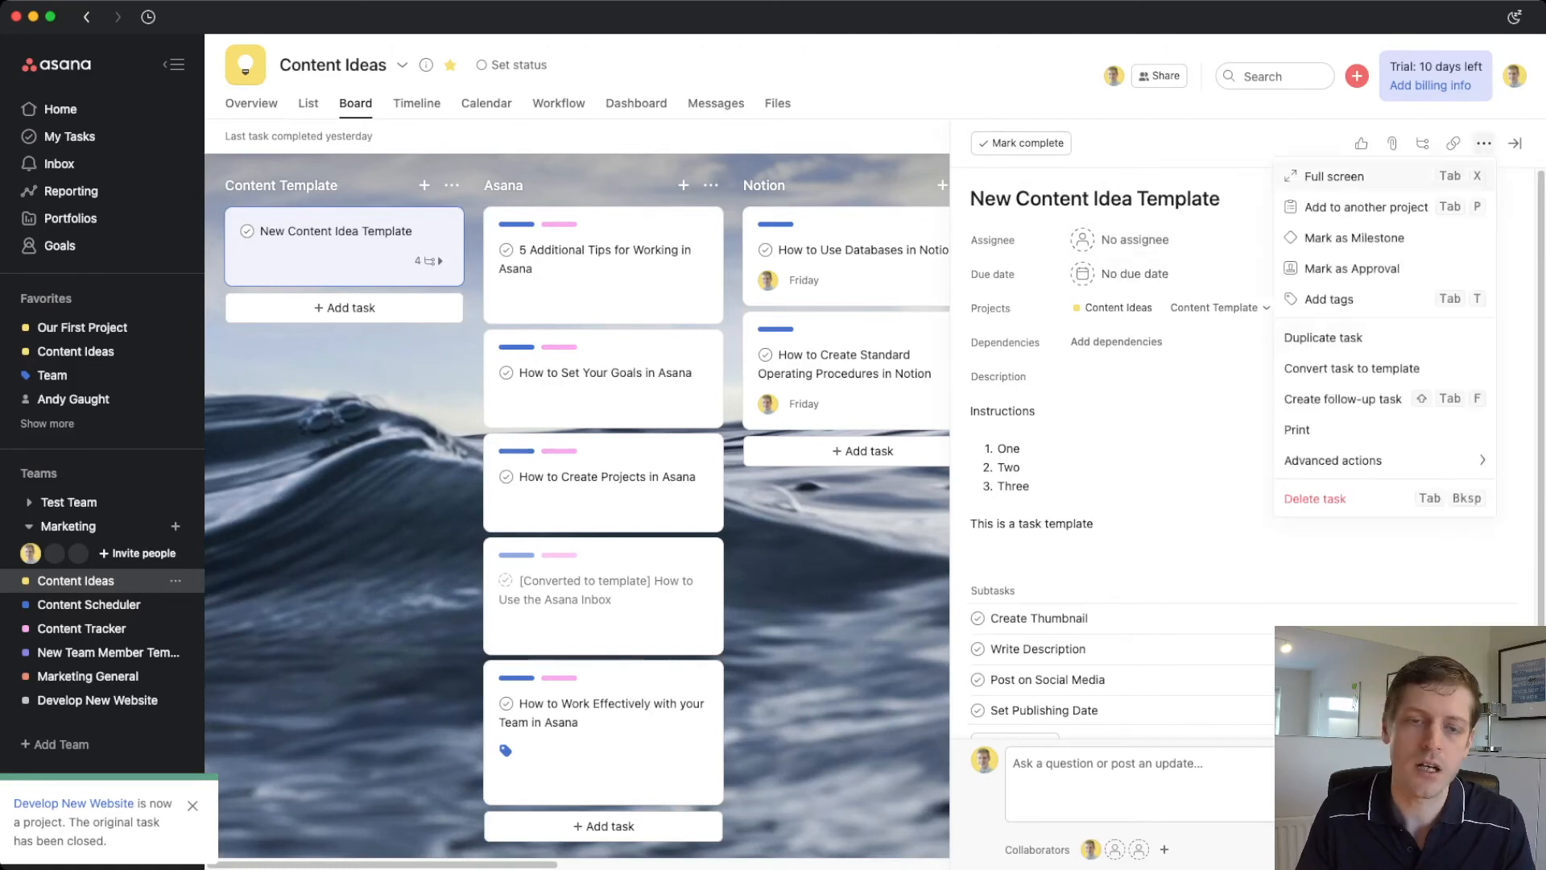
{"action": "left_click", "coordinate": [1323, 337]}
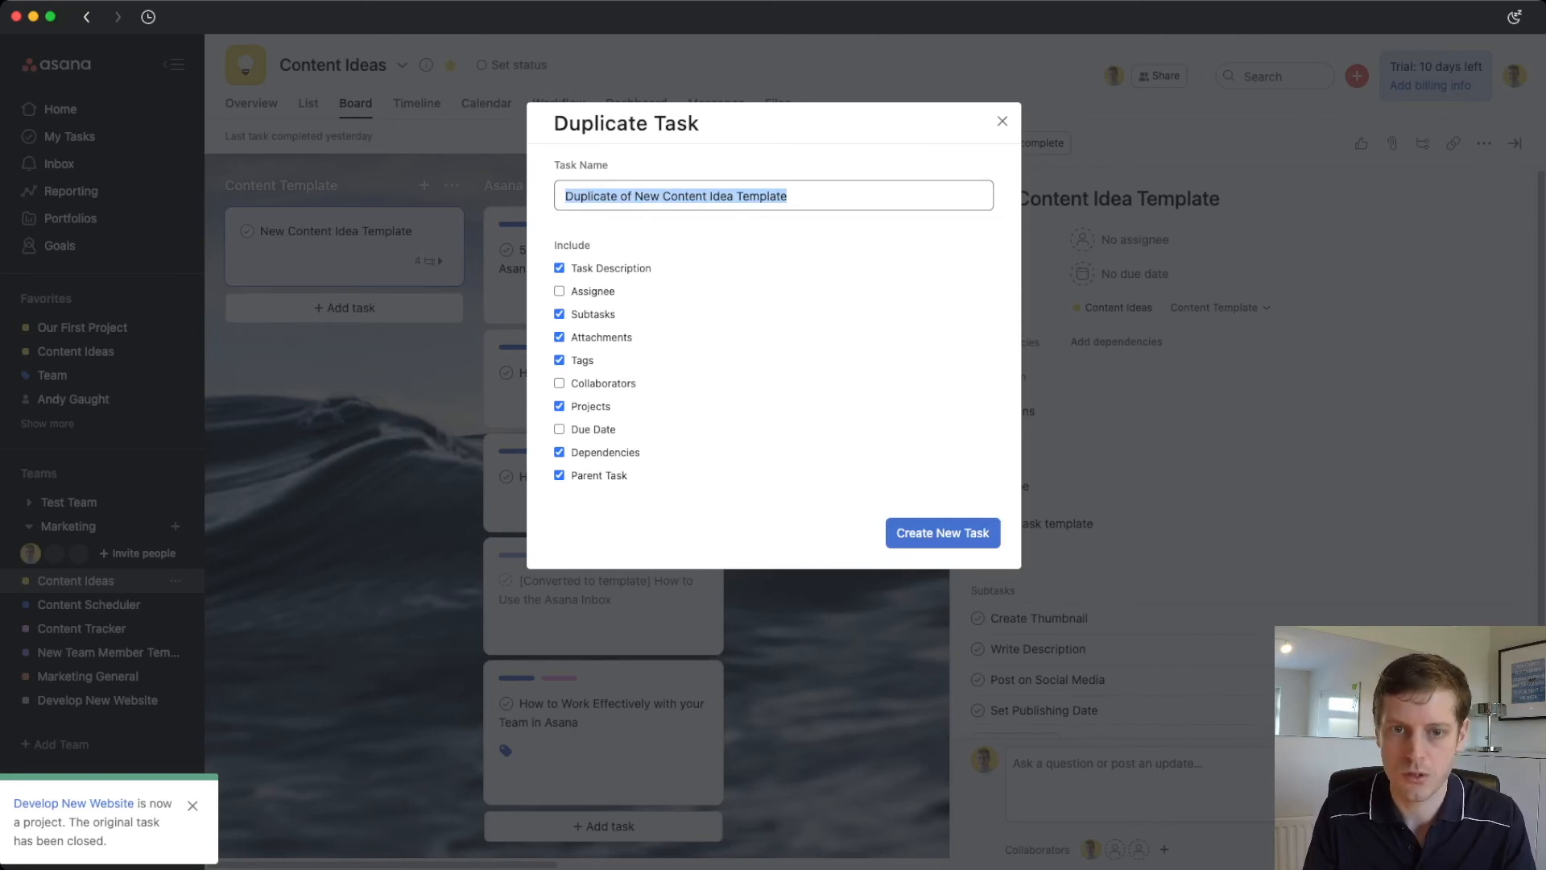
{"action": "type", "text": "How to USe Portfolios"}
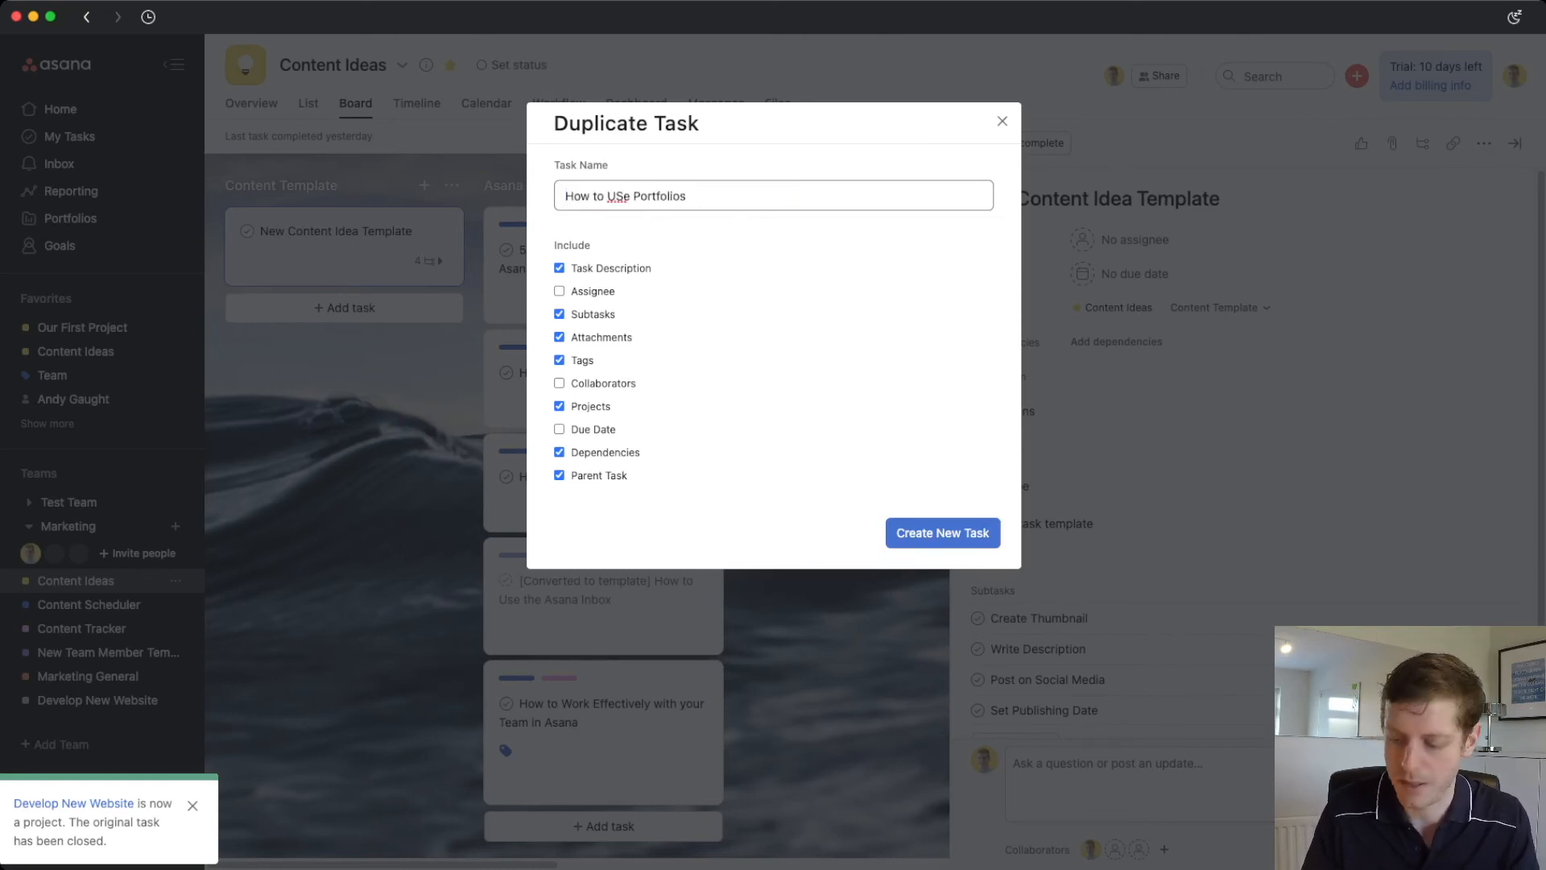
{"action": "left_click_drag", "start_coordinate": [633, 196], "coordinate": [622, 196]}
{"action": "left_click", "coordinate": [623, 196]}
{"action": "key", "text": "BackSpace"}
{"action": "type", "text": "s"}
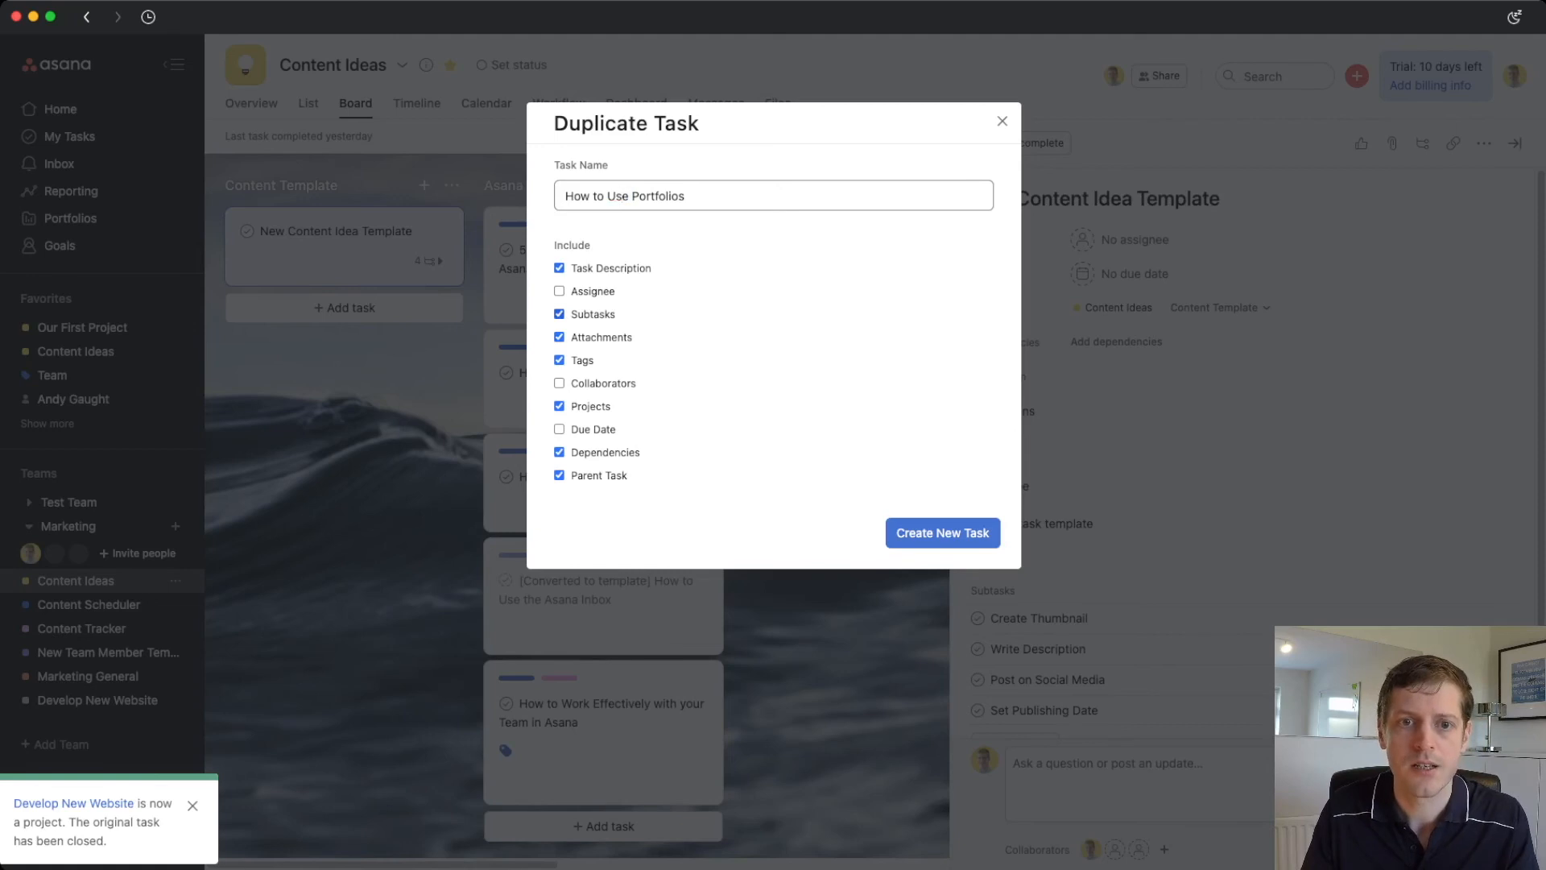
- Exclude attachments, tags, dependencies and parent task from the copy, then create it
{"action": "left_click", "coordinate": [559, 337]}
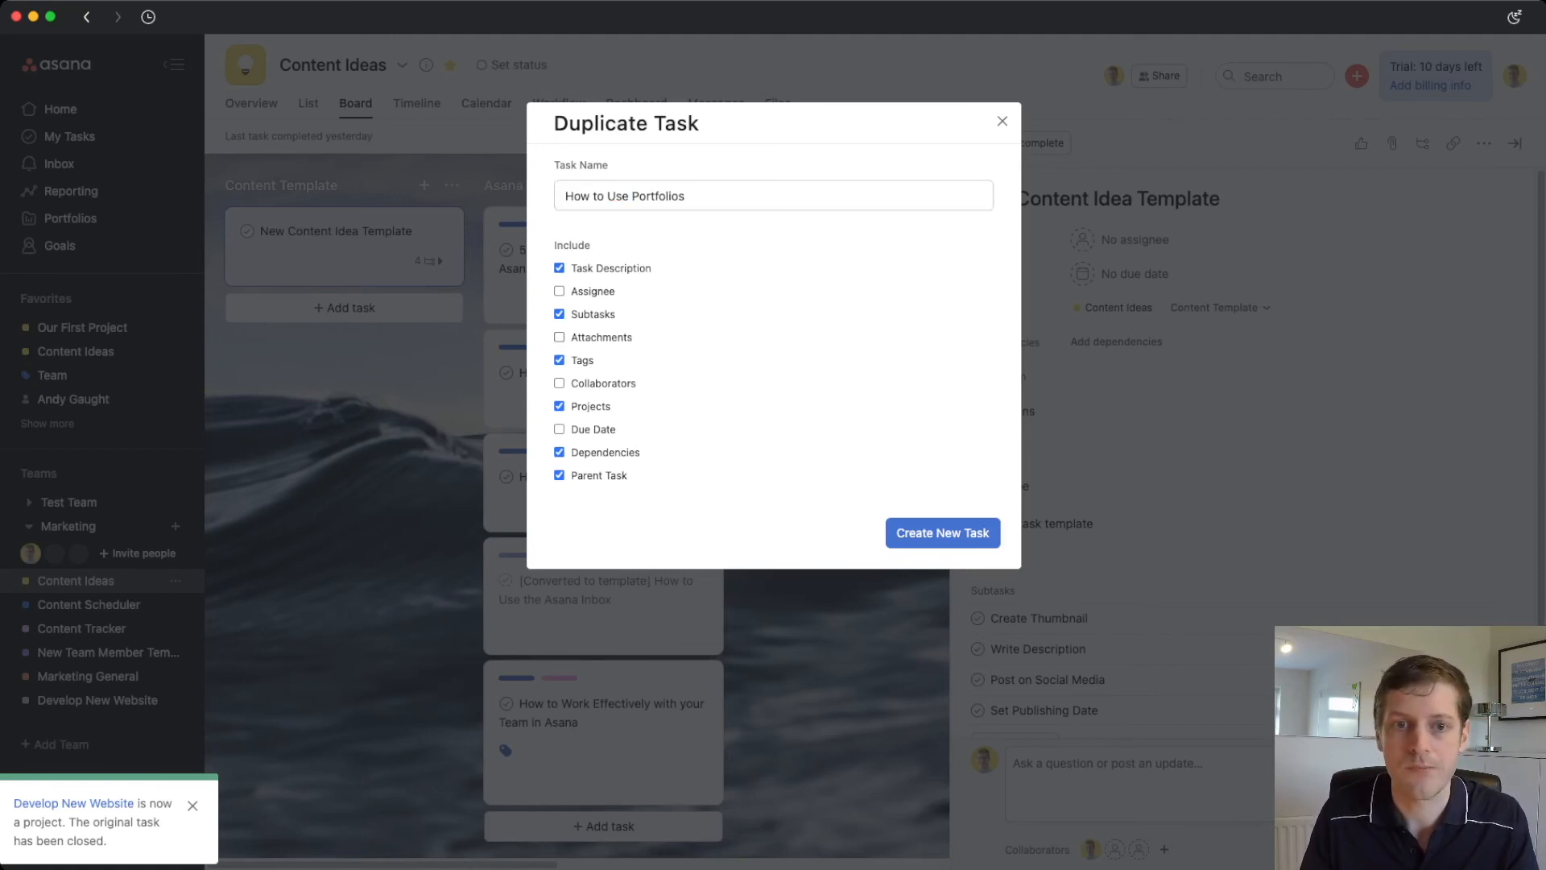
{"action": "left_click", "coordinate": [559, 360]}
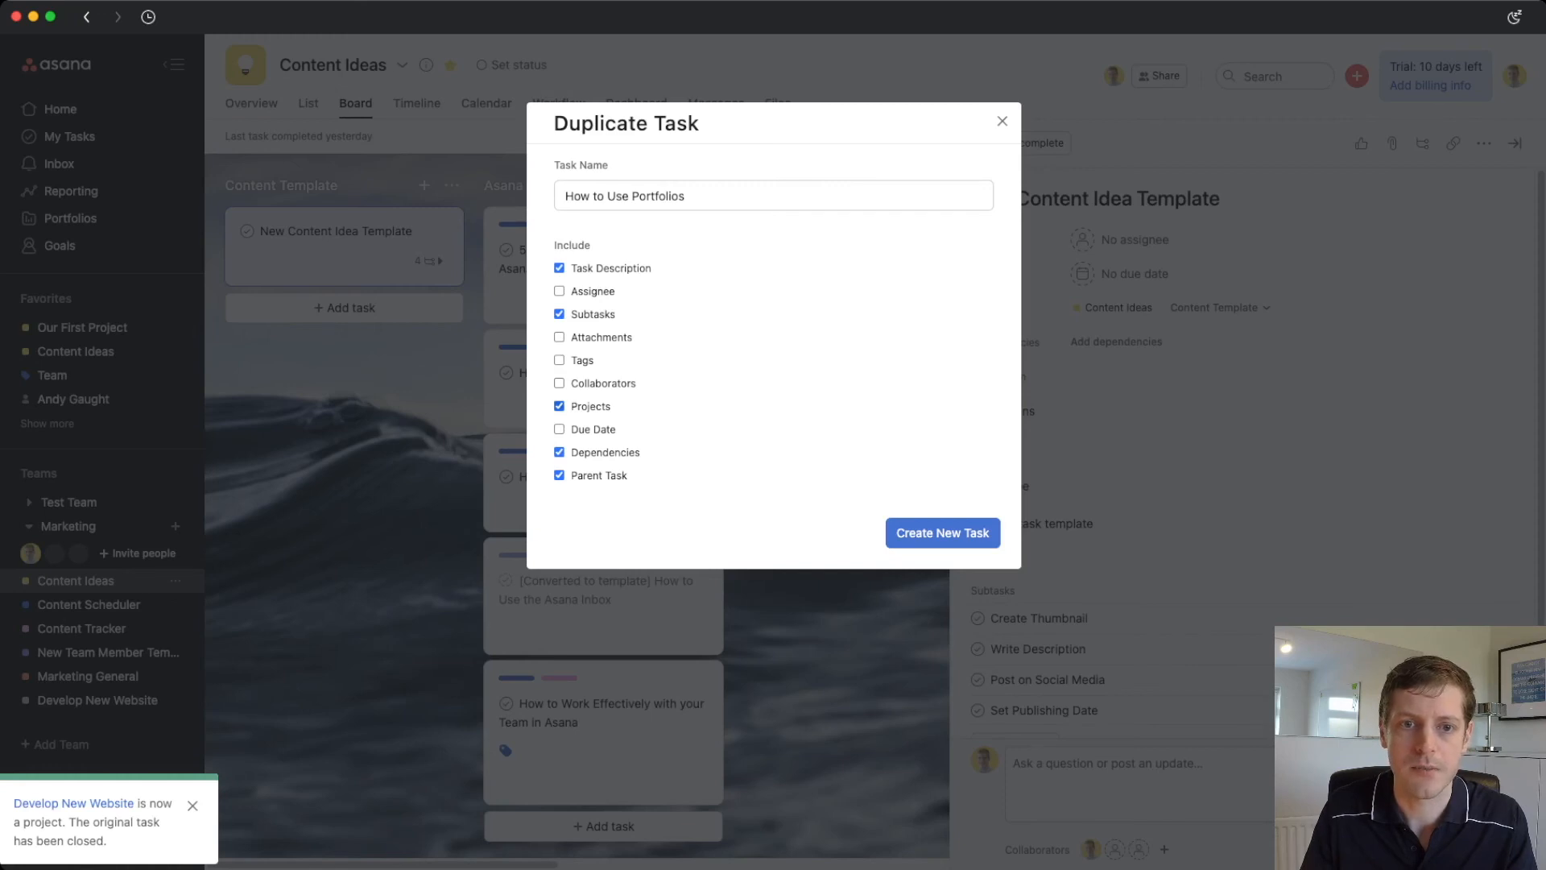
{"action": "left_click", "coordinate": [559, 452]}
{"action": "left_click", "coordinate": [559, 475]}
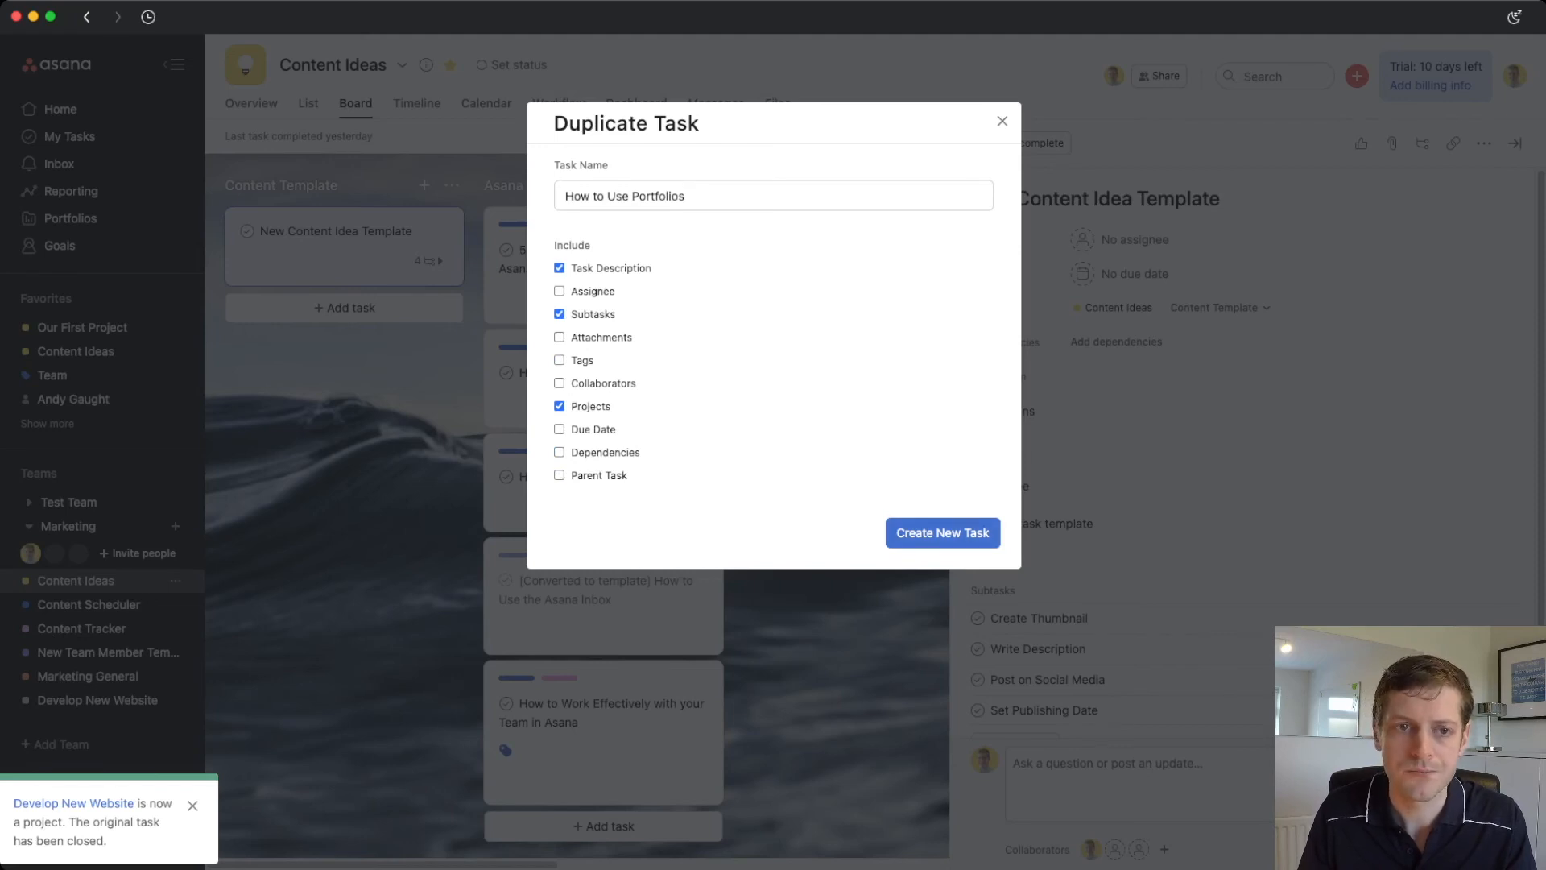
{"action": "left_click", "coordinate": [942, 532]}
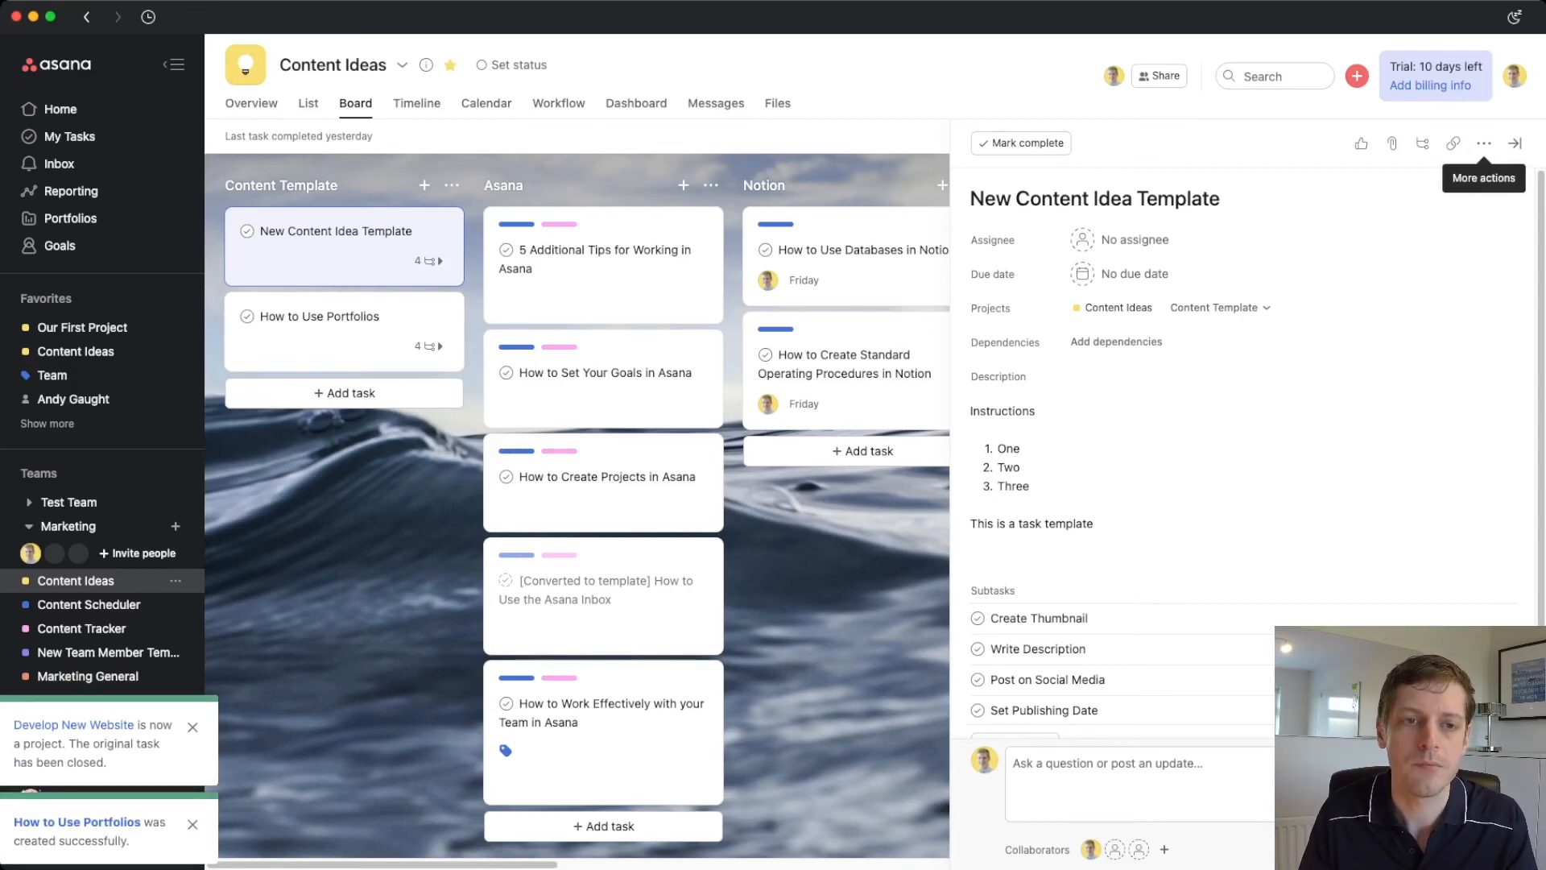
{"action": "left_click", "coordinate": [345, 331]}
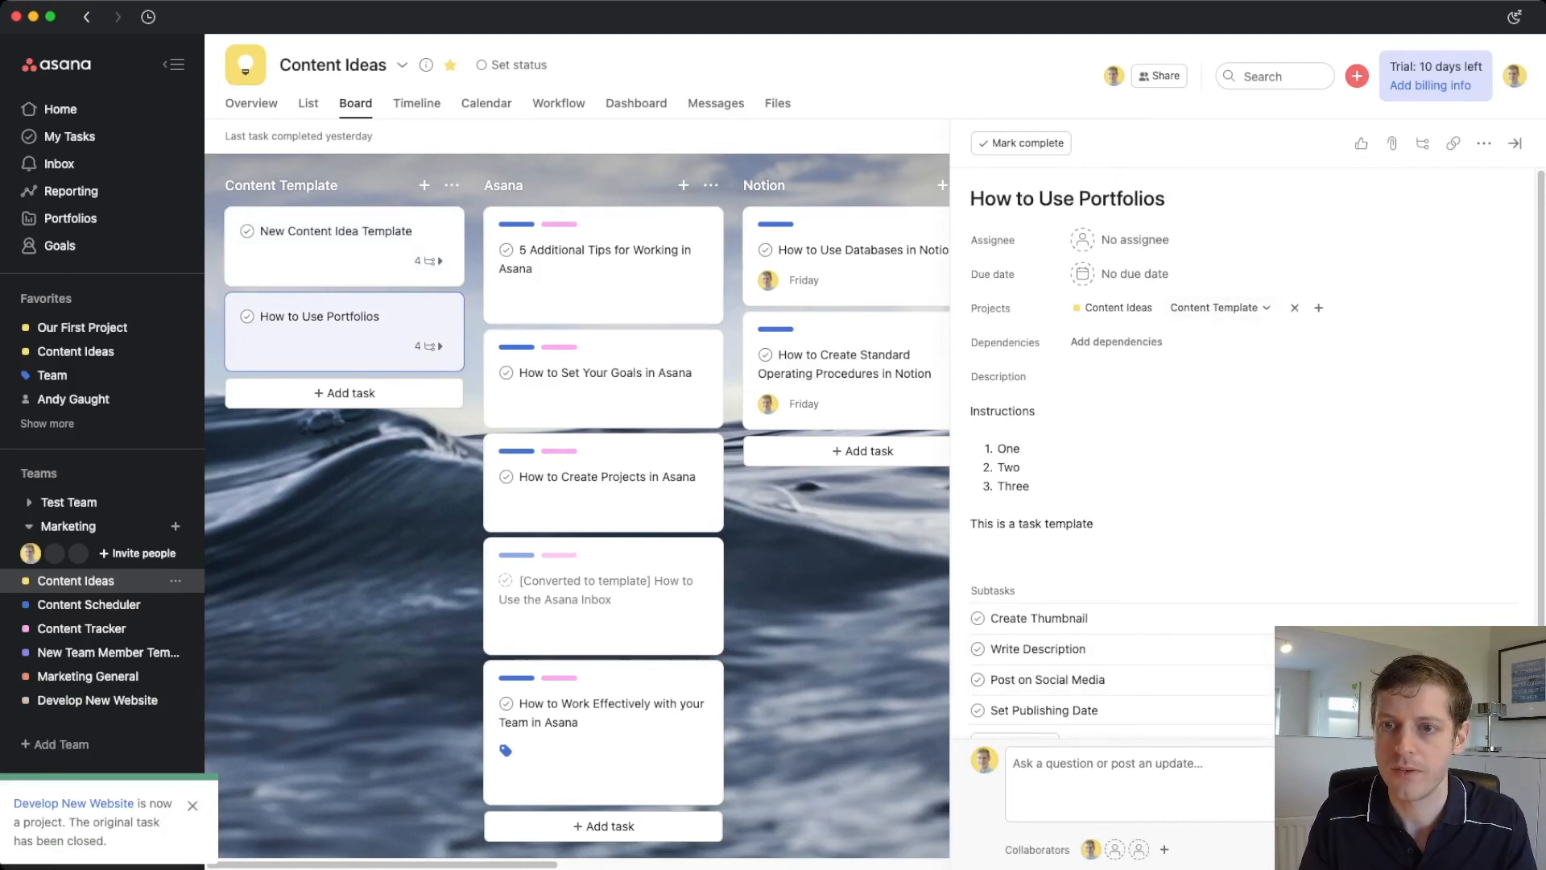
- Change How to Use Portfolios' section from Content Template to Asana and close its details
{"action": "left_click", "coordinate": [1219, 308]}
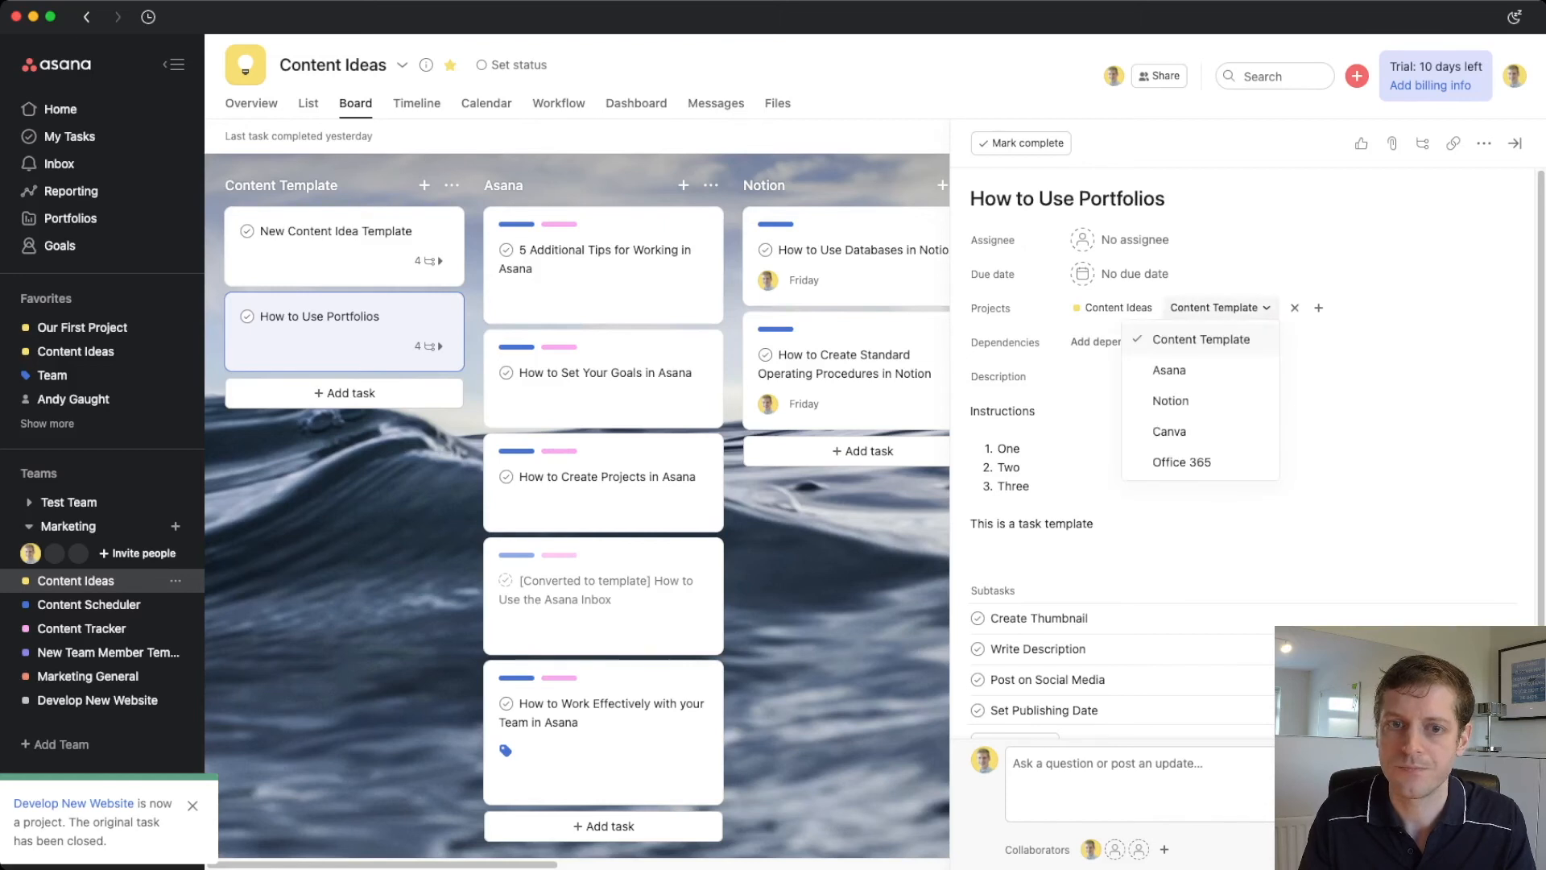
{"action": "left_click", "coordinate": [1170, 369]}
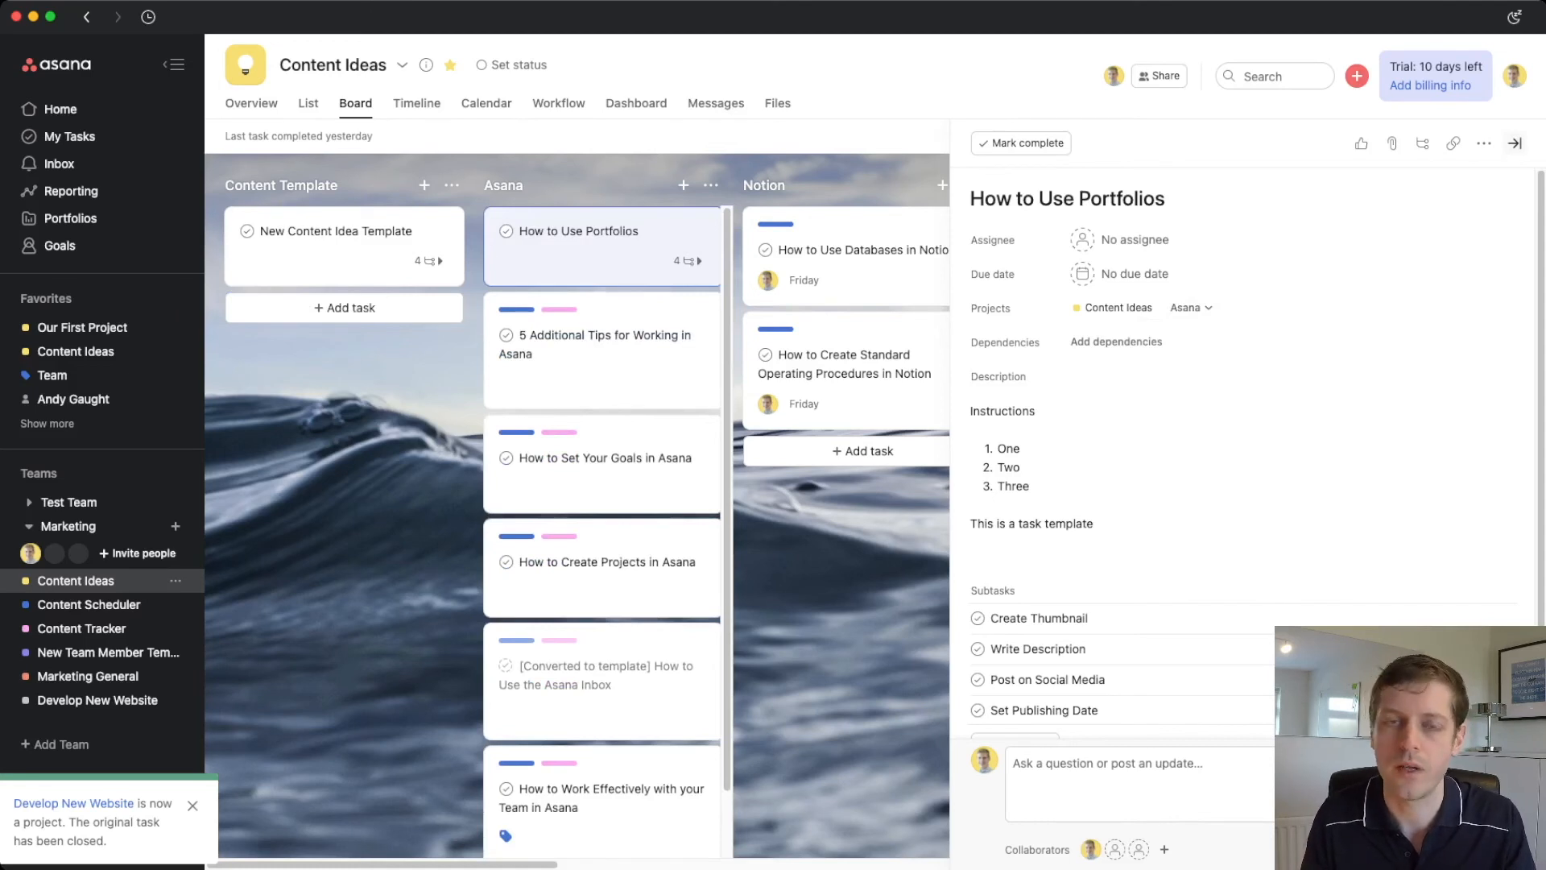
{"action": "left_click", "coordinate": [1515, 143]}
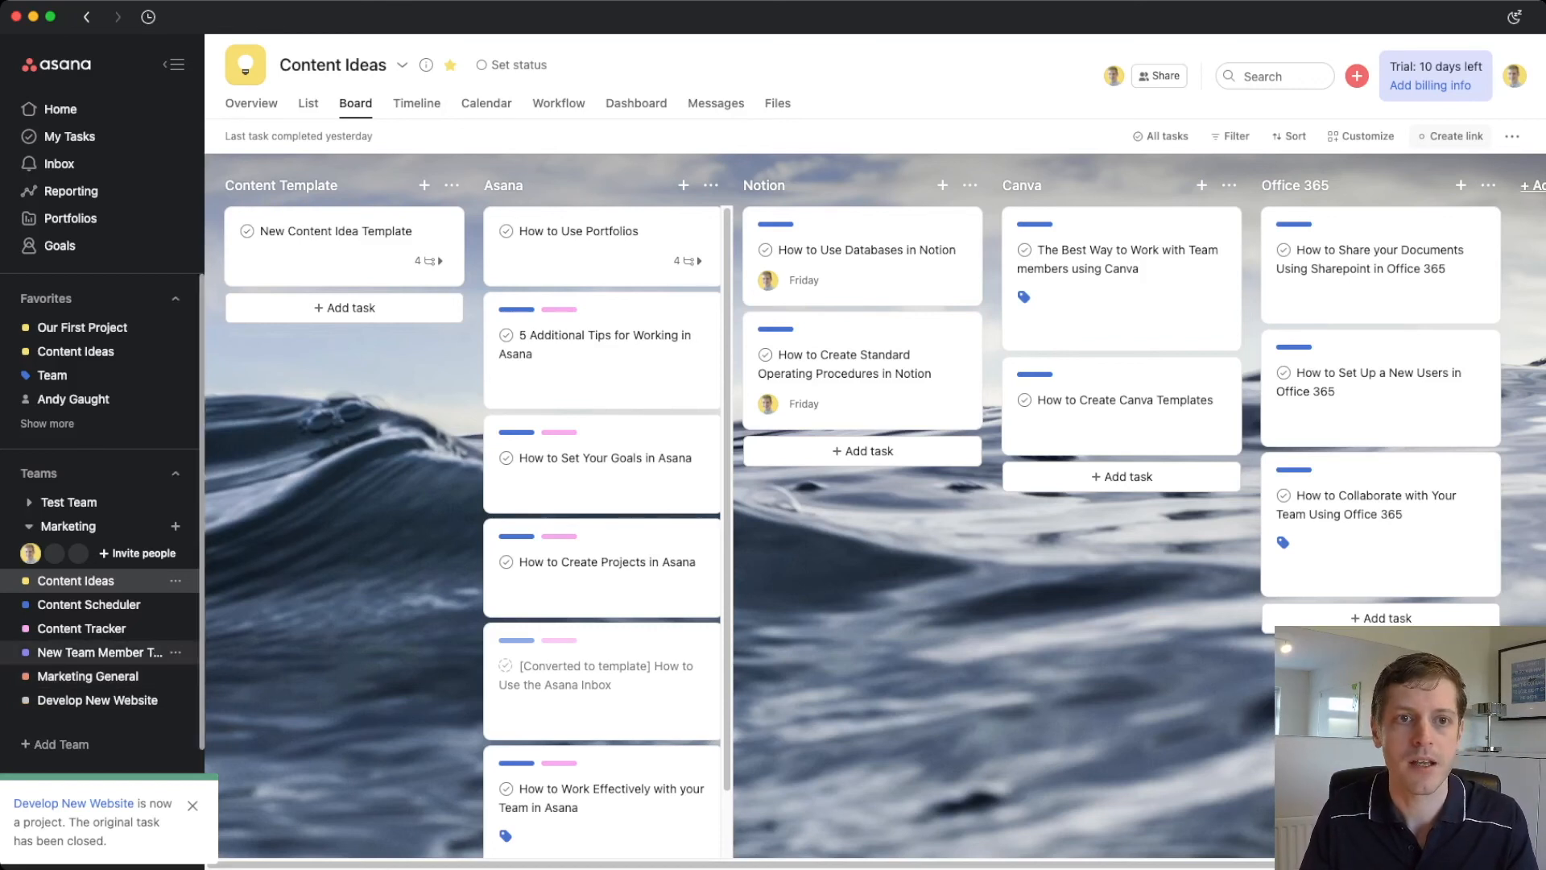
{"action": "left_click", "coordinate": [100, 653]}
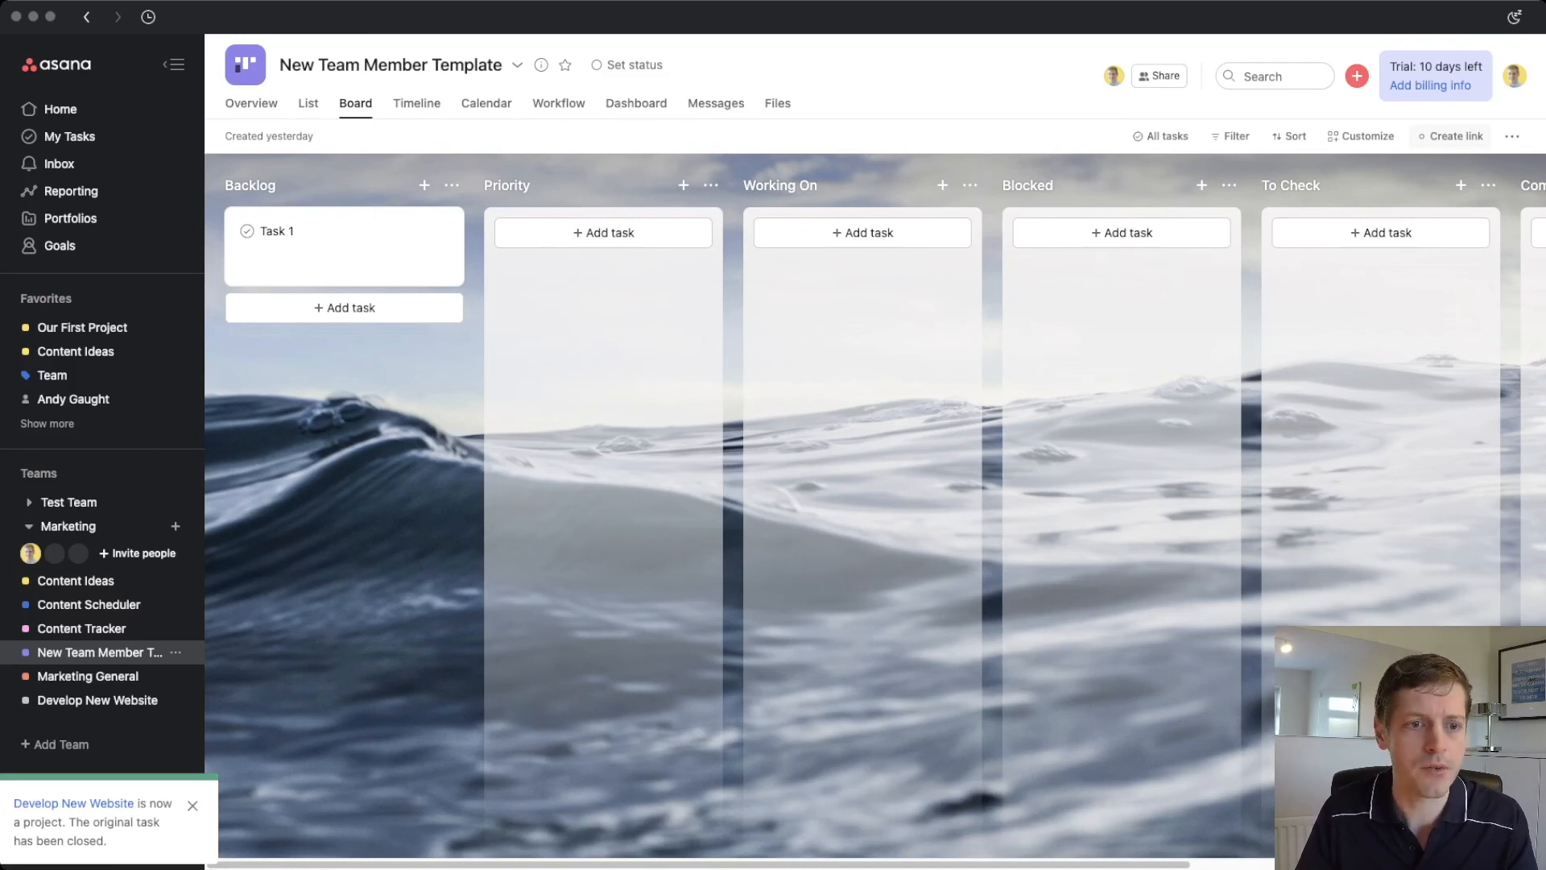
- Switch from the New Team Member Template board to the Develop New Website task list
{"action": "left_click", "coordinate": [97, 701]}
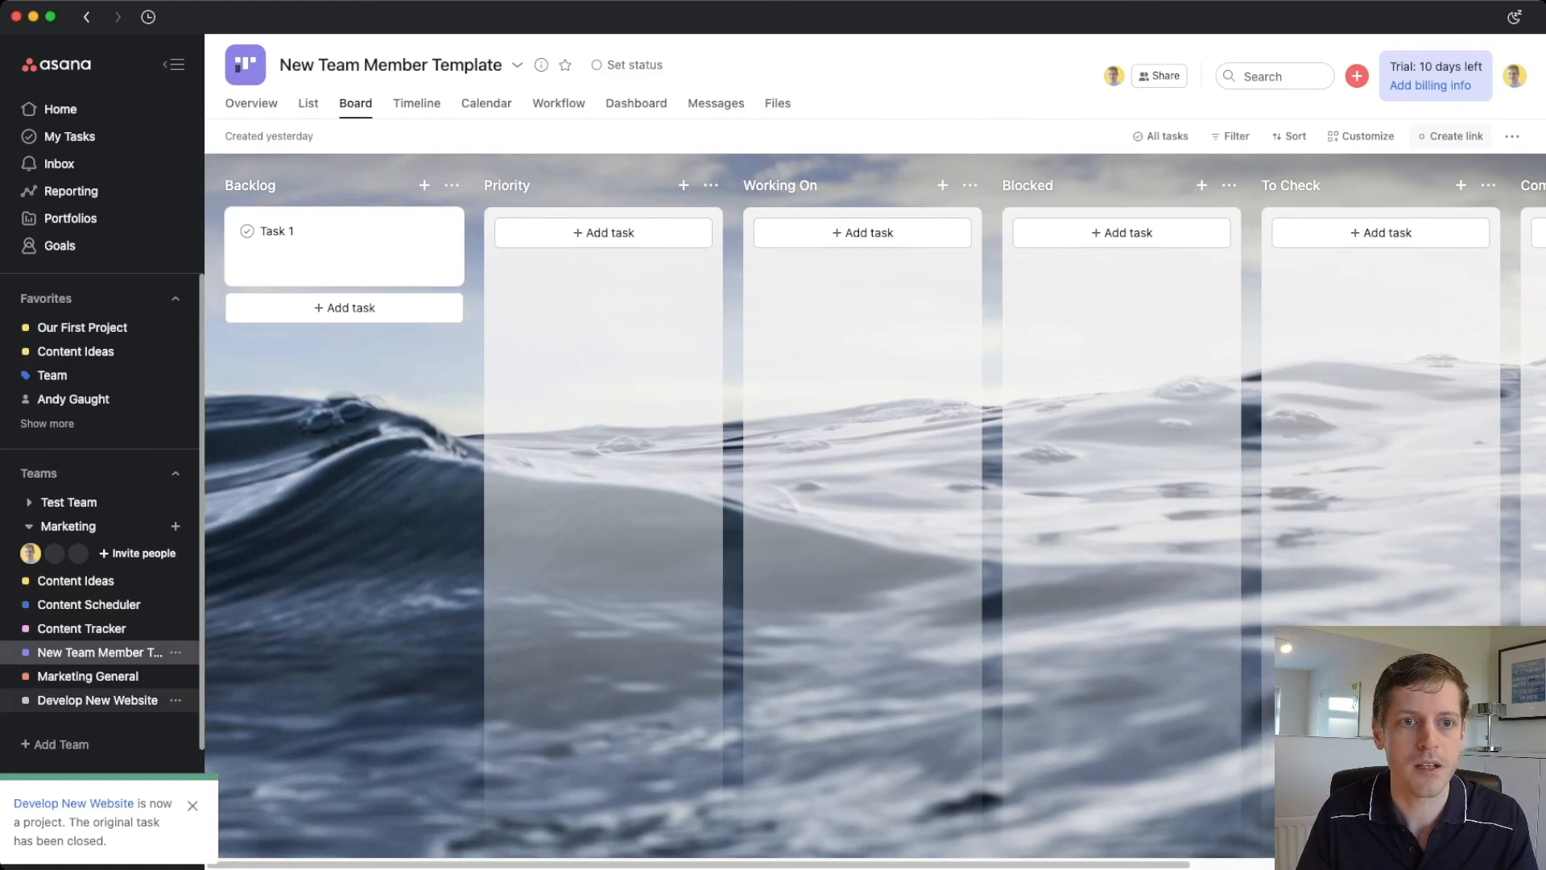
{"action": "left_click", "coordinate": [97, 700]}
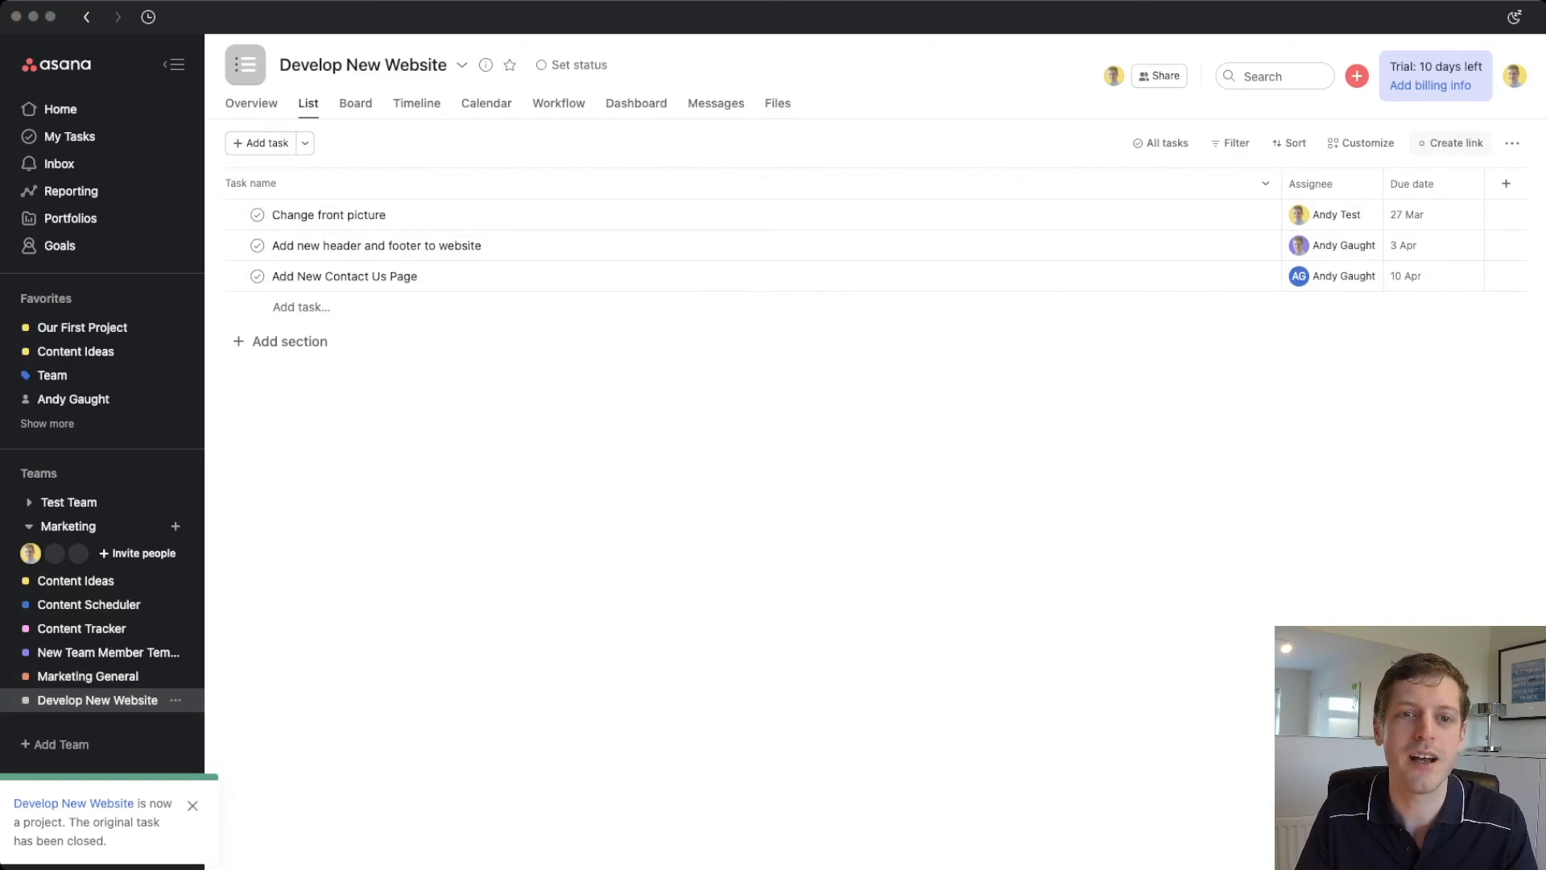
- Open the Change front picture task and add a heart appreciation sticker
{"action": "left_click", "coordinate": [330, 215]}
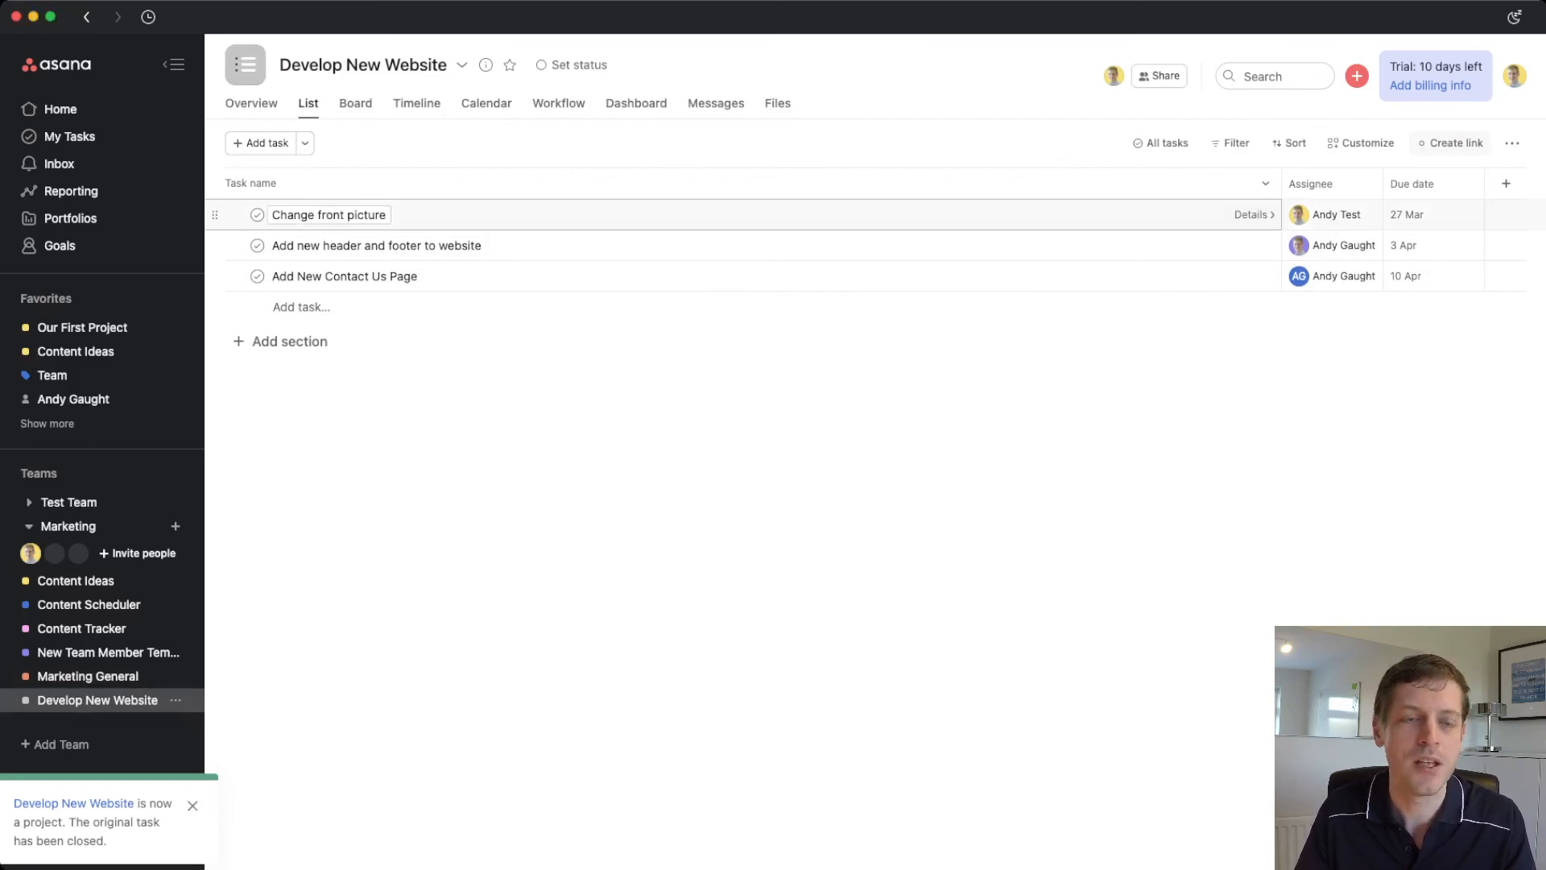
{"action": "left_click", "coordinate": [499, 215]}
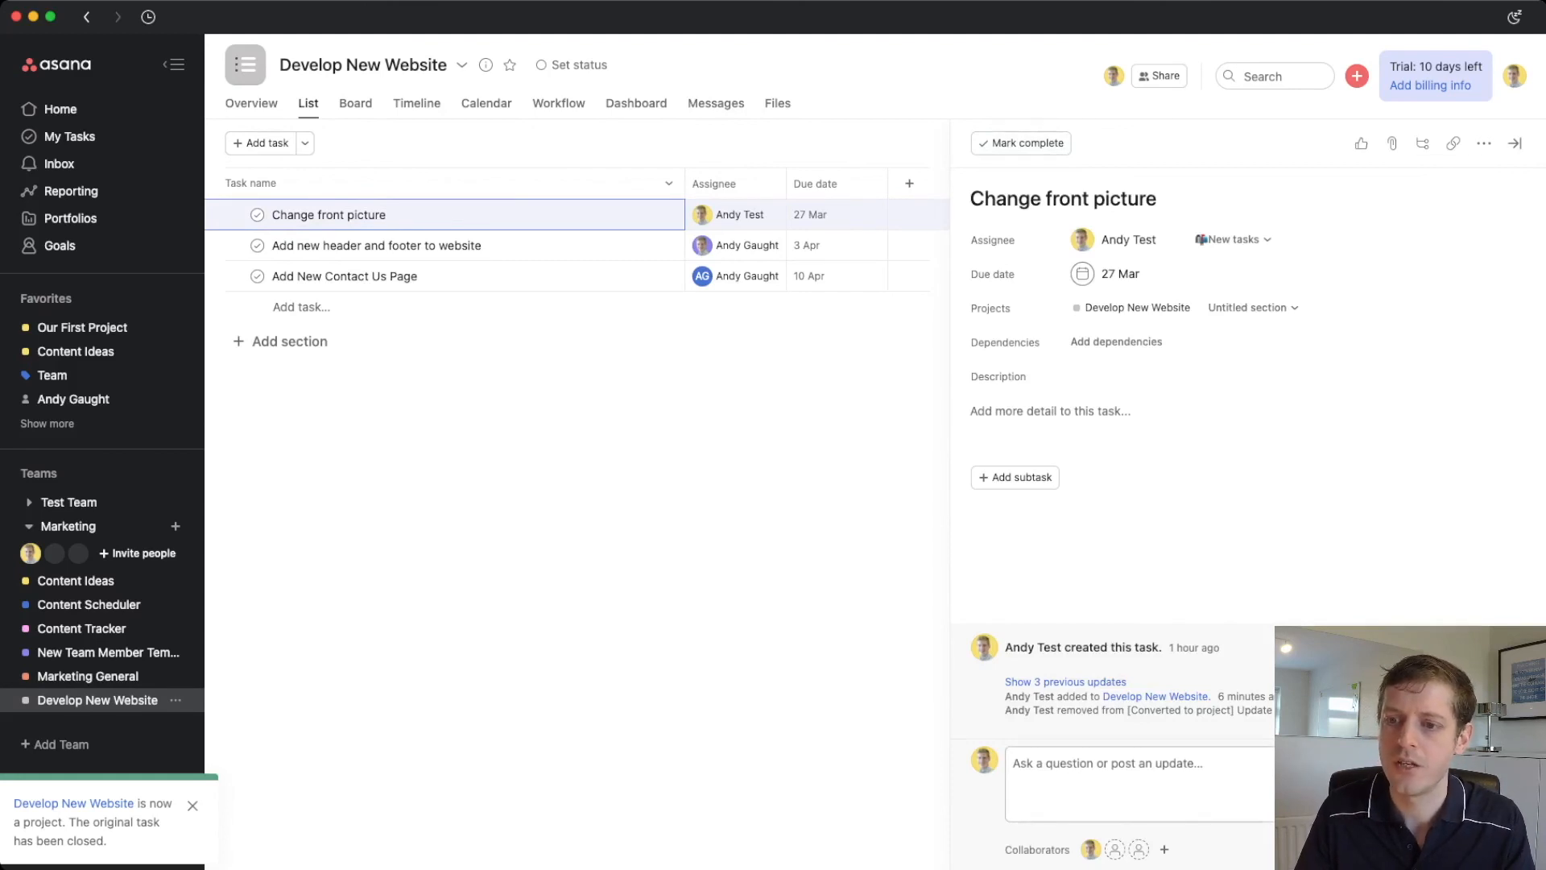
{"action": "left_click", "coordinate": [1484, 806]}
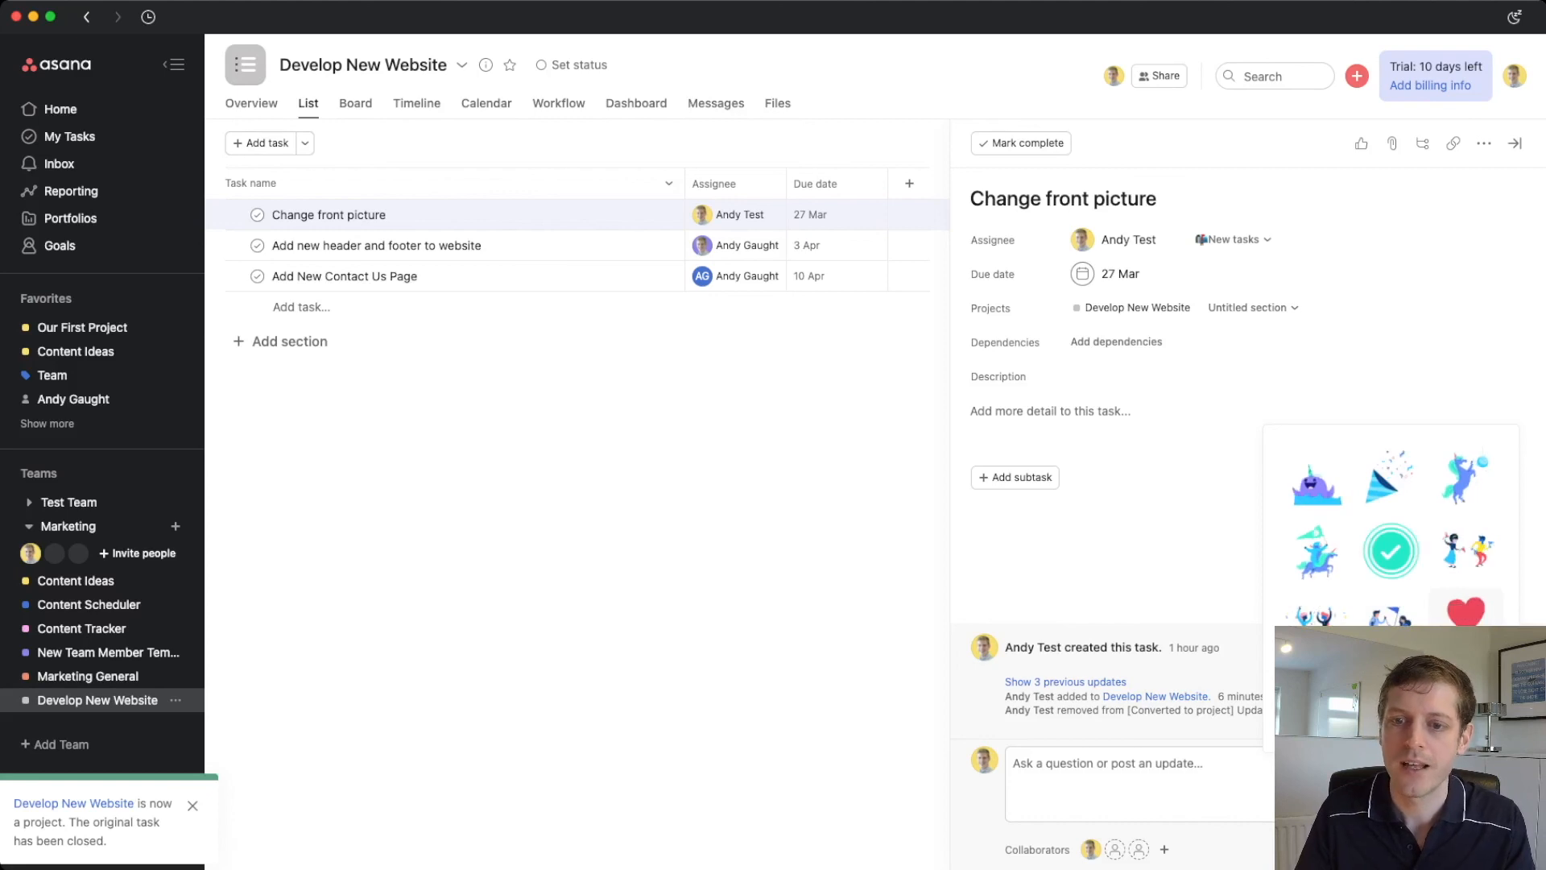
{"action": "left_click", "coordinate": [1466, 610]}
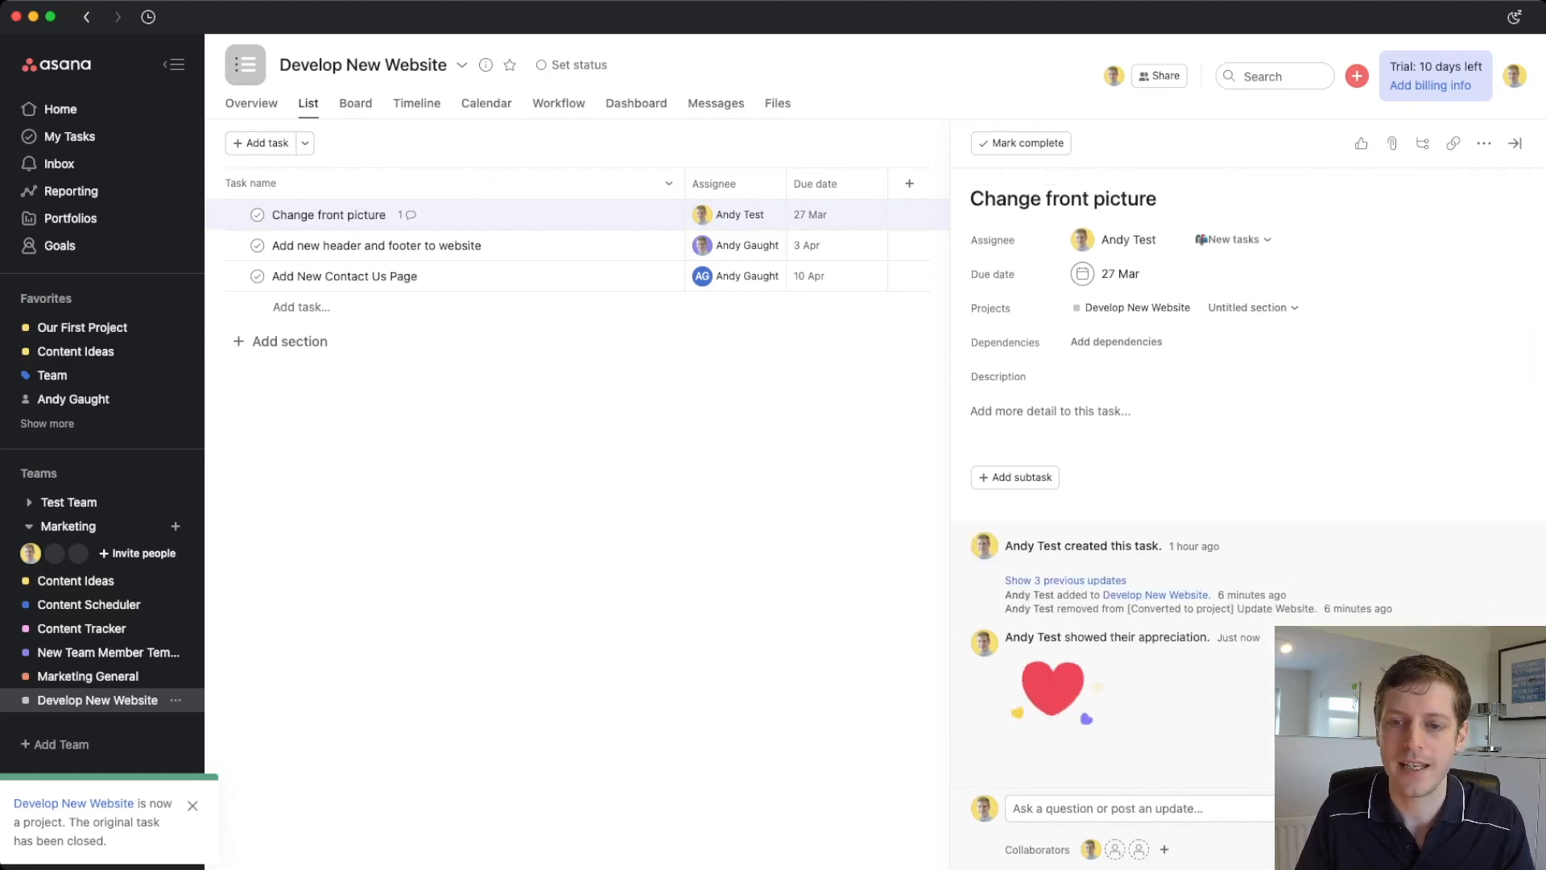